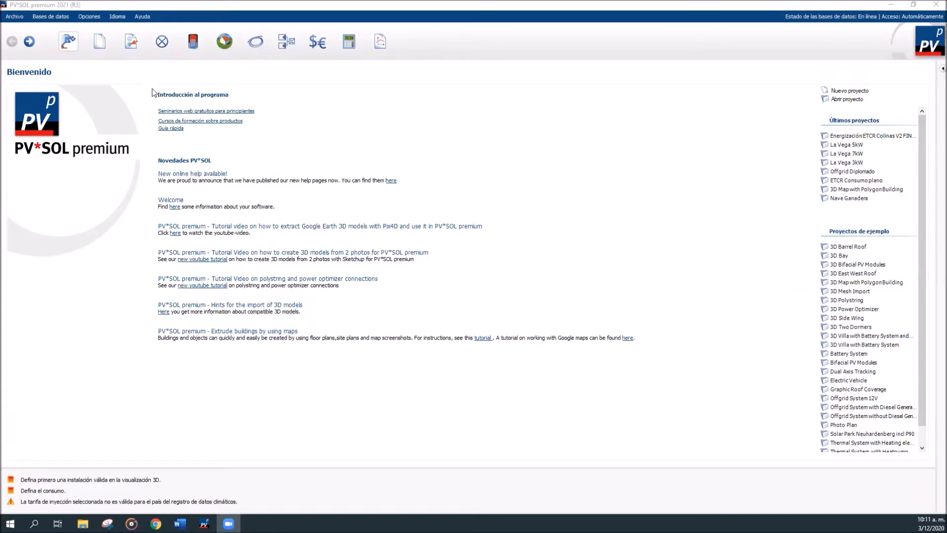
Step: Review the installation type, climate and grid settings and the consumption page's monthly values, Carpet Plot and time series views
left_click(131, 42)
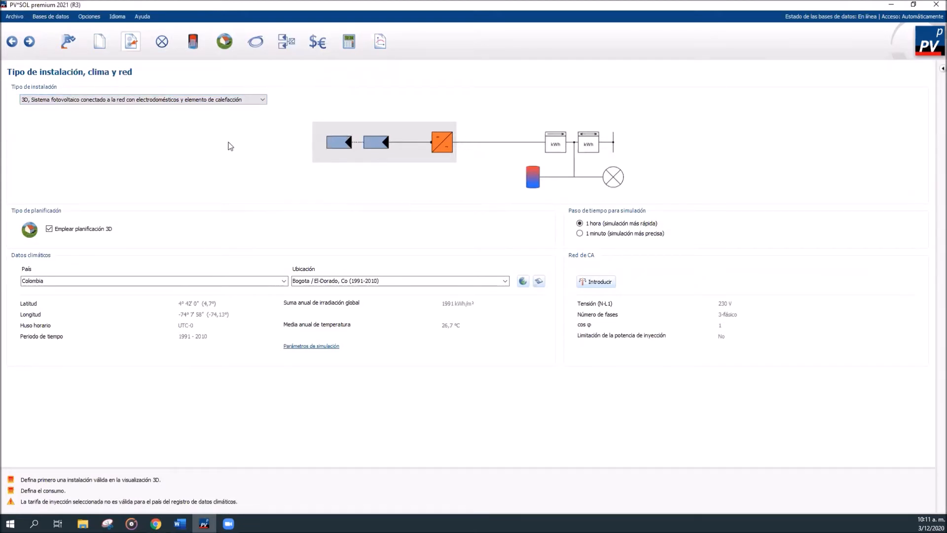
left_click(162, 42)
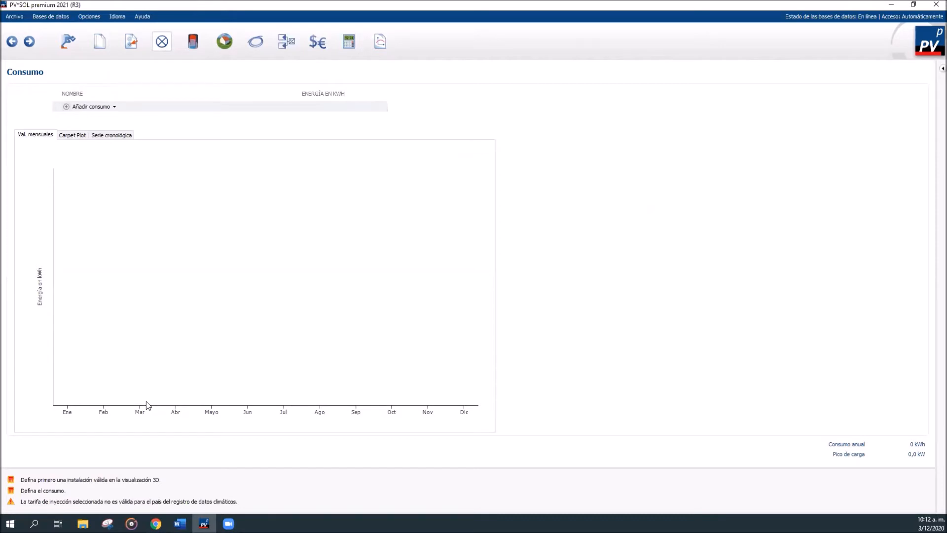
left_click(74, 136)
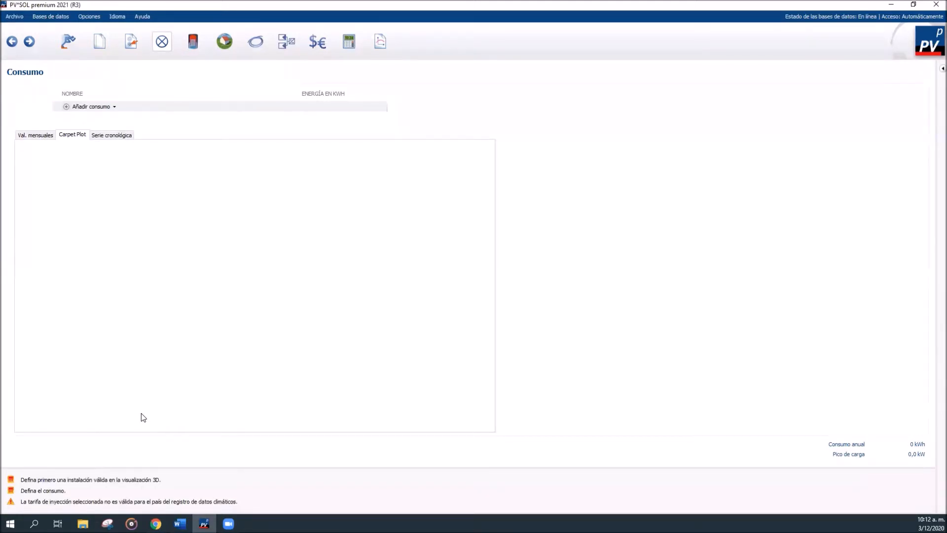
left_click(109, 137)
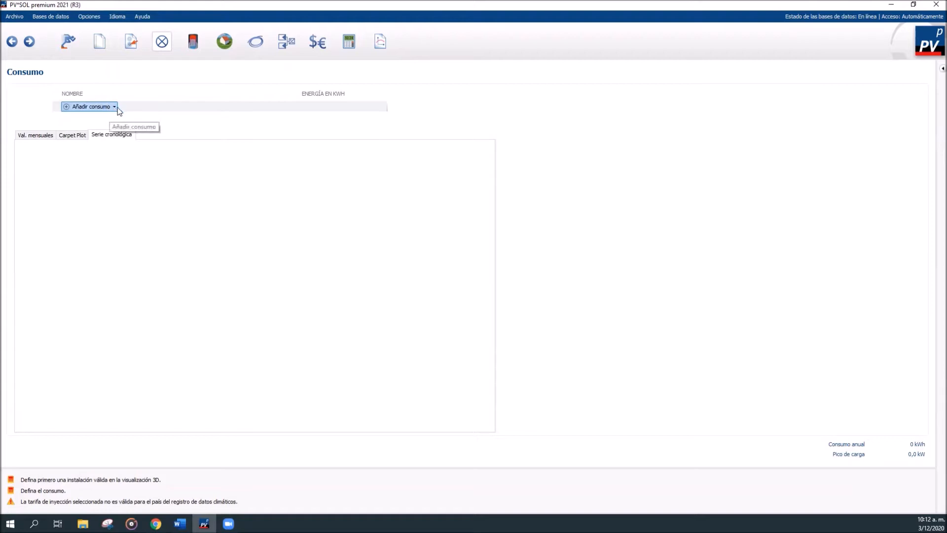
left_click(75, 138)
left_click(36, 134)
left_click(70, 137)
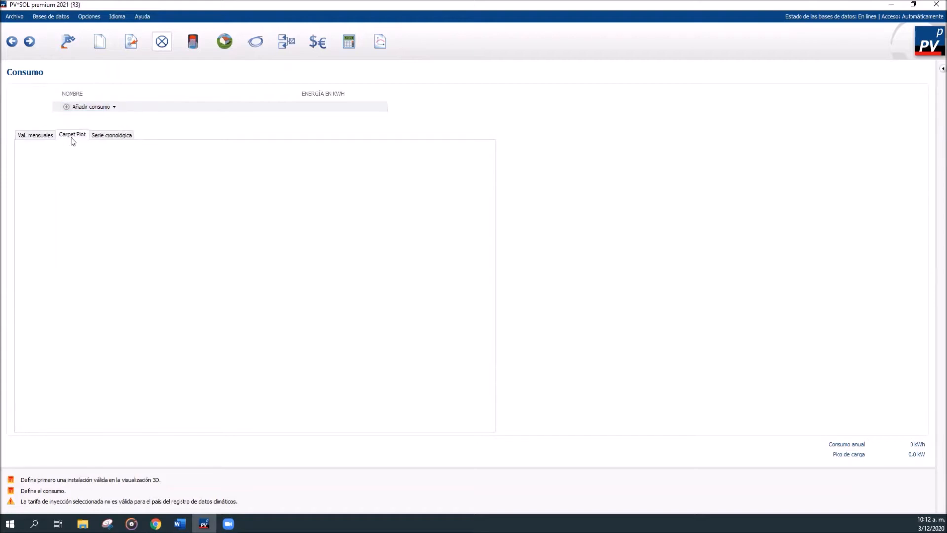
left_click(109, 139)
left_click(48, 139)
left_click(70, 136)
left_click(110, 139)
left_click(25, 137)
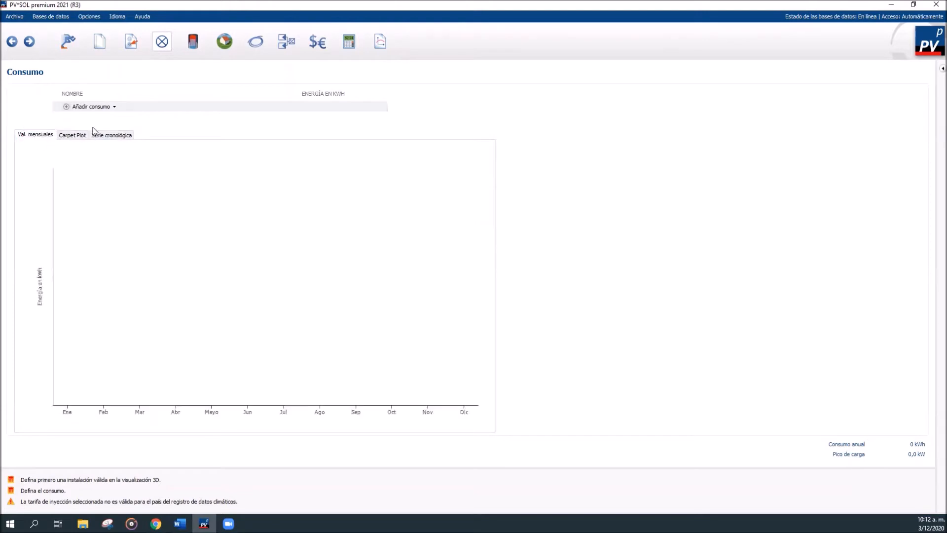
Step: Start a surplus consumption entry named Ventilación with 200 W maximum power and the dynamic (dinámico) type
left_click(115, 106)
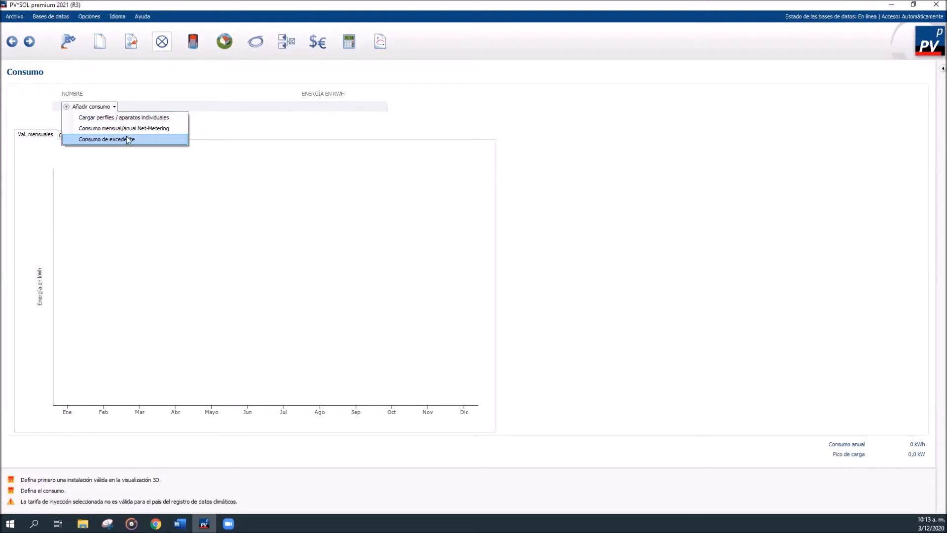
left_click(100, 140)
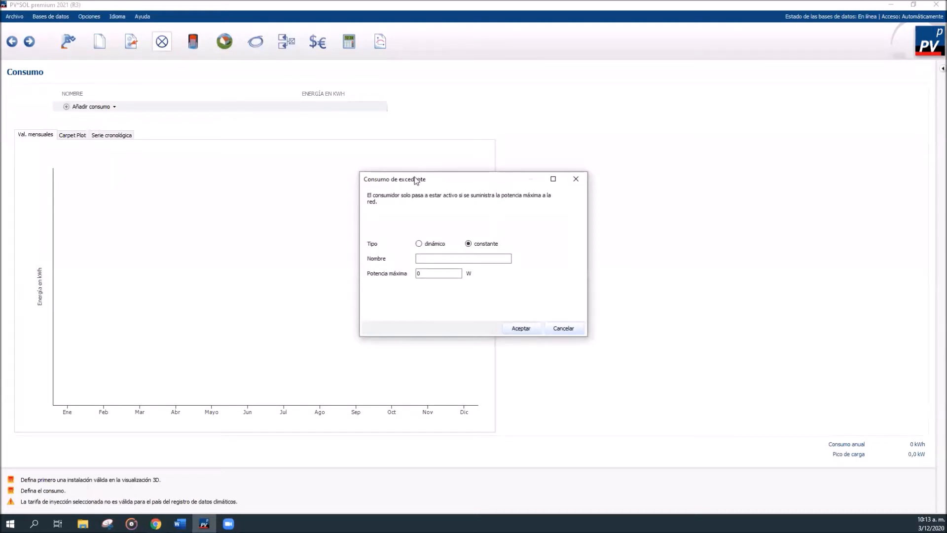
left_click_drag(421, 182, 245, 162)
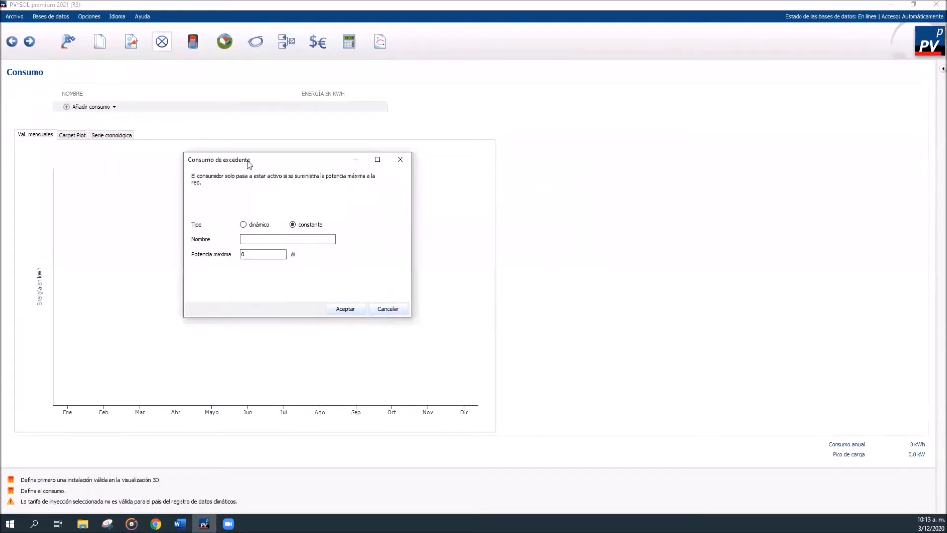
left_click(249, 239)
type("Ventilación")
left_click(257, 253)
type("200")
left_click(243, 224)
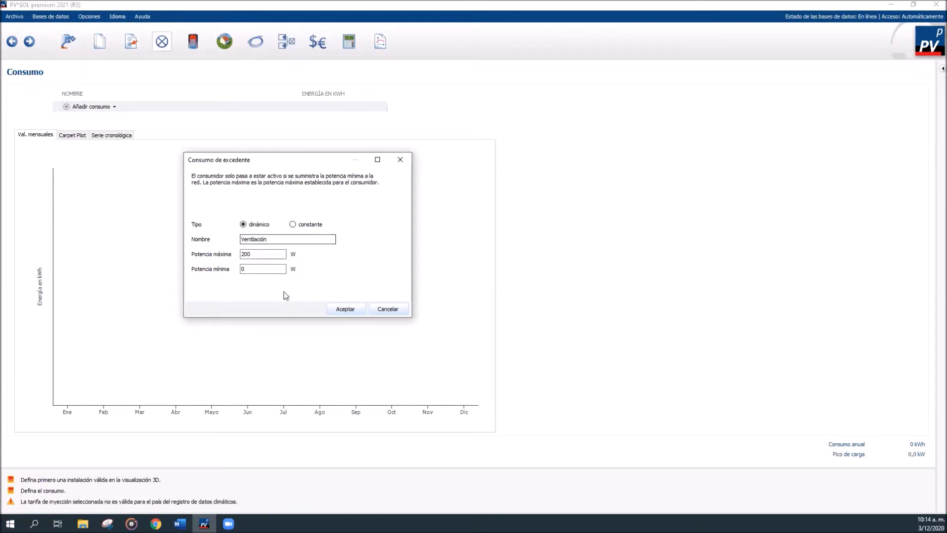
Step: Set the Ventilación consumer's minimum power to 200 W, revise its maximum power and accept the entry
double_click(257, 269)
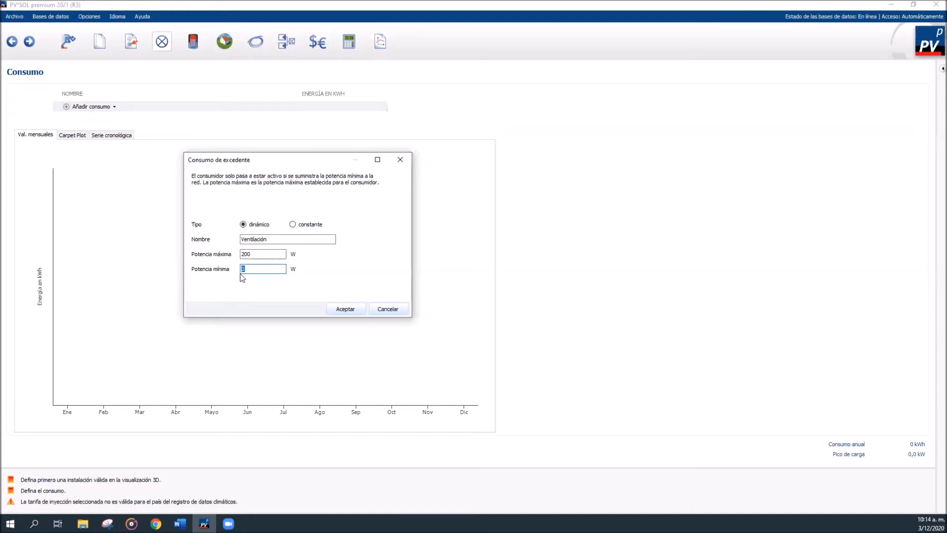
type("200")
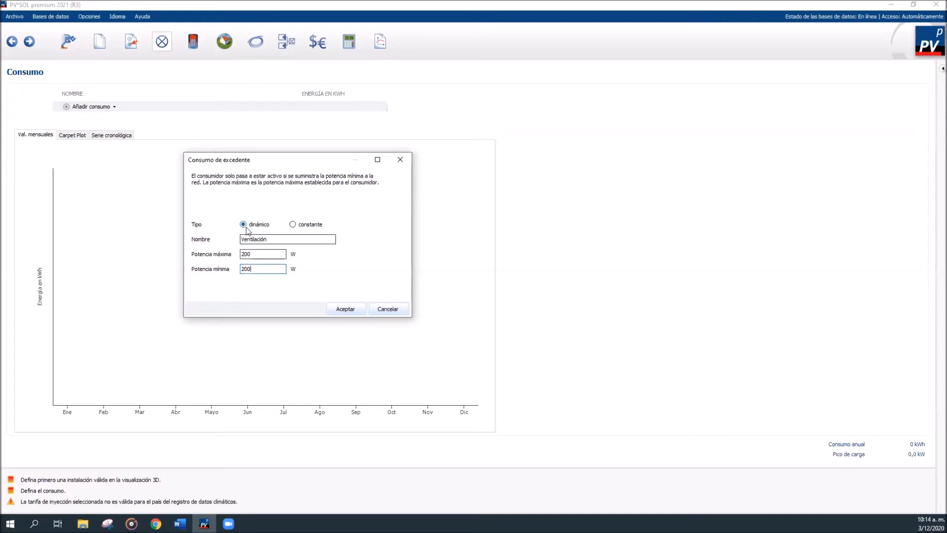
double_click(264, 253)
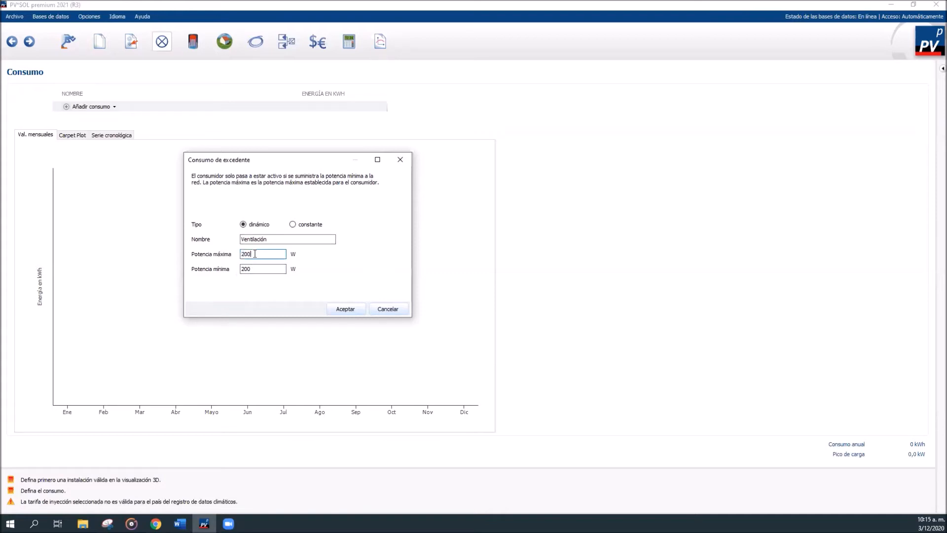
type("30")
key("BackSpace")
key("BackSpace")
type("1")
key("shift+Home")
left_click(346, 309)
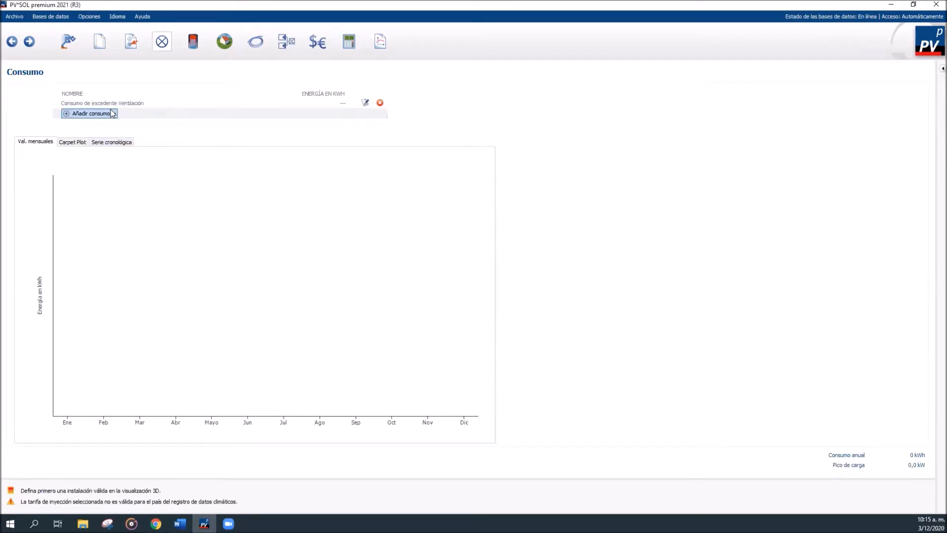
Step: Try the measured-value load profile Residencia de una sola persona, inspect its Carpet Plot and remove it from the consumption list
left_click(112, 114)
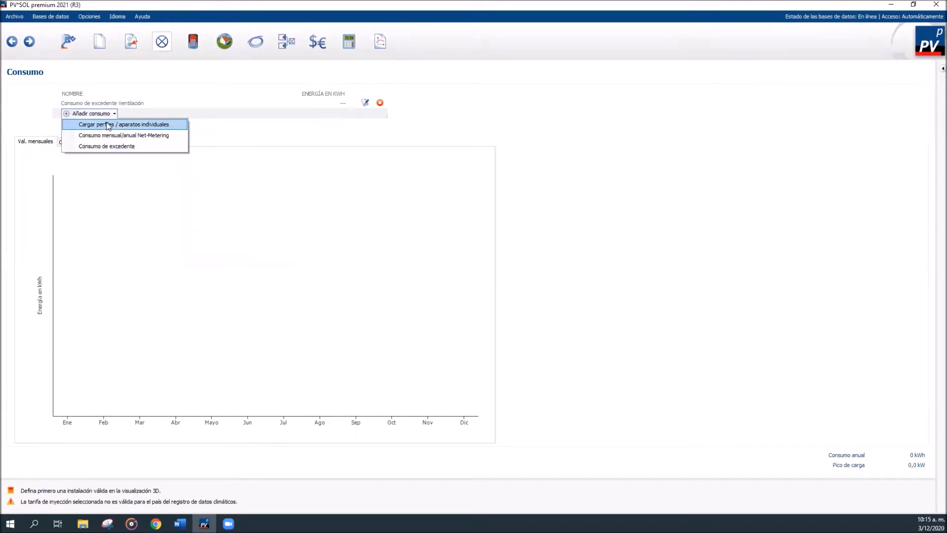
left_click(103, 125)
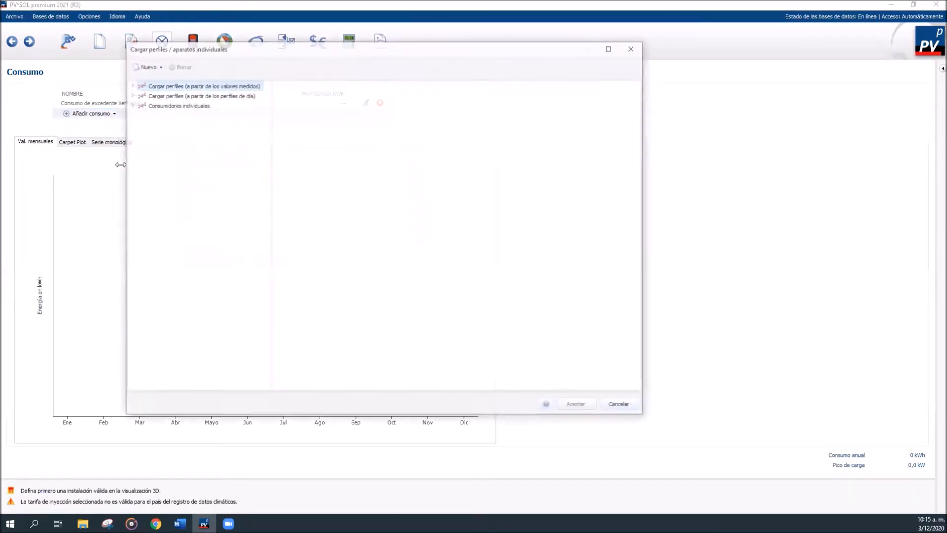
left_click(131, 85)
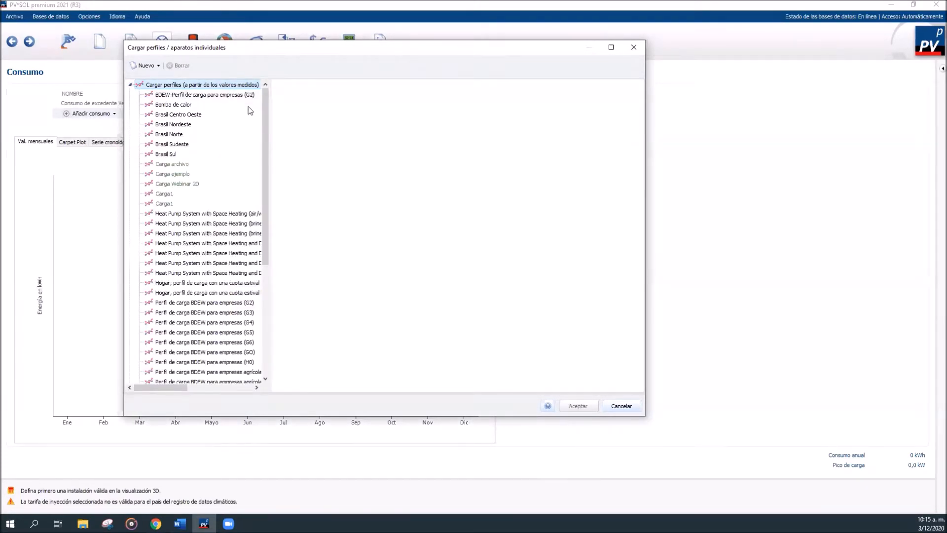
left_click_drag(268, 141, 273, 298)
left_click(164, 266)
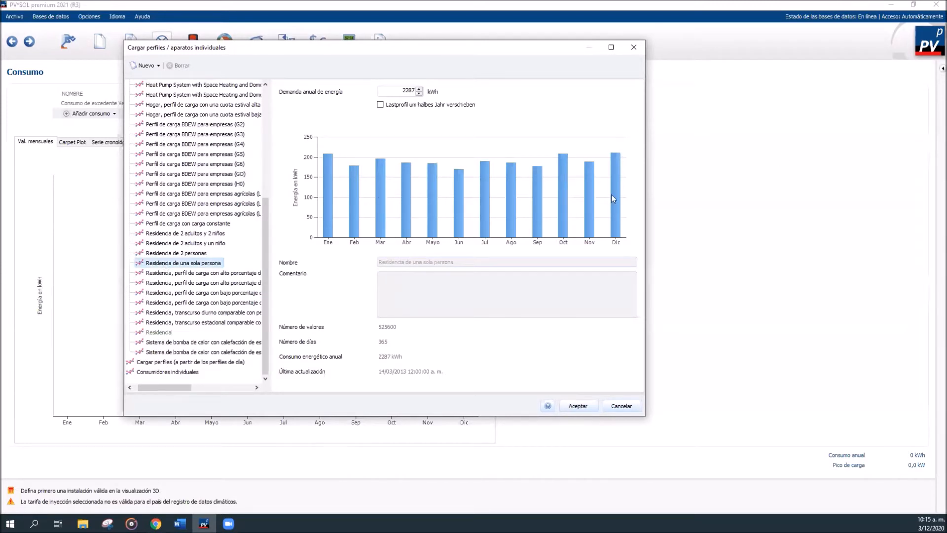
left_click(578, 406)
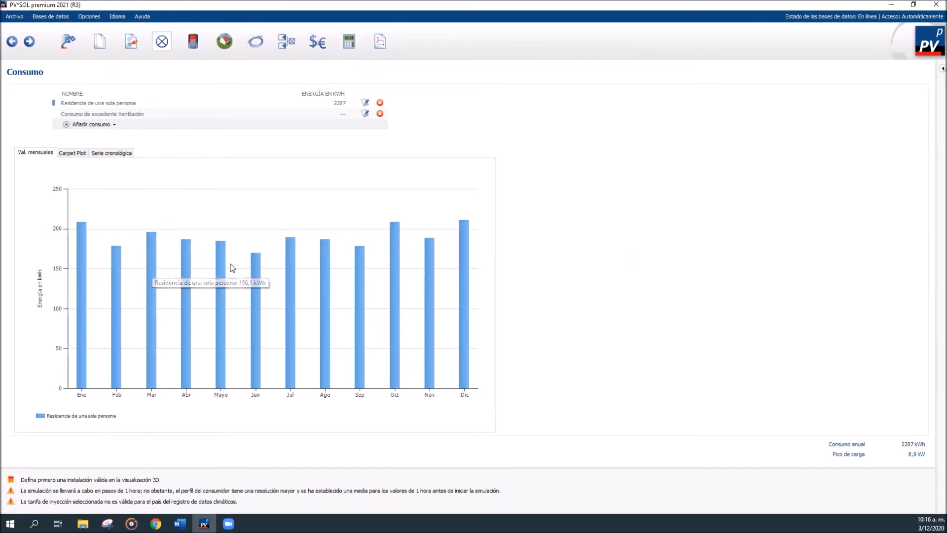
left_click(75, 152)
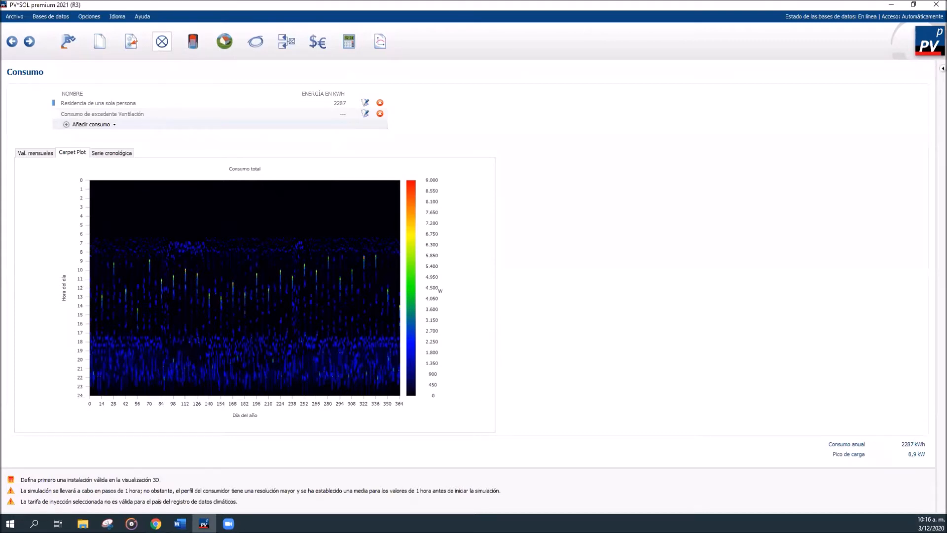
left_click(380, 103)
Step: Add the day-profile load Residencial Colombia with an annual energy demand of 2287 kWh and view its time series
left_click(106, 114)
left_click(105, 123)
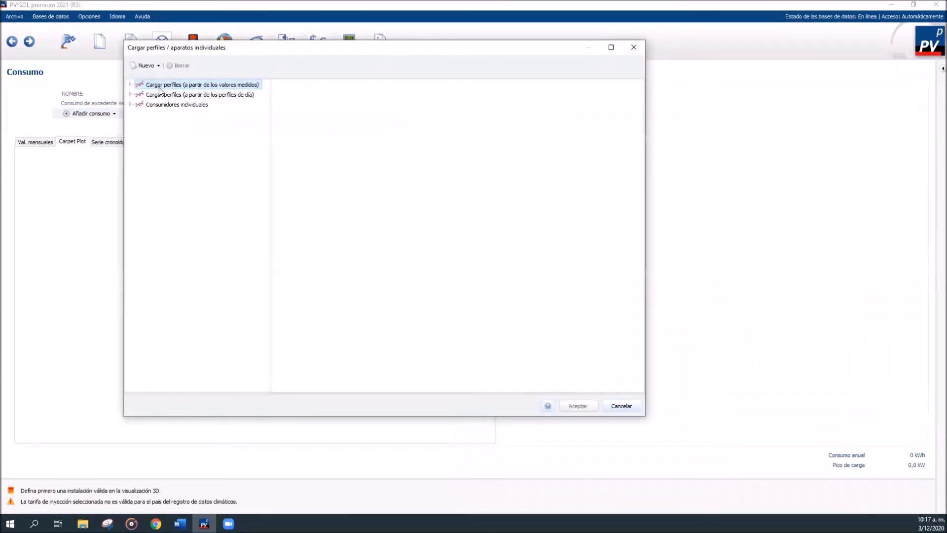
left_click(131, 94)
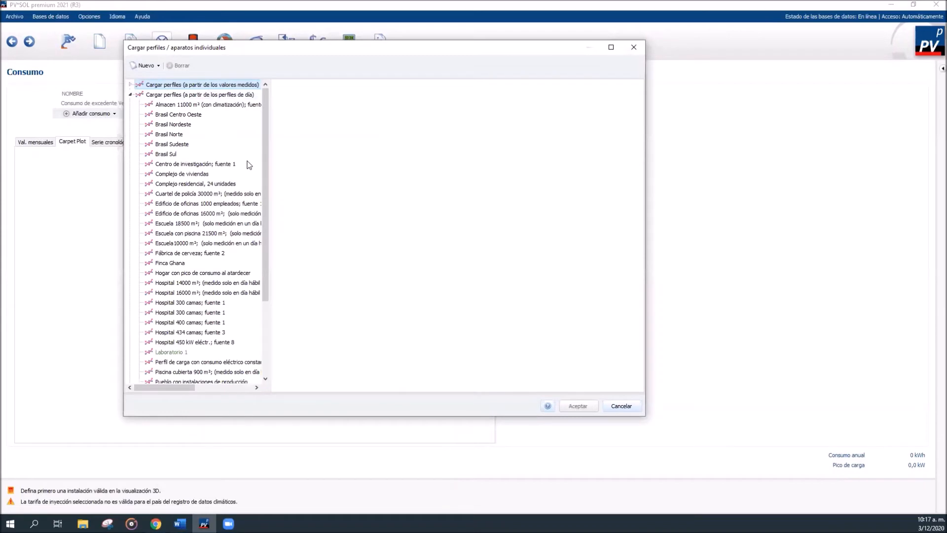
left_click_drag(263, 141, 286, 239)
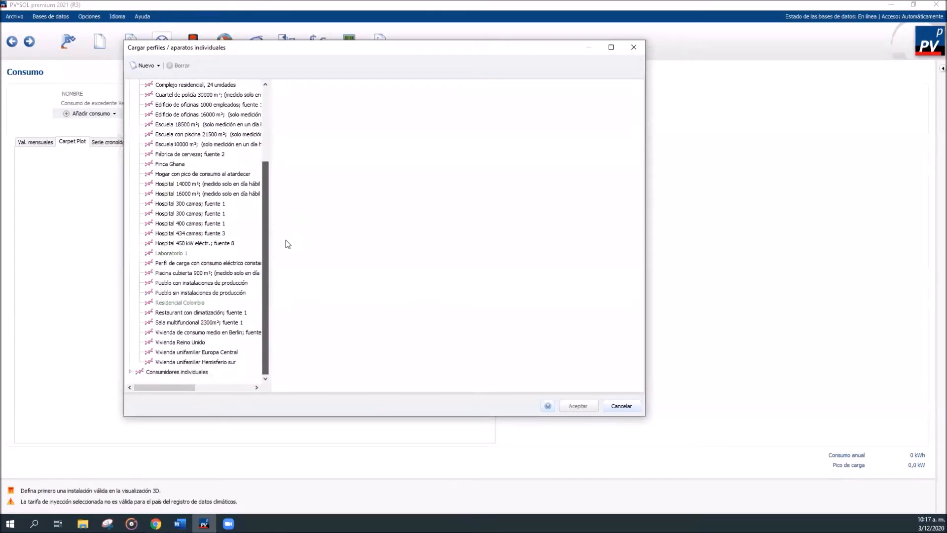
left_click(196, 305)
left_click(576, 409)
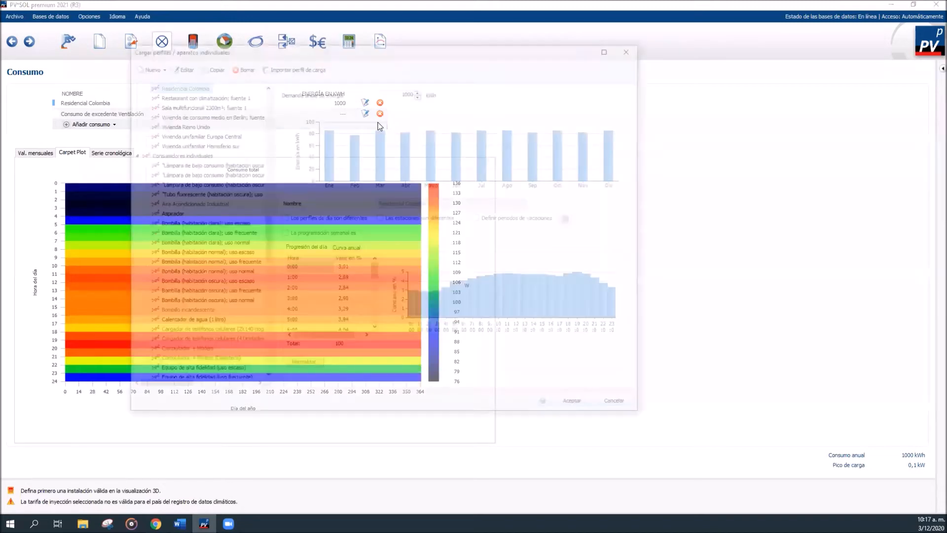
type("2287")
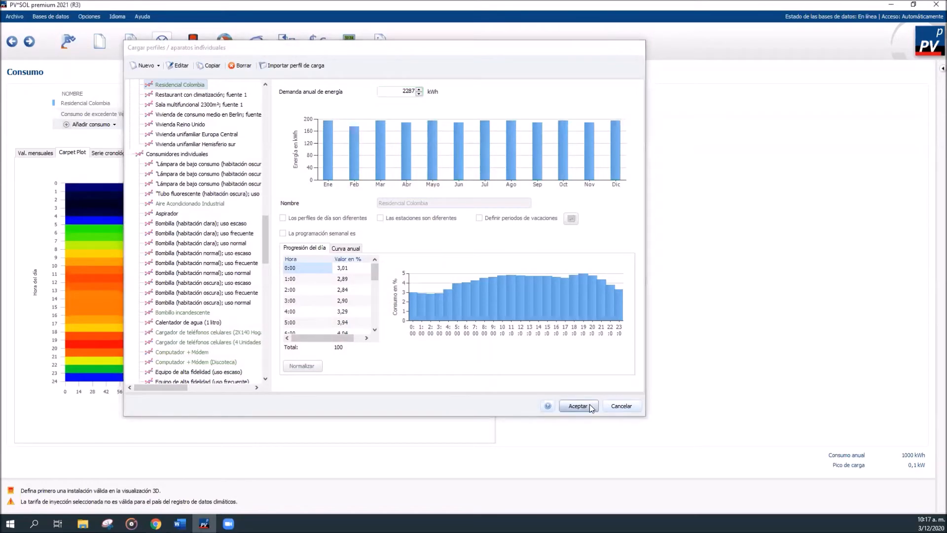
left_click(581, 406)
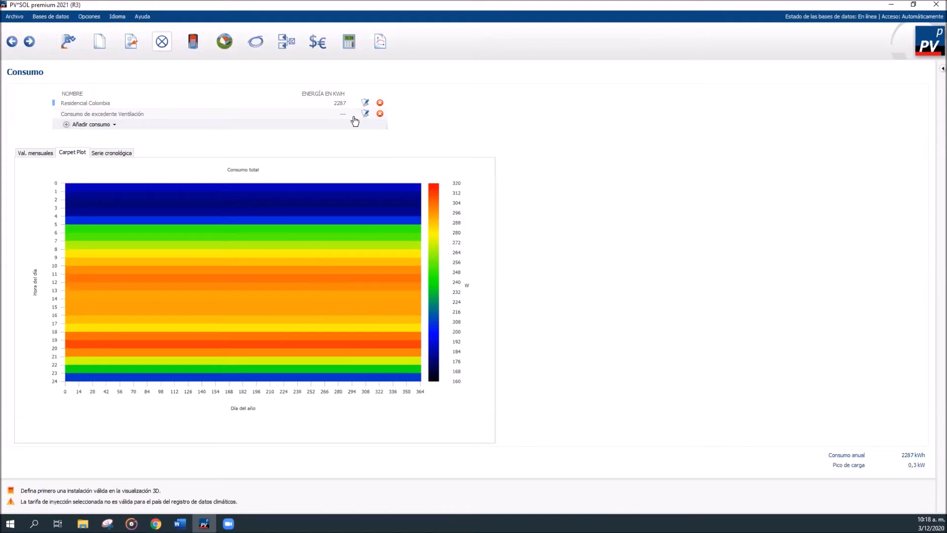
left_click(123, 155)
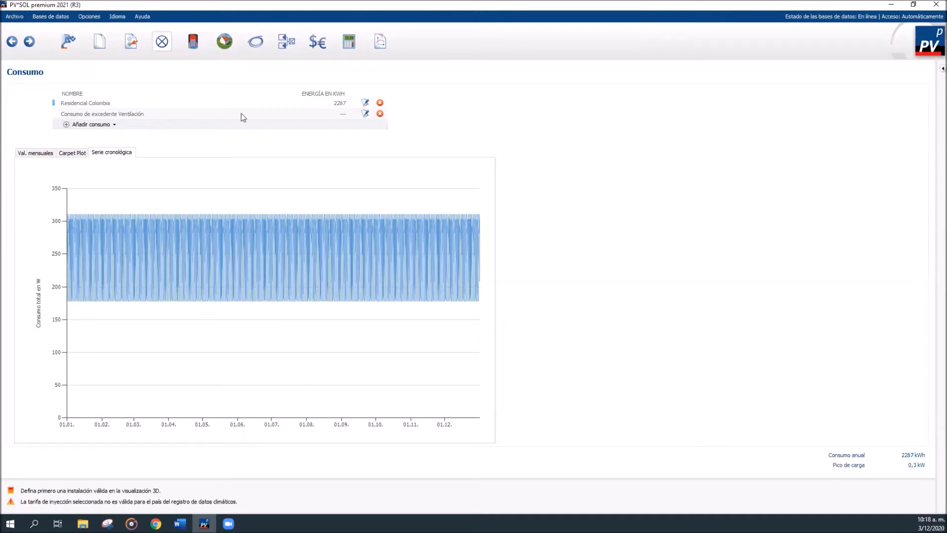
Step: Choose Barra calefactora (Solo agua caliente) as the thermal system
left_click(194, 45)
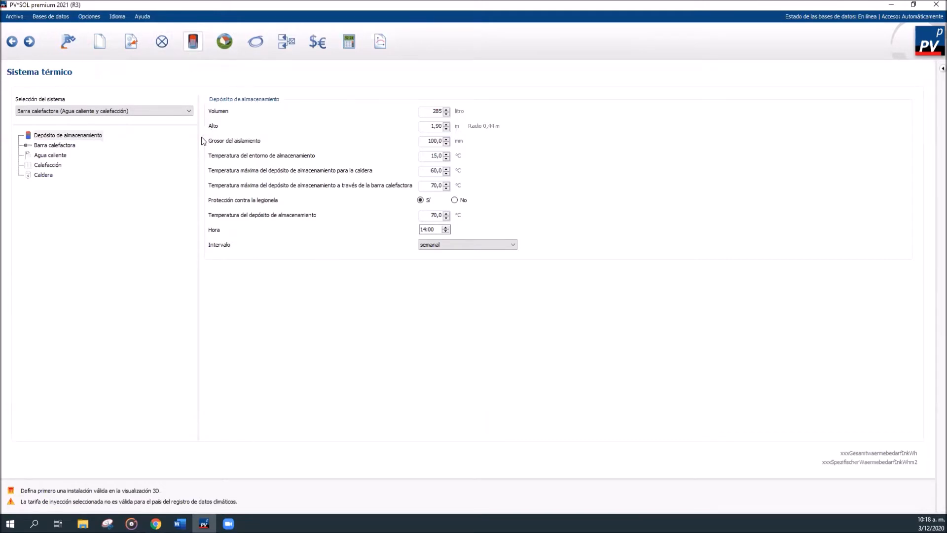
left_click(110, 112)
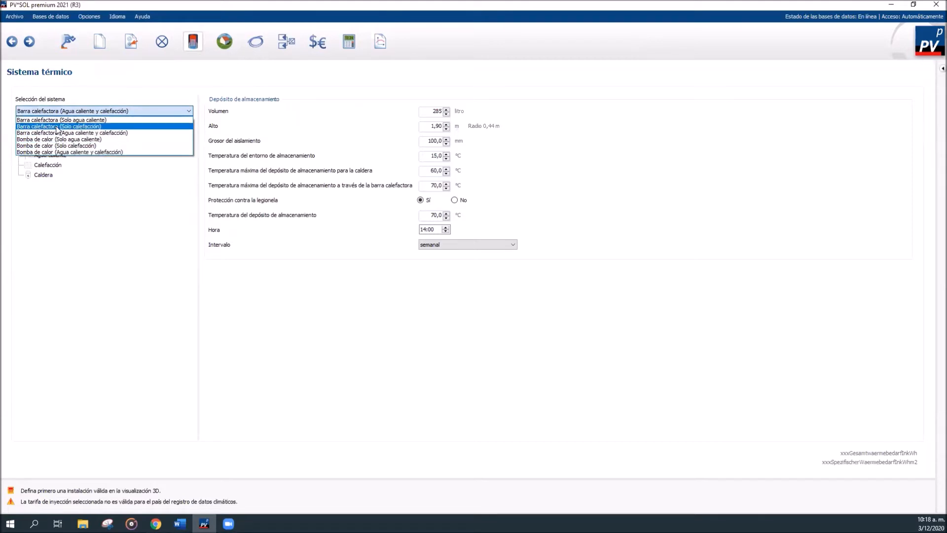
left_click(39, 121)
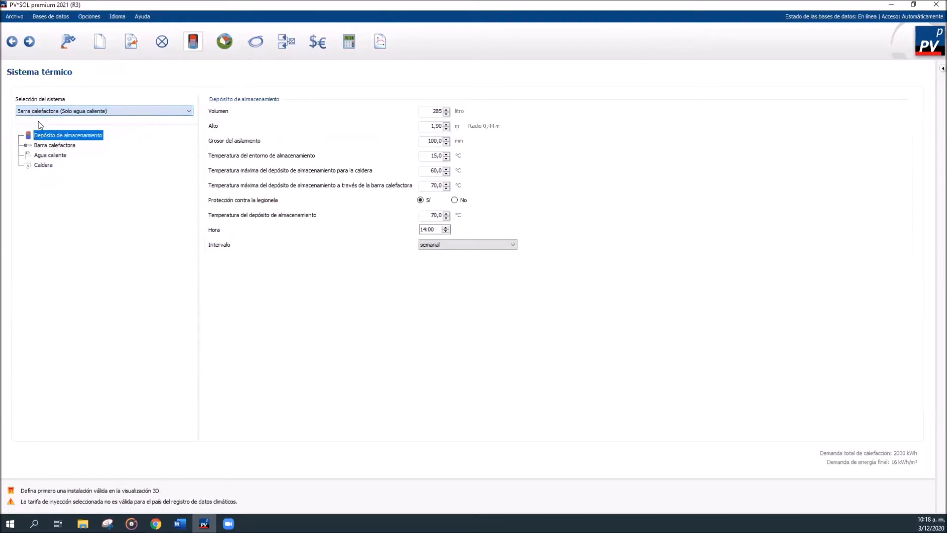
Step: Review the hot water settings and the storage tank's ambient temperature, legionella protection temperature, time and interval options
left_click(50, 156)
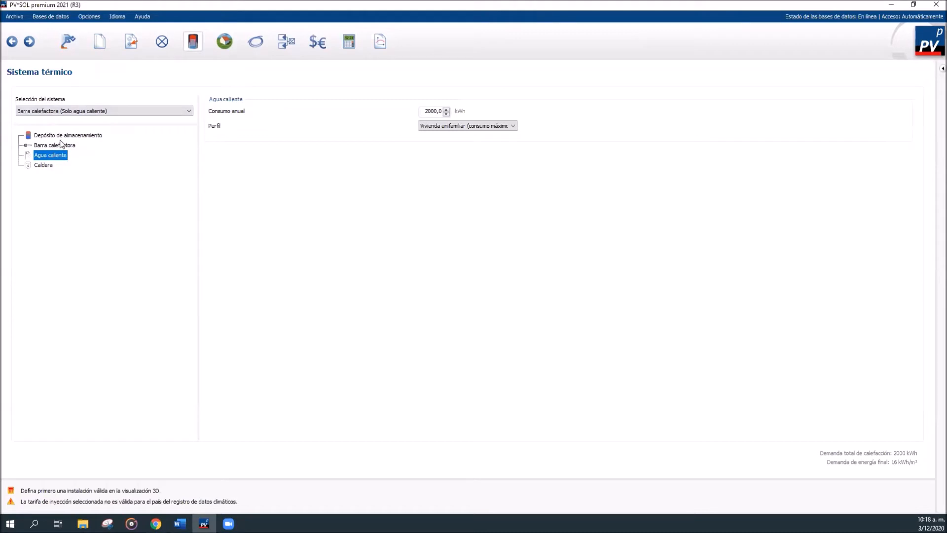
left_click(63, 137)
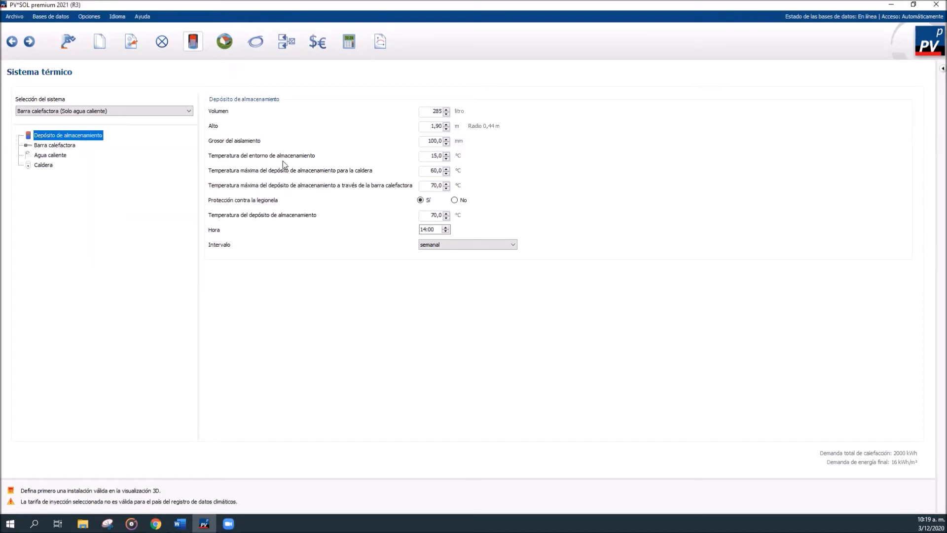
double_click(436, 156)
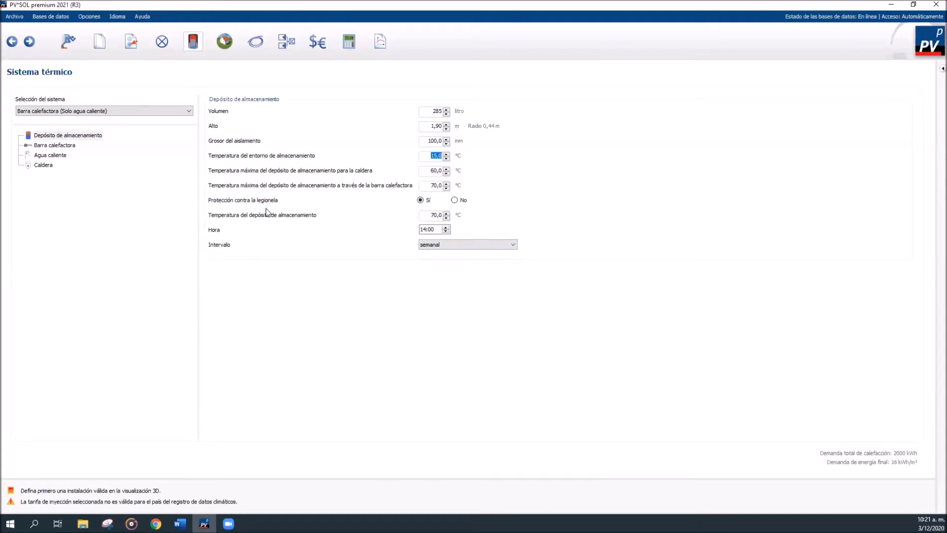
left_click_drag(434, 214, 444, 215)
left_click_drag(428, 230, 438, 231)
left_click(433, 245)
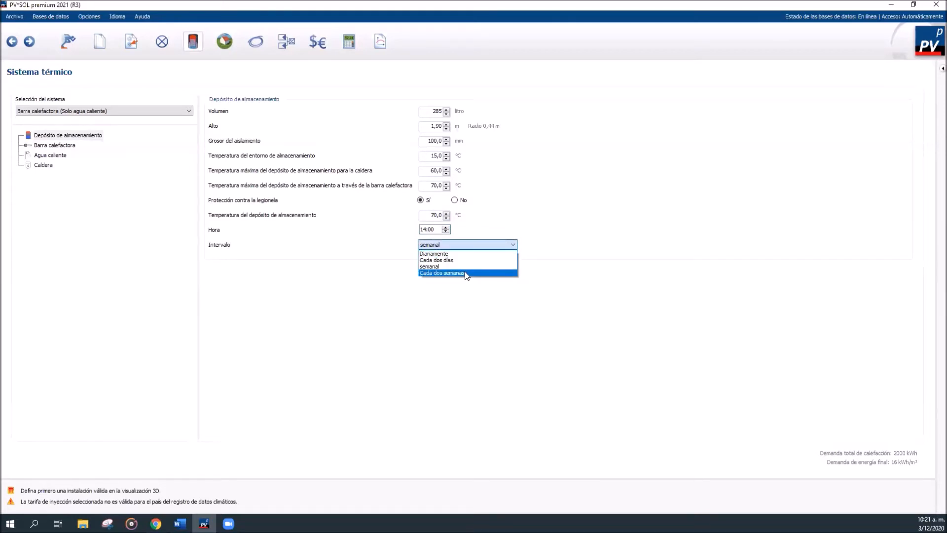
left_click(417, 304)
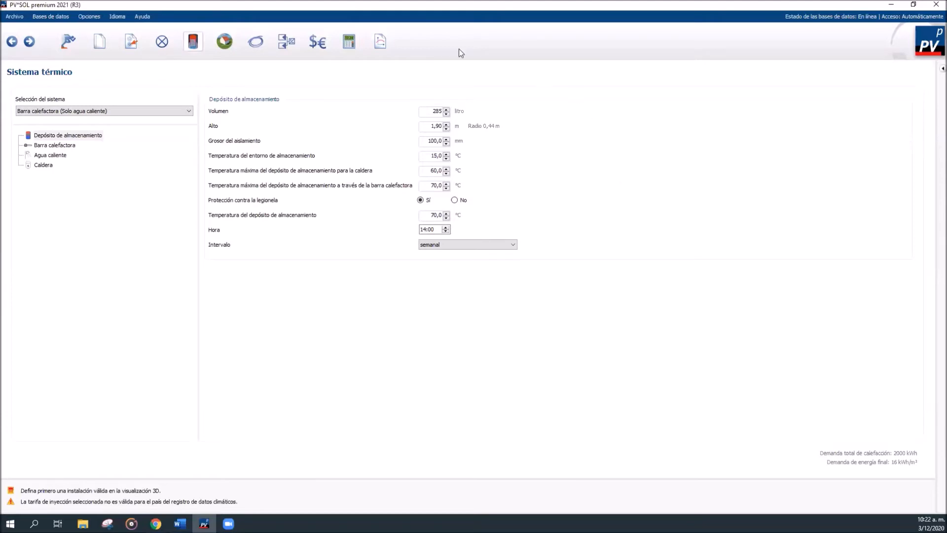
Step: Review the available thermal system options, the boiler type choices and the storage tank settings
left_click(125, 112)
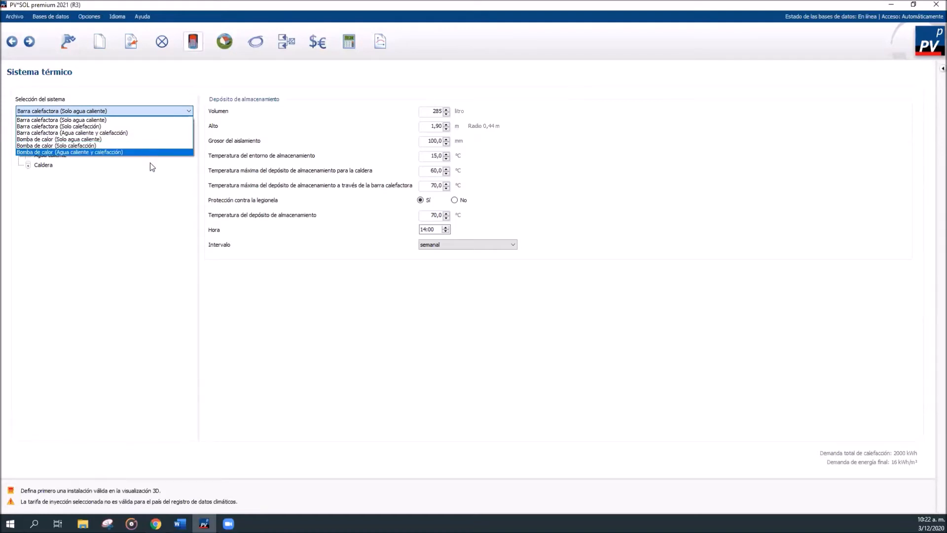
left_click(343, 68)
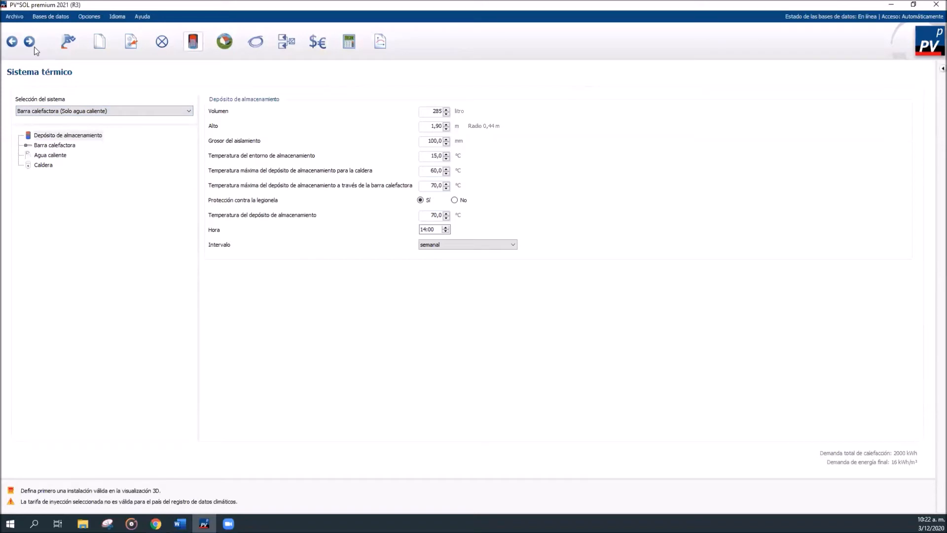
left_click(44, 166)
left_click(74, 134)
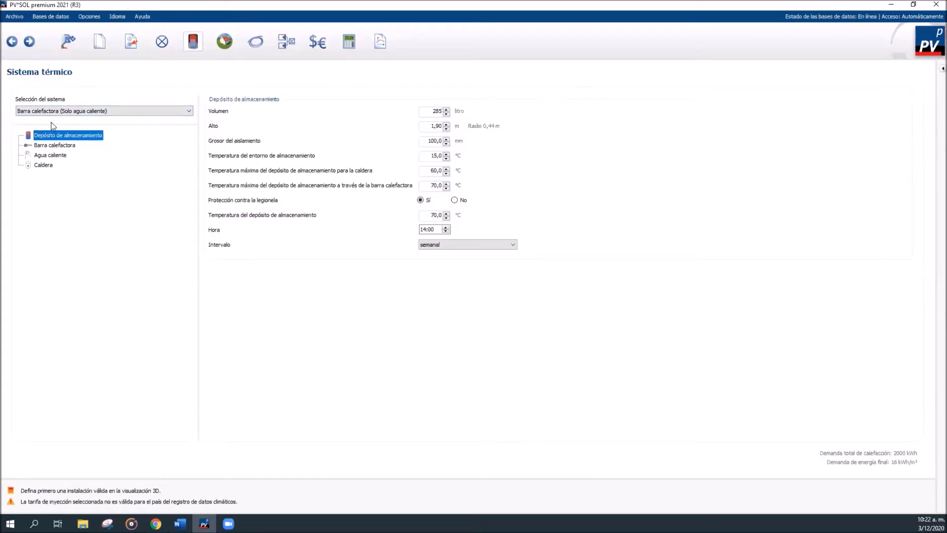
left_click(43, 165)
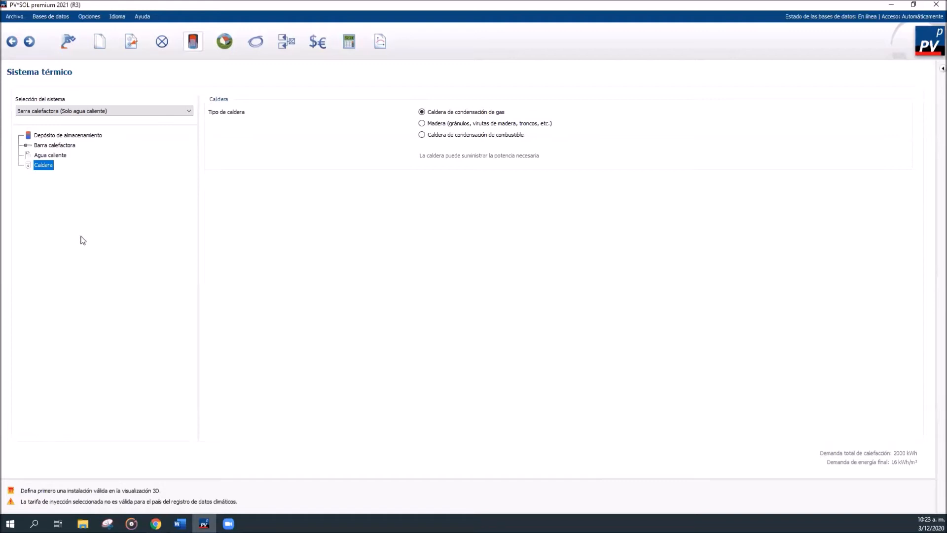
left_click(57, 136)
left_click(45, 168)
Step: Try Bomba de calor (Solo calefacción) as the thermal system and return to Barra calefactora (Solo agua caliente)
left_click(102, 111)
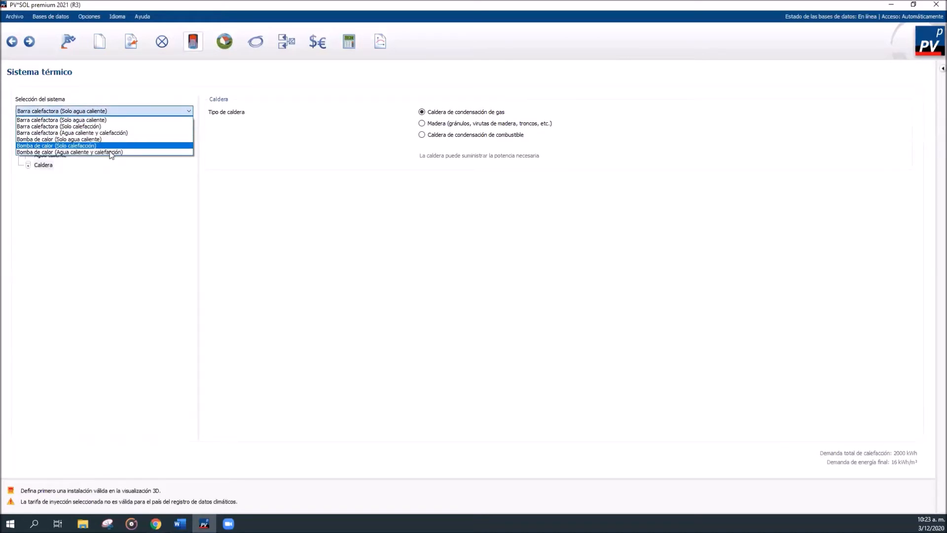
left_click(94, 145)
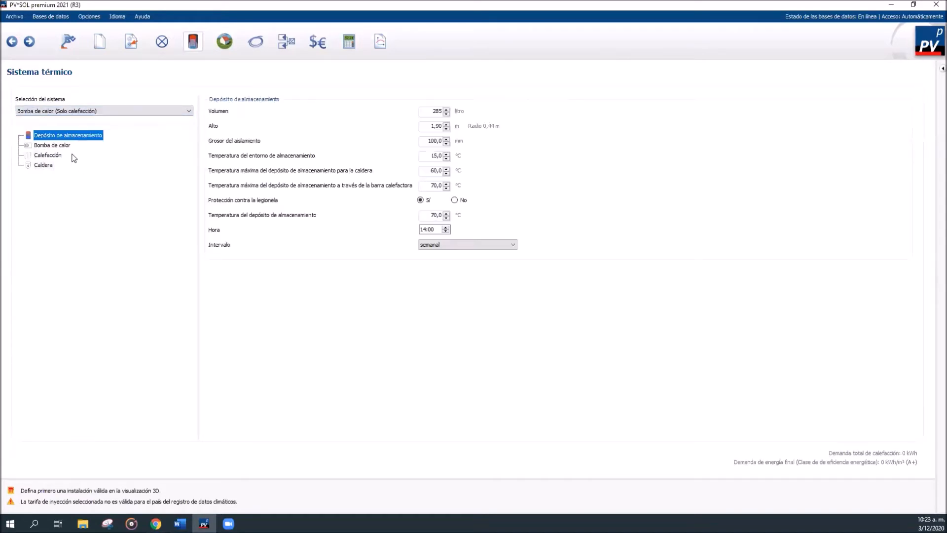
left_click(73, 109)
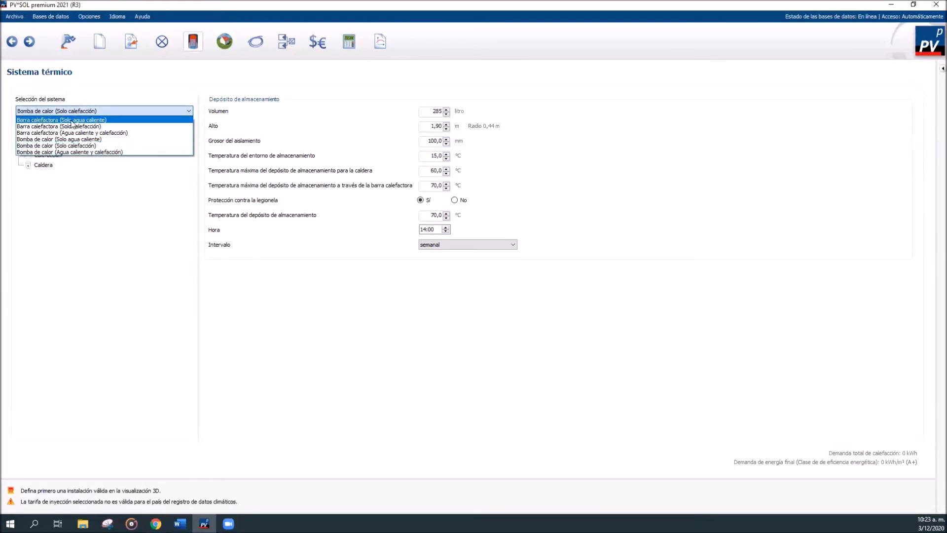
left_click(72, 120)
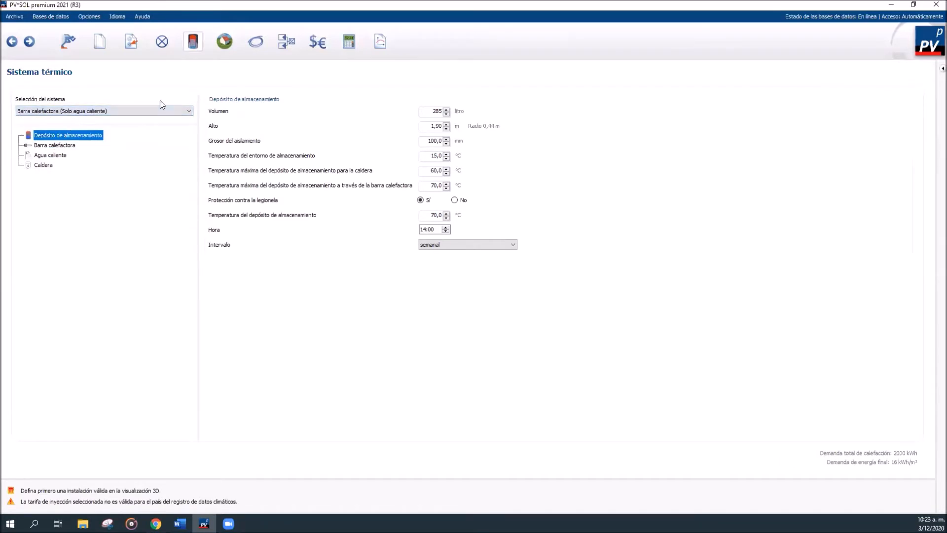
Step: Set the heating rod's Sin pasos option to No, keeping a maximum power of 2,00 kW and one step
left_click(55, 145)
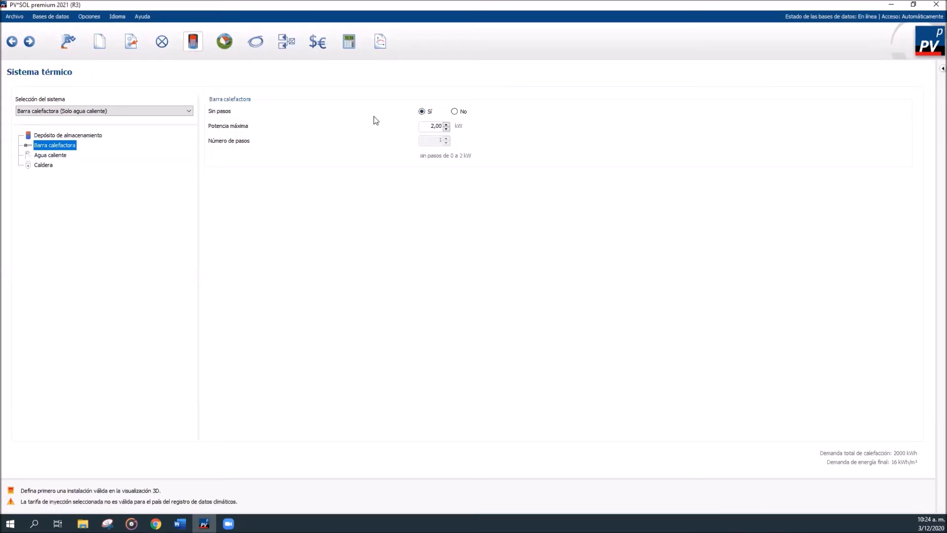
left_click(463, 112)
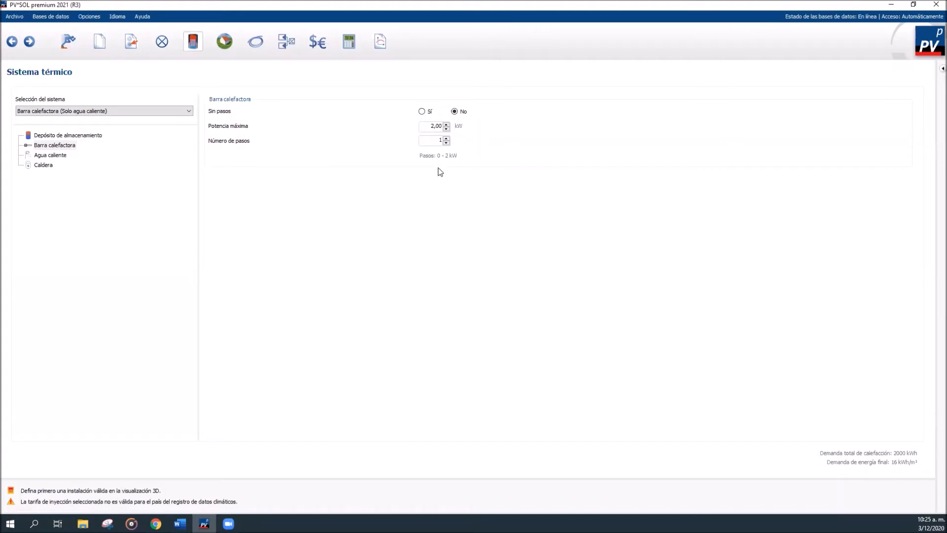
left_click(427, 127)
left_click(446, 138)
left_click(431, 127)
left_click(446, 138)
left_click(448, 143)
left_click(448, 143)
left_click(38, 146)
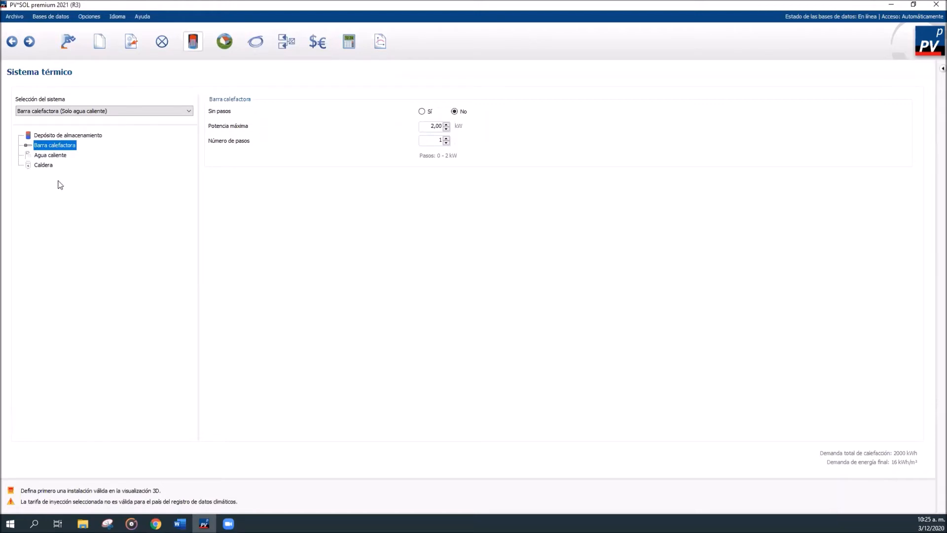
Step: Change the thermal system to Bomba de calor (Solo agua caliente) and open the heat pump settings
left_click(61, 111)
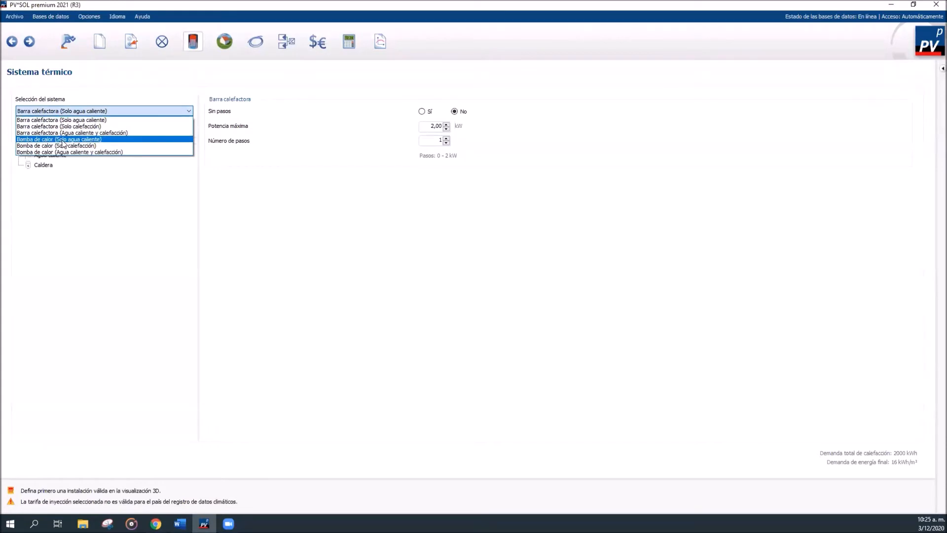
left_click(62, 139)
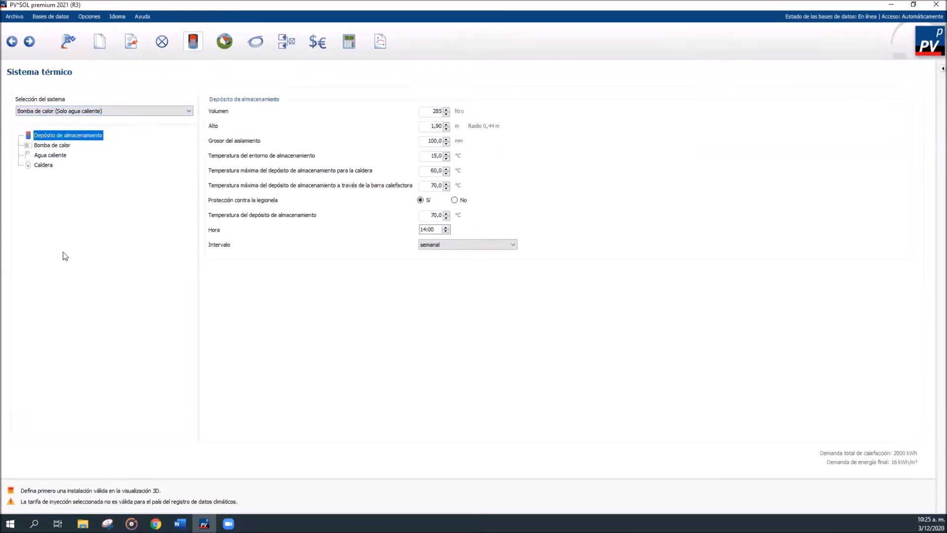
left_click(50, 146)
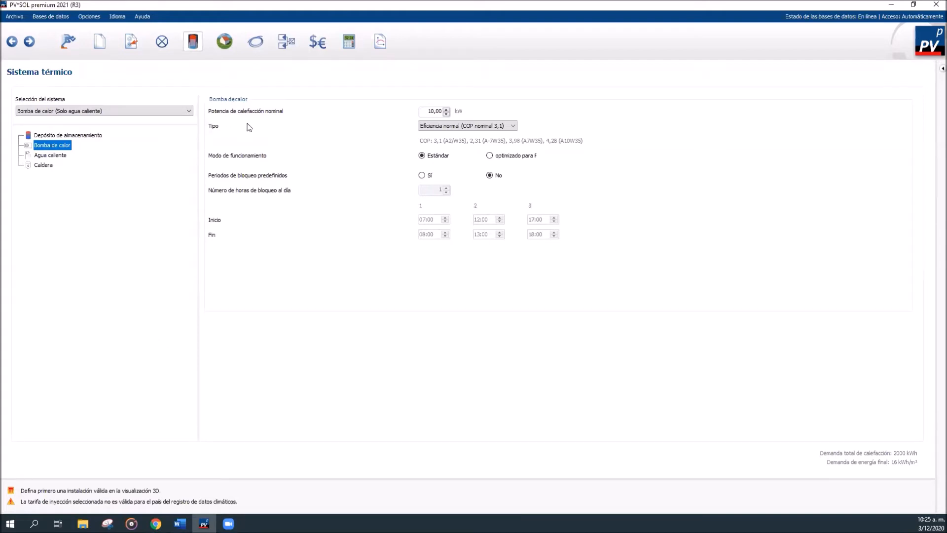
Step: Configure the heat pump as Eficiencia normal (COP nominal 3,1) with the optimised operating mode and predefined blocking periods enabled
left_click(437, 111)
left_click_drag(431, 111, 451, 113)
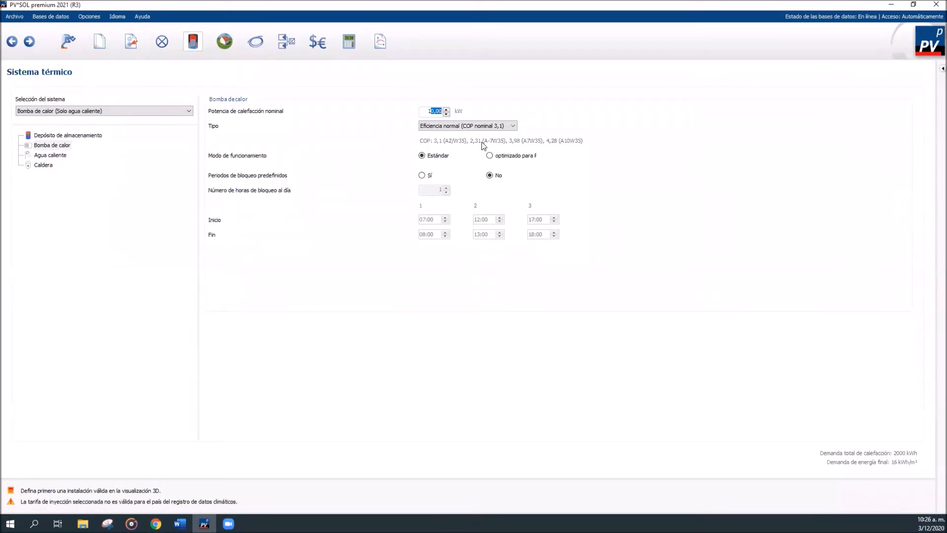
left_click(458, 127)
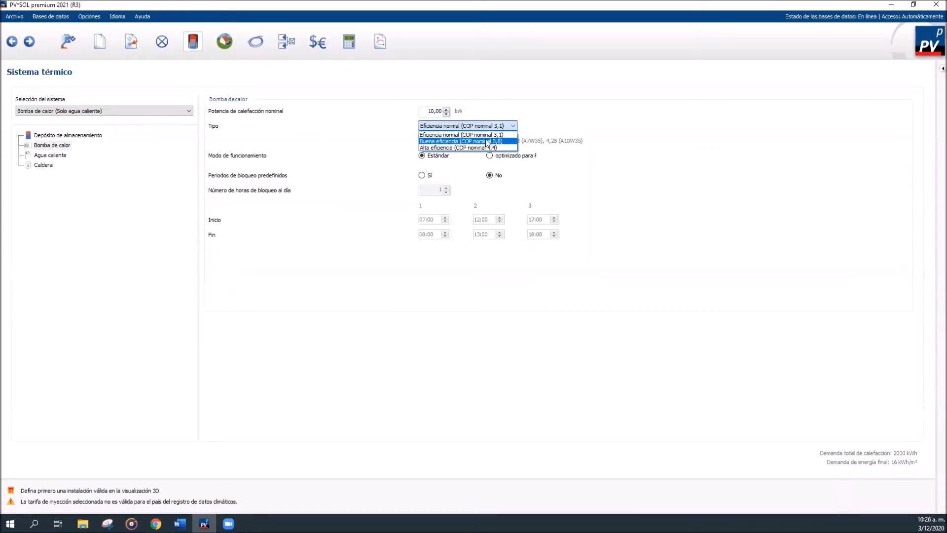
left_click(459, 134)
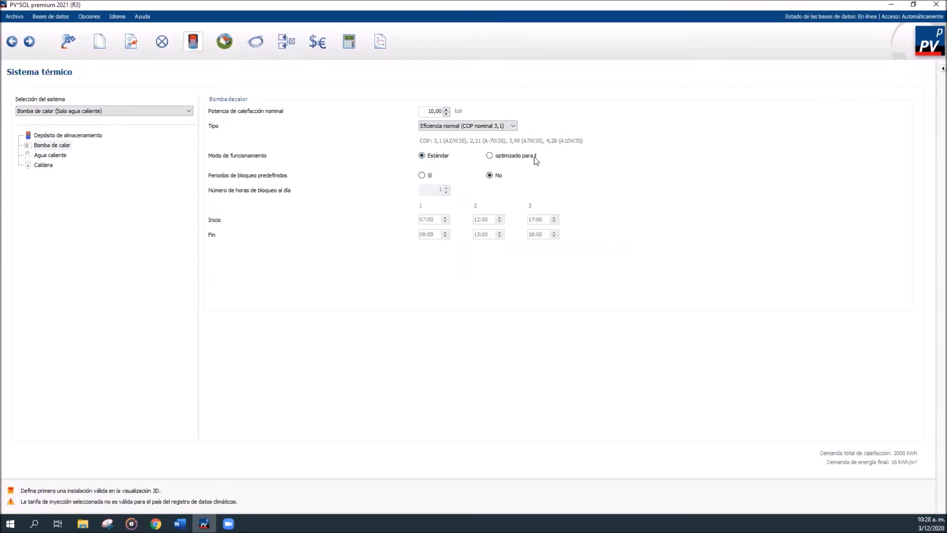
left_click(491, 156)
left_click(421, 175)
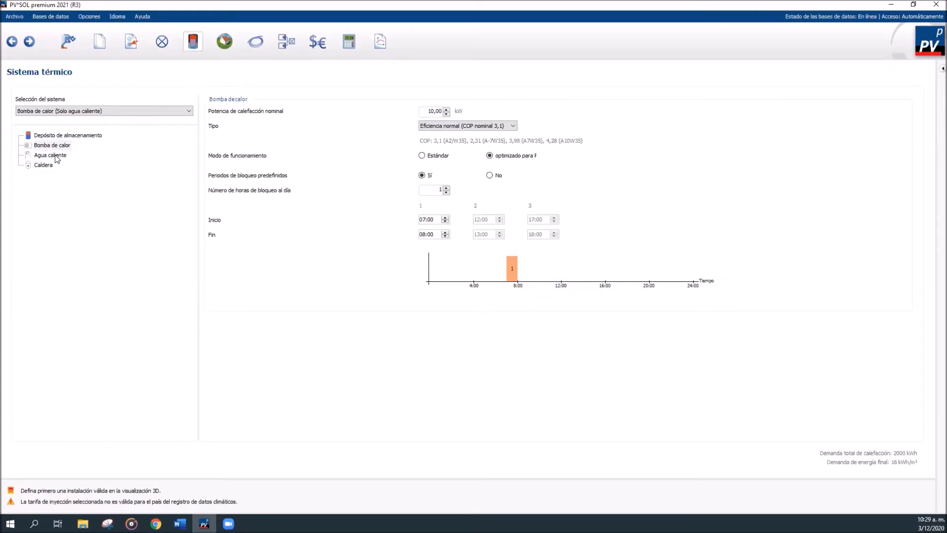
Step: Set the hot water profile to Vivienda unifamiliar (consumo máximo por la mañana), keeping 2000 kWh annual consumption
left_click(59, 156)
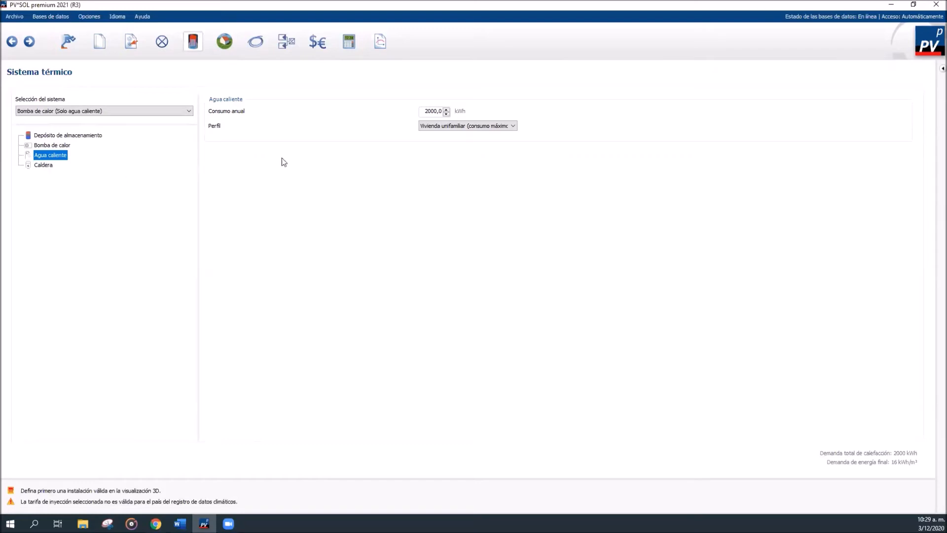
double_click(433, 111)
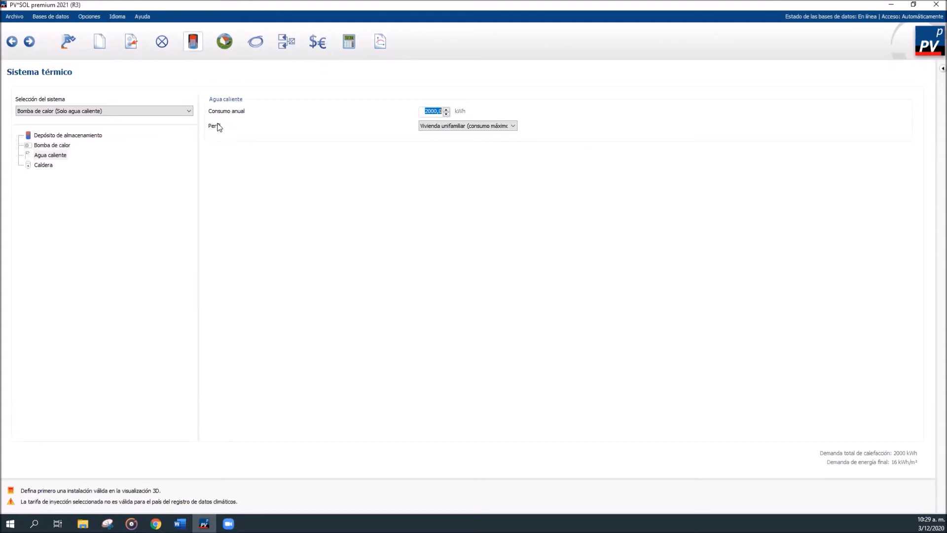
left_click(464, 126)
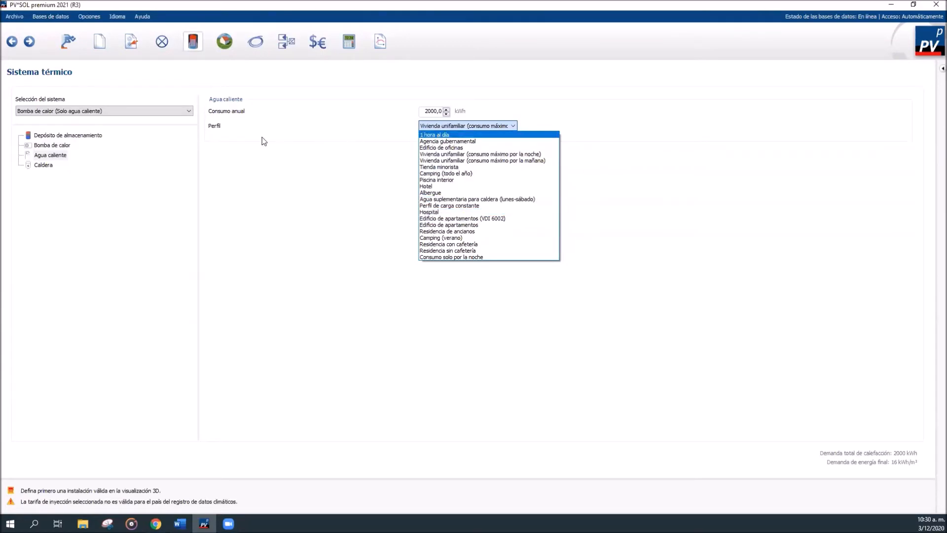
left_click(442, 162)
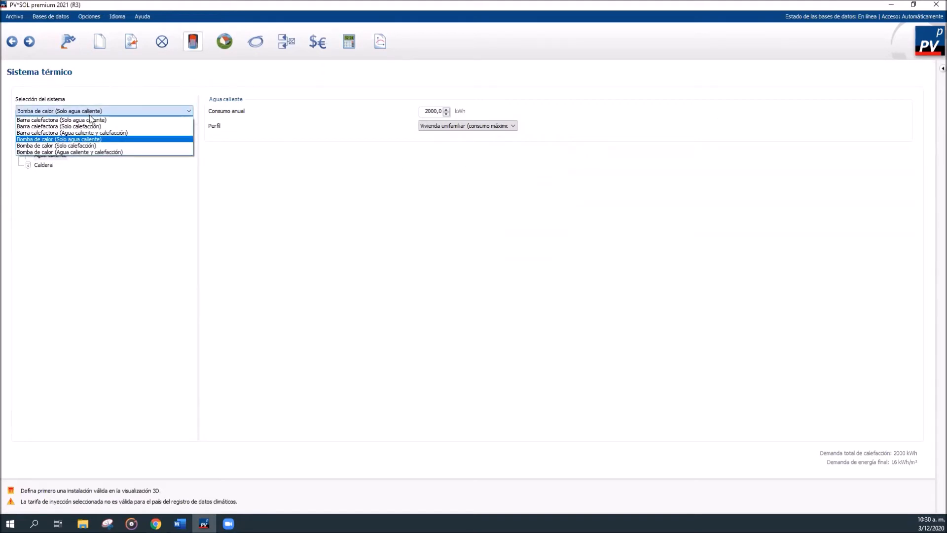
Step: Change the thermal system to Bomba de calor (Agua caliente y calefacción) and open its heating settings
left_click(96, 152)
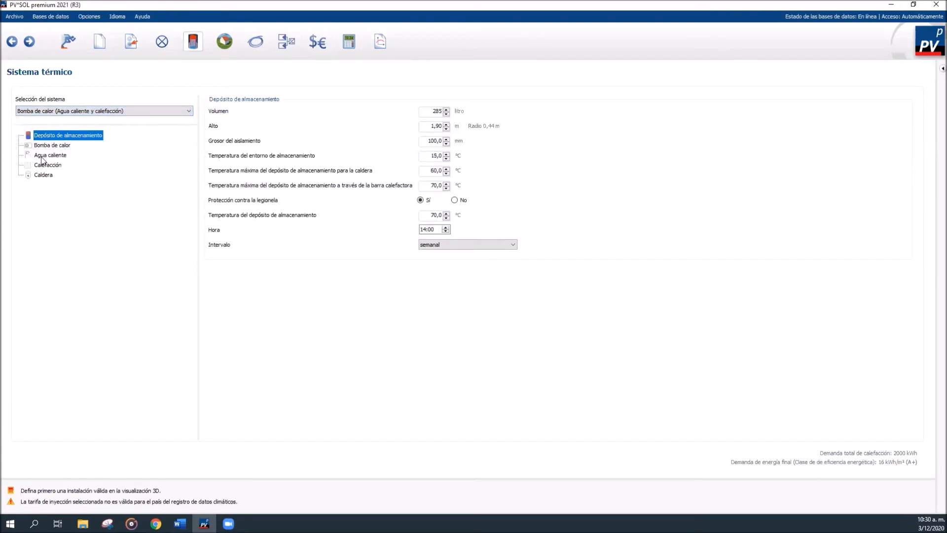
left_click(49, 157)
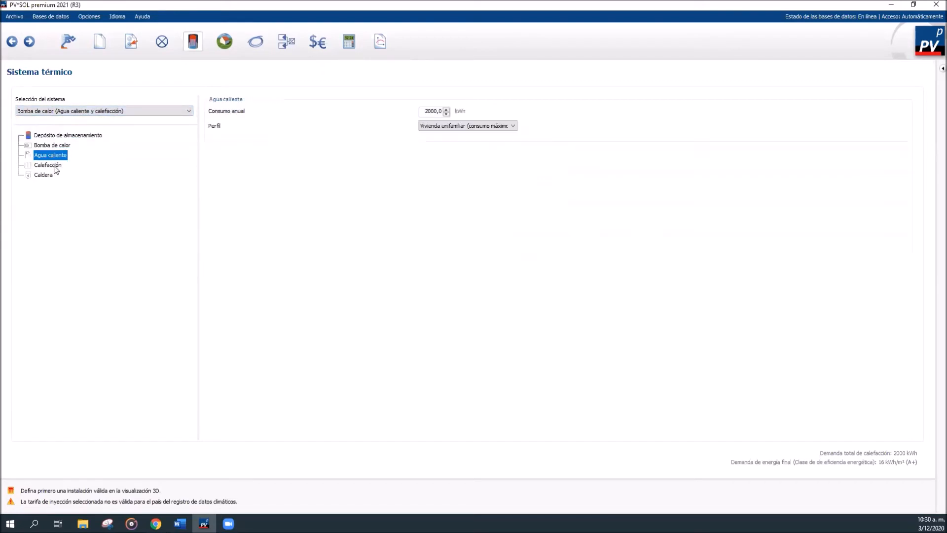
left_click(56, 166)
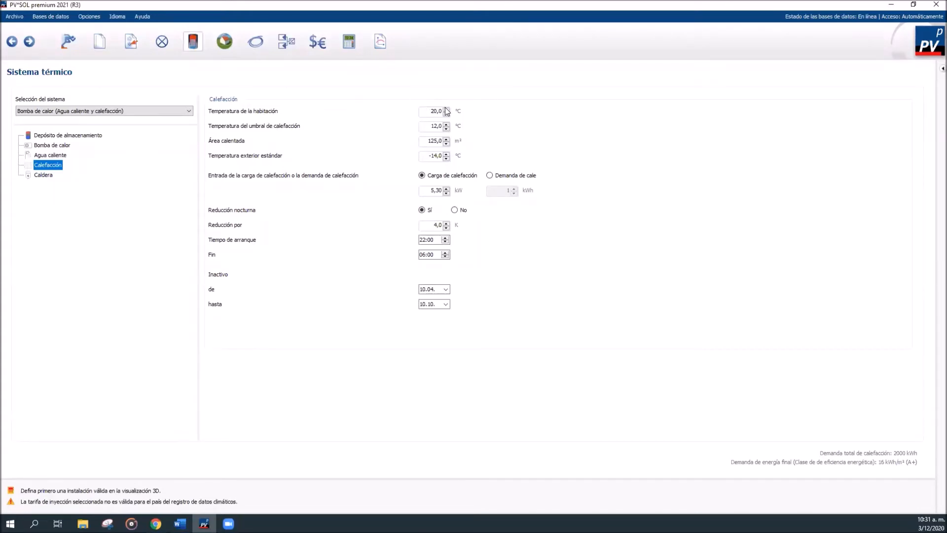
Step: Review the heating temperatures, heated area, load and demand input options and night reduction times, keeping Carga de calefacción selected
left_click(429, 112)
left_click(427, 143)
left_click(430, 156)
left_click(490, 175)
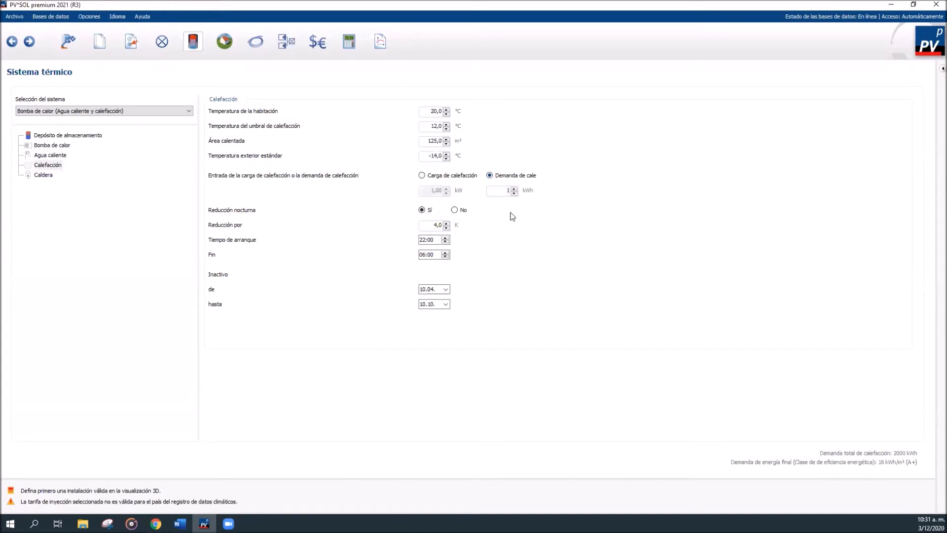
double_click(508, 191)
left_click(436, 175)
double_click(431, 111)
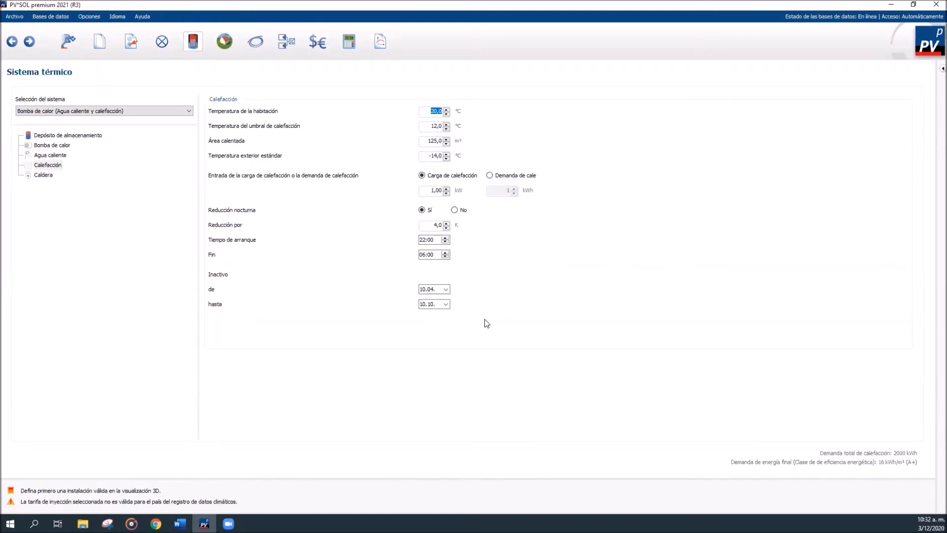
left_click(436, 242)
left_click(430, 255)
Step: Open the 3D planning visualization and start a new 3D system based on a Fragmento del mapa
left_click(223, 43)
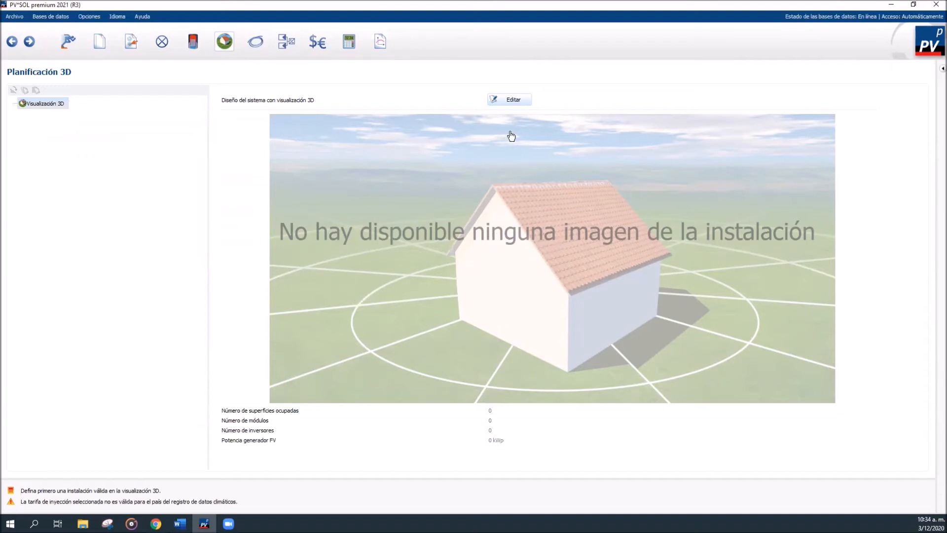
left_click(555, 162)
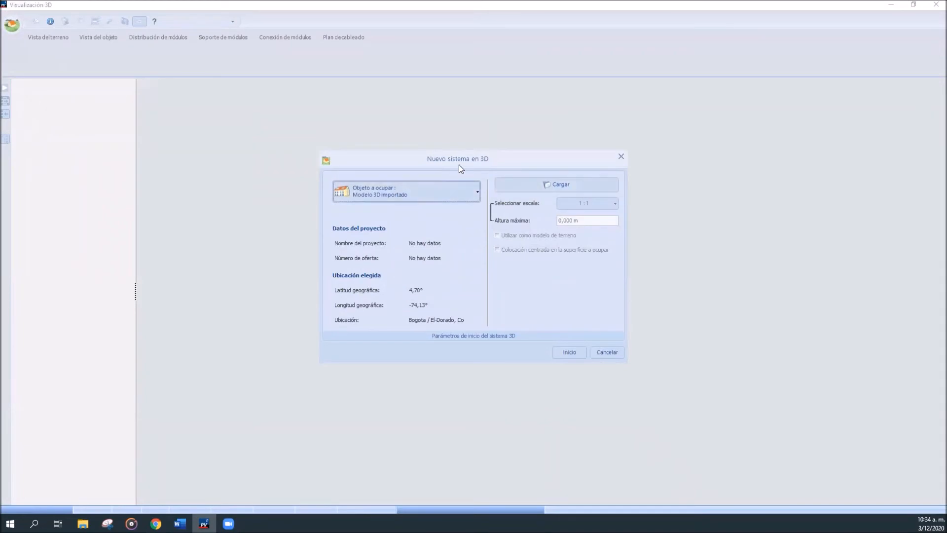
left_click(446, 183)
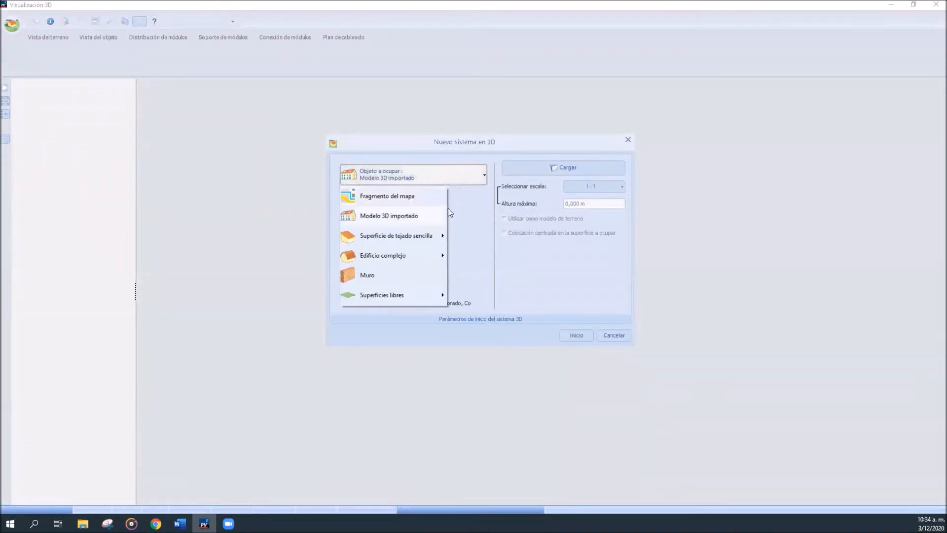
left_click(407, 196)
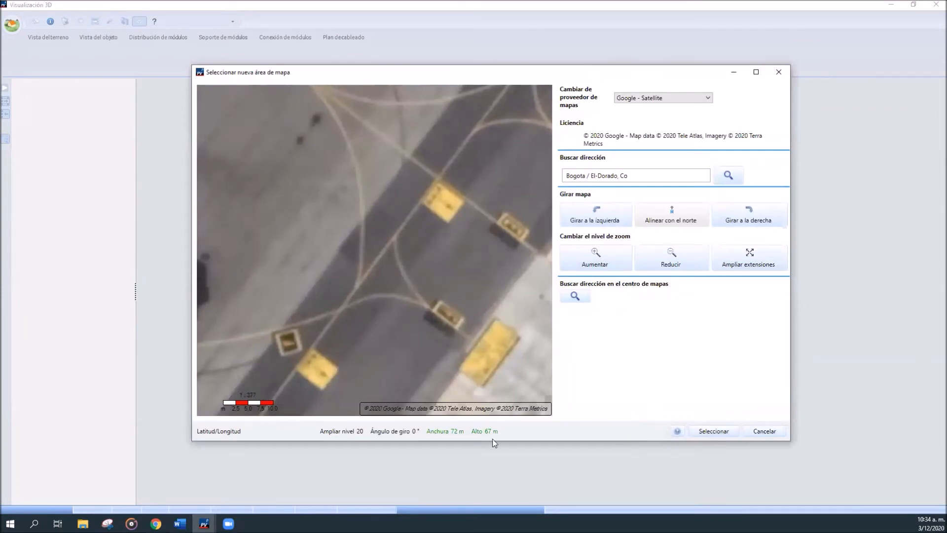
Step: Examine the airport grounds and the terminal pier around Bogota / El-Dorado on the Google - Satellite map
scroll(429, 341, "down", 2)
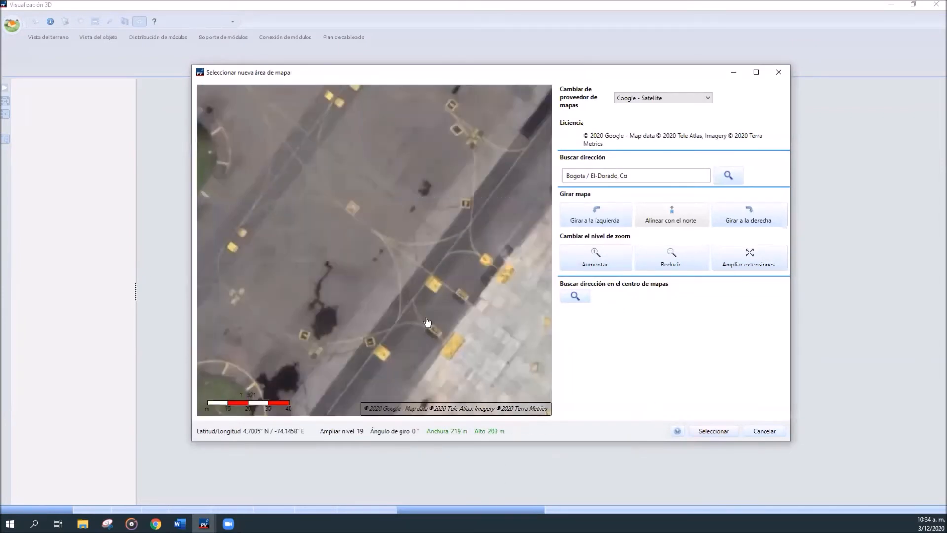
scroll(427, 321, "down", 1)
scroll(412, 331, "down", 1)
scroll(404, 269, "down", 1)
scroll(403, 269, "down", 1)
scroll(429, 350, "down", 1)
left_click_drag(402, 325, 427, 313)
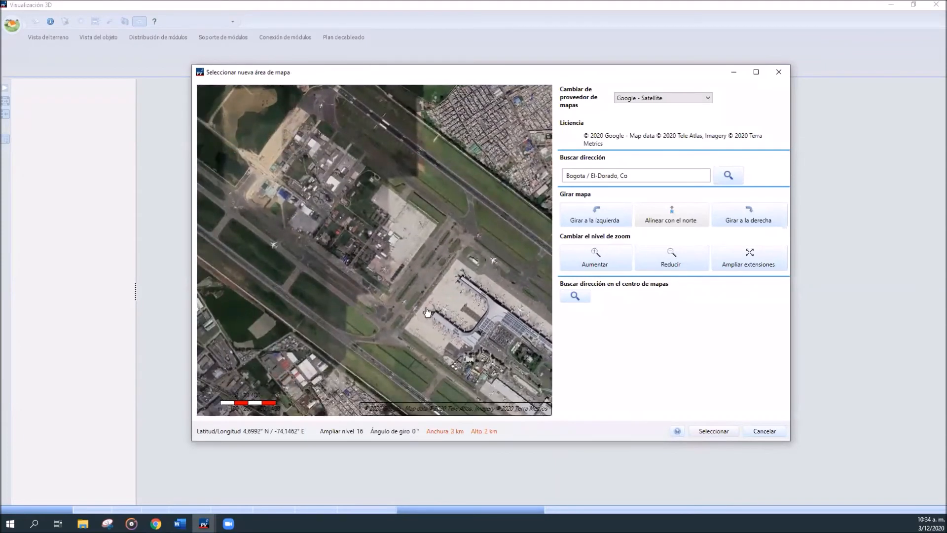
scroll(414, 325, "down", 1)
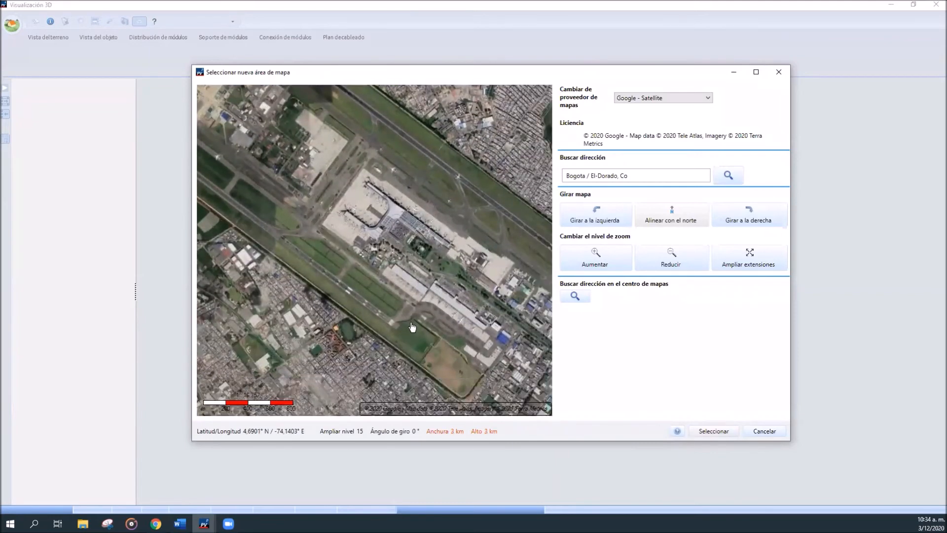
left_click_drag(412, 326, 387, 340)
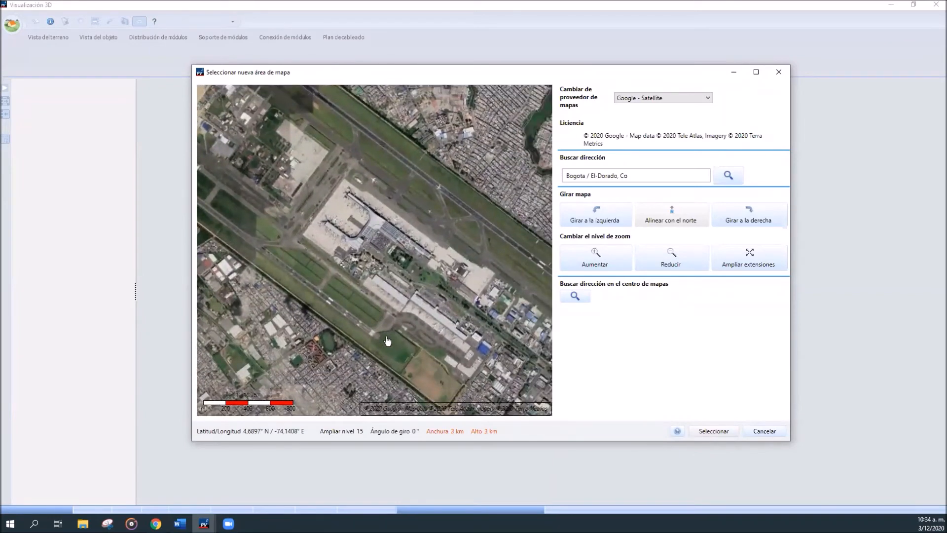
left_click_drag(250, 222, 319, 230)
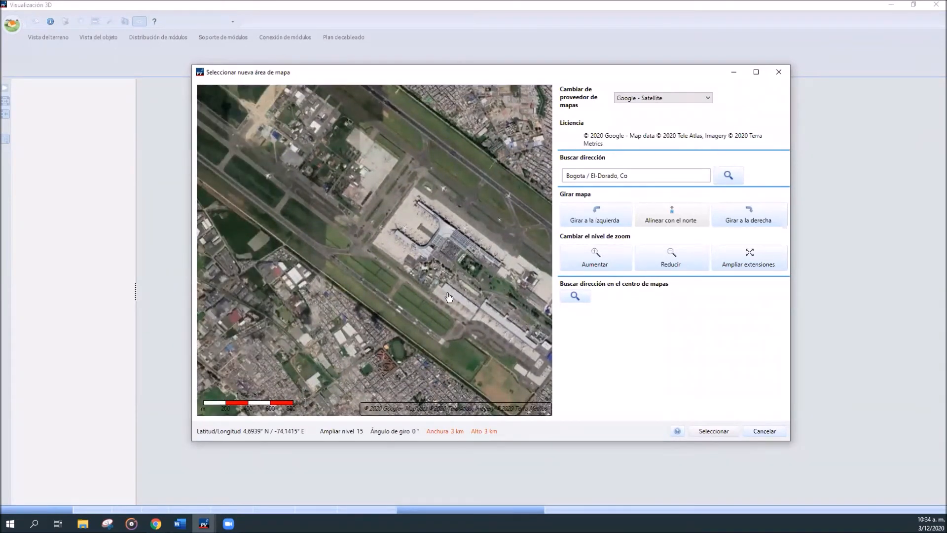
left_click_drag(418, 308, 366, 280)
left_click_drag(464, 377, 390, 317)
left_click_drag(384, 228, 473, 242)
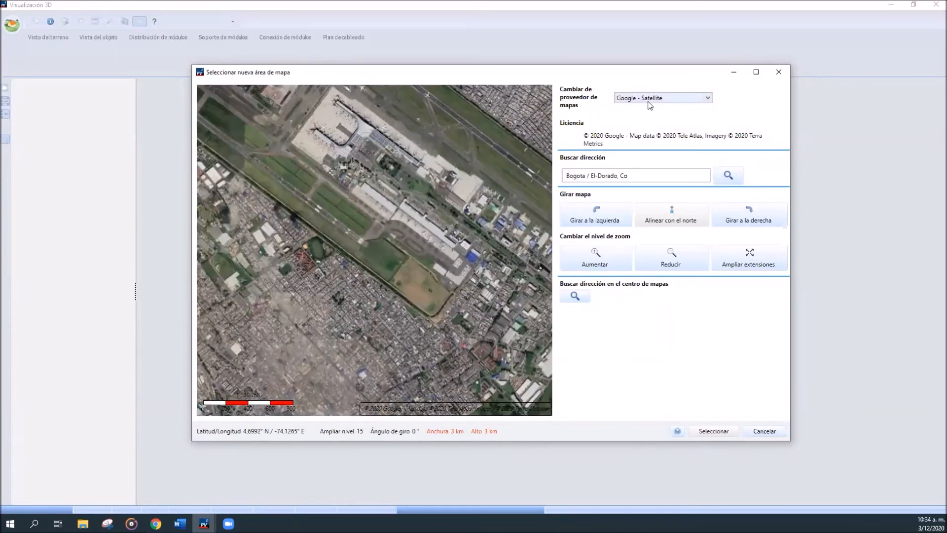
scroll(360, 170, "up", 1)
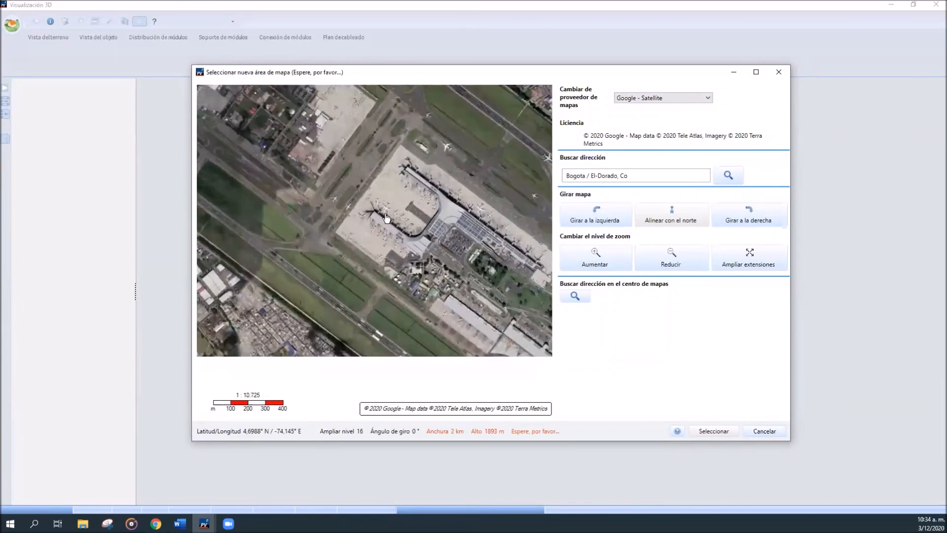
scroll(386, 218, "up", 3)
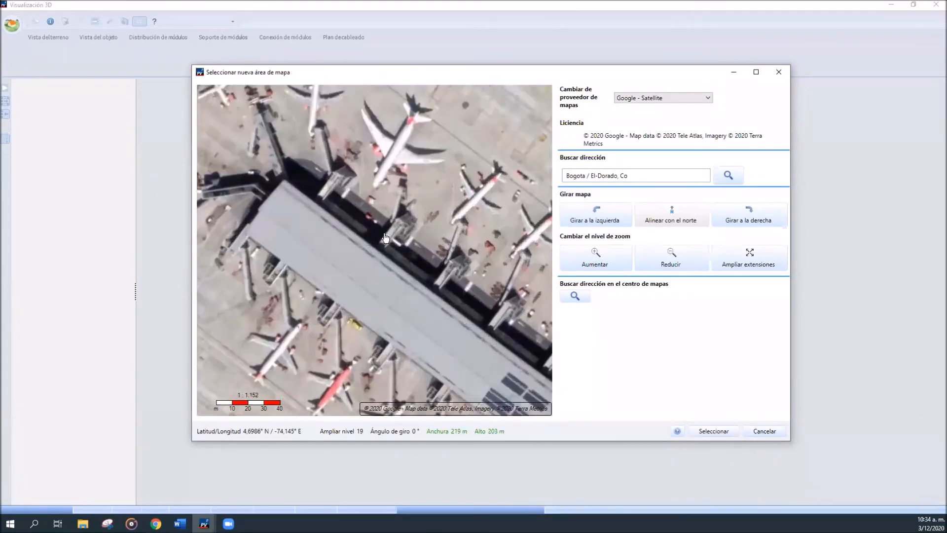
left_click_drag(423, 324, 414, 388)
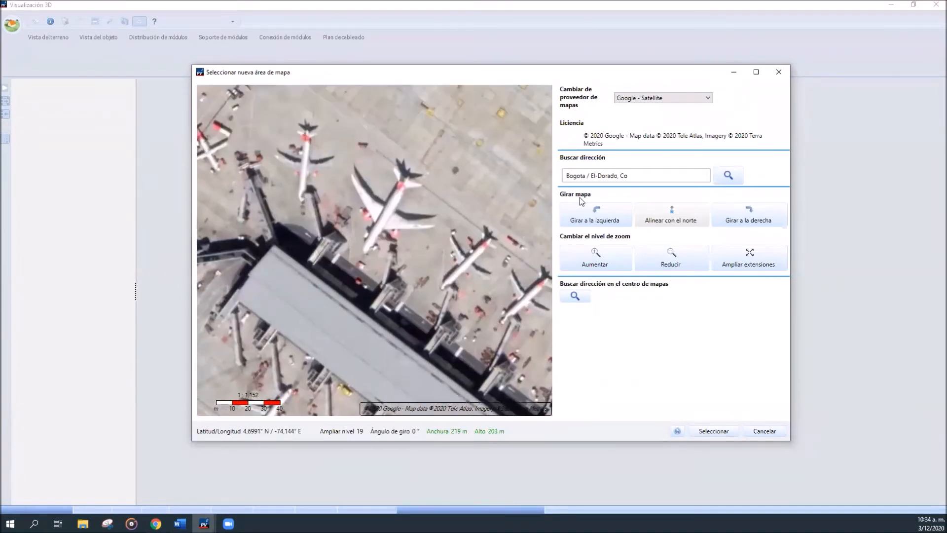
Step: Change the map provider to Bing - Satellite and view the airport terminal pier
left_click(641, 100)
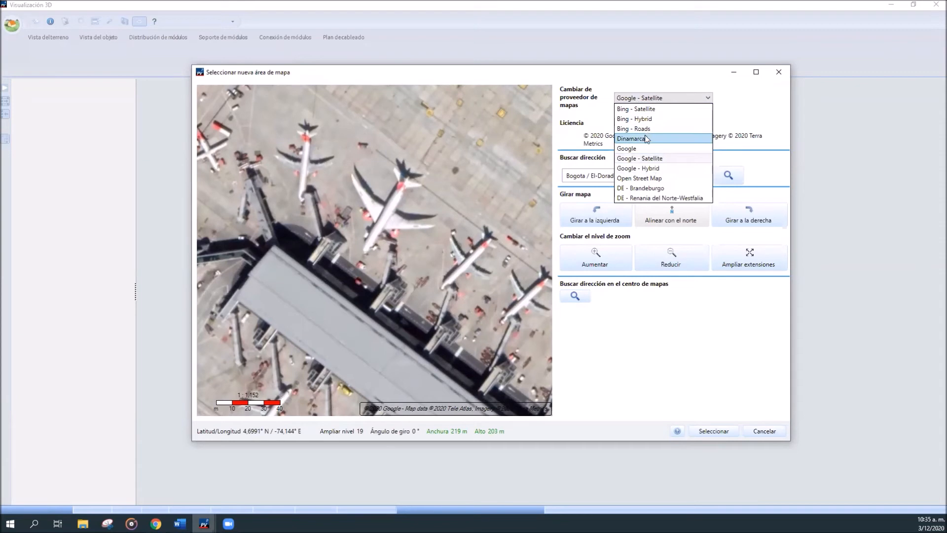
left_click(650, 109)
left_click_drag(404, 299, 439, 260)
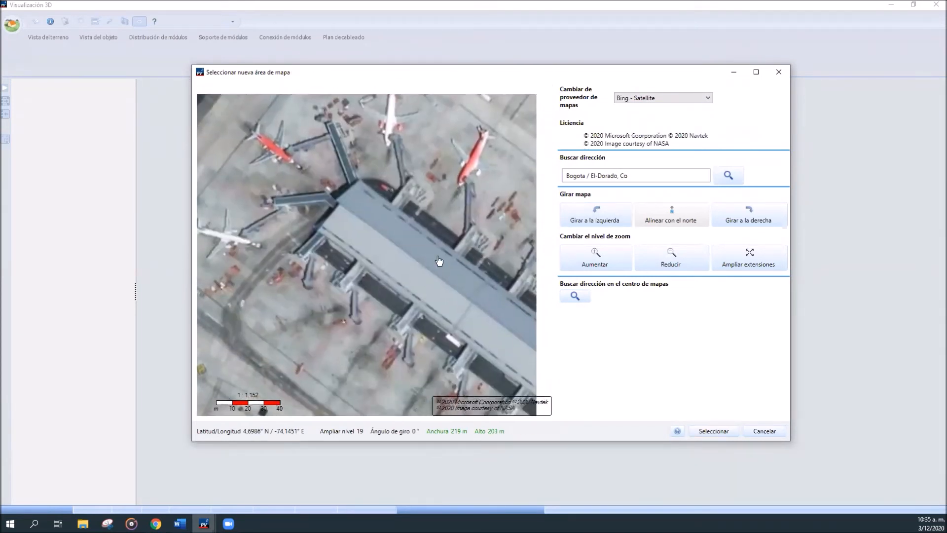
Step: Change the map provider to Open Street Map and view the airport and its surrounding streets
left_click(675, 99)
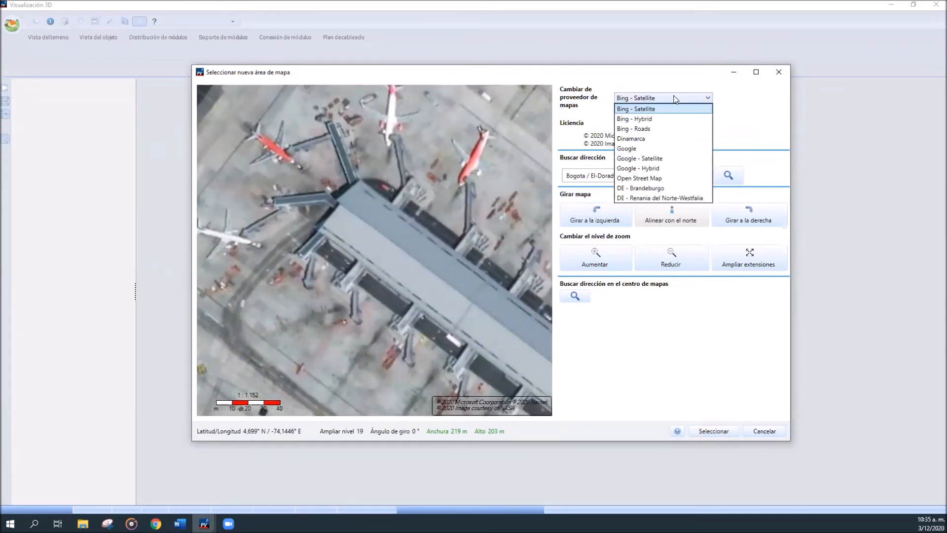
left_click(649, 176)
scroll(444, 265, "down", 1)
scroll(449, 268, "down", 1)
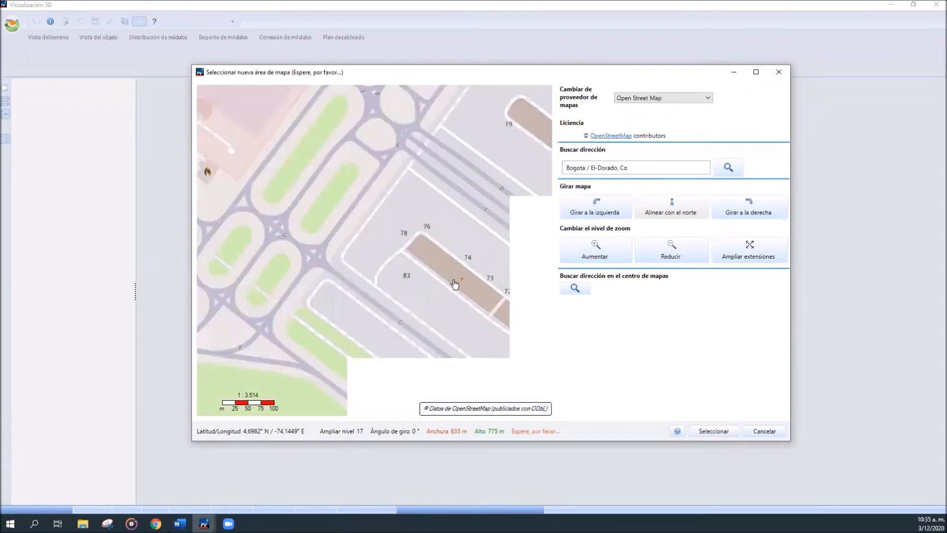
scroll(459, 296, "down", 1)
scroll(470, 307, "down", 1)
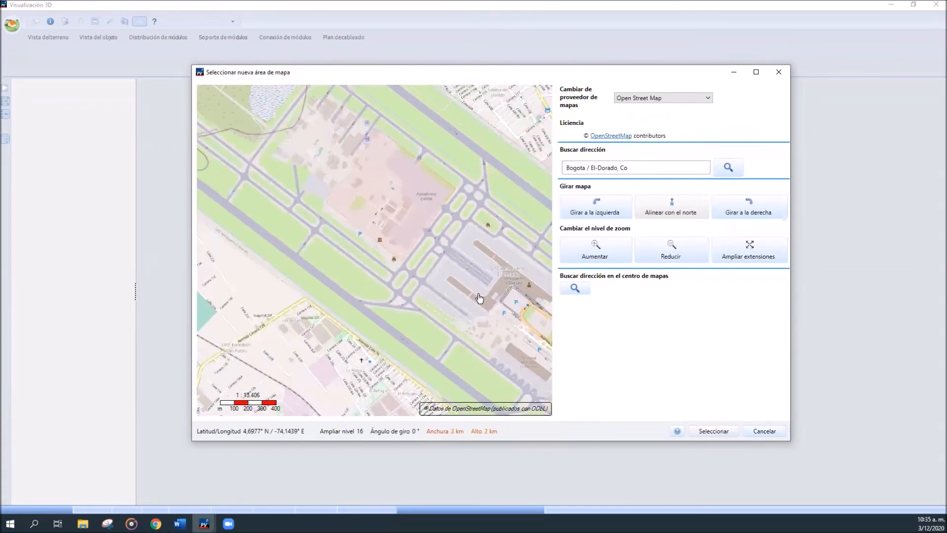
left_click_drag(431, 343, 404, 355)
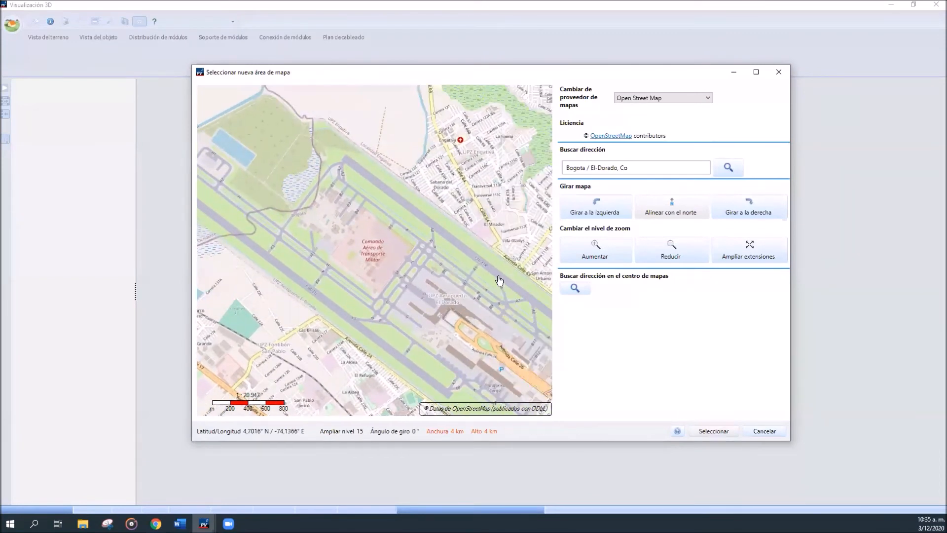
left_click_drag(466, 250, 454, 261)
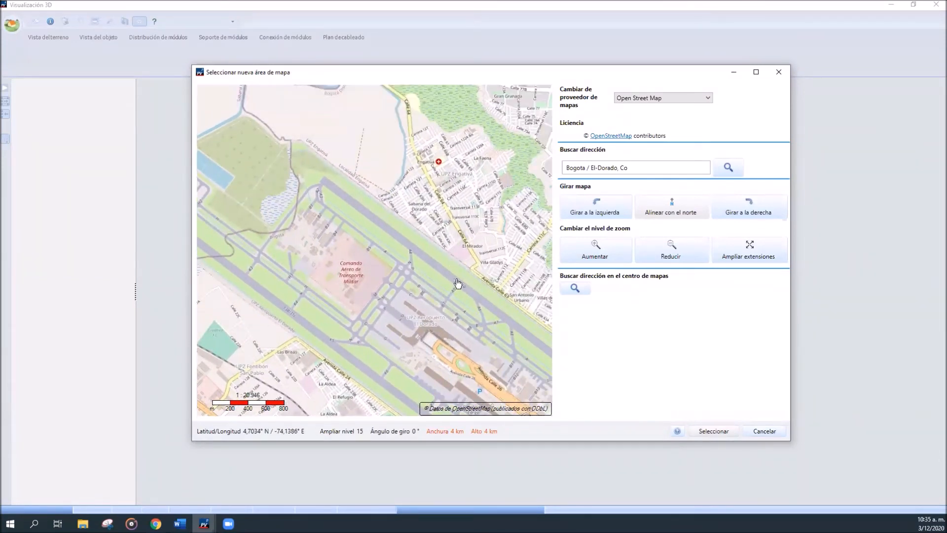
left_click_drag(480, 326, 456, 317)
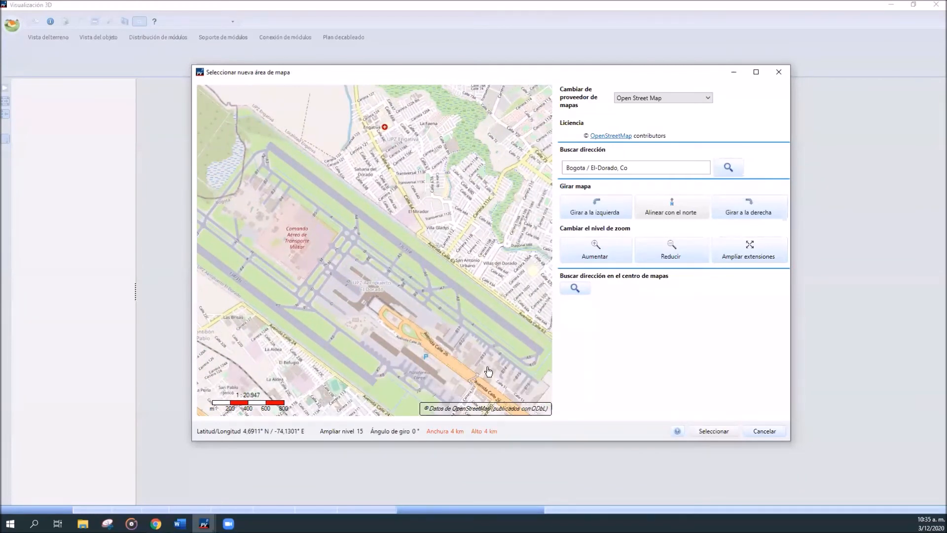
left_click_drag(488, 365, 485, 340)
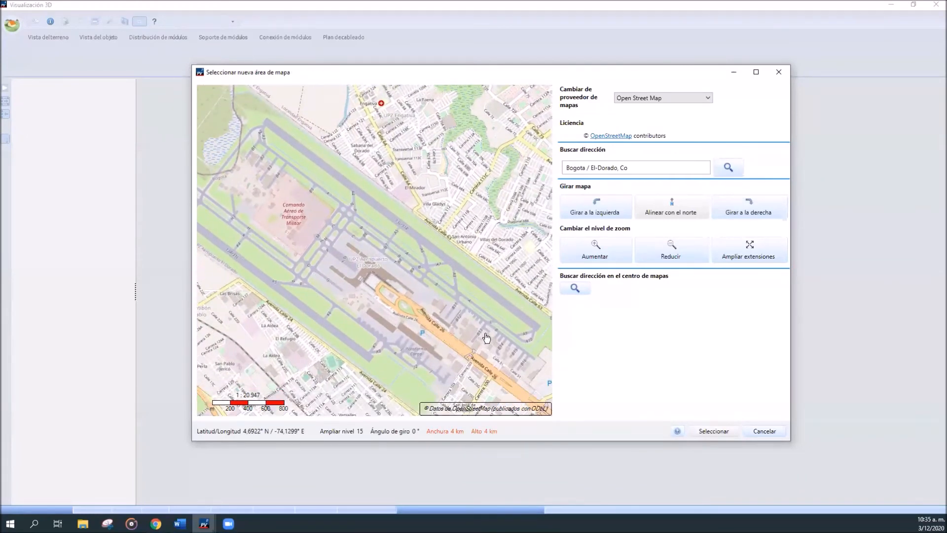
Step: Try the German map providers DE - Brandeburgo and DE - Renania del Norte-Westfalia and inspect their coverage
left_click(658, 101)
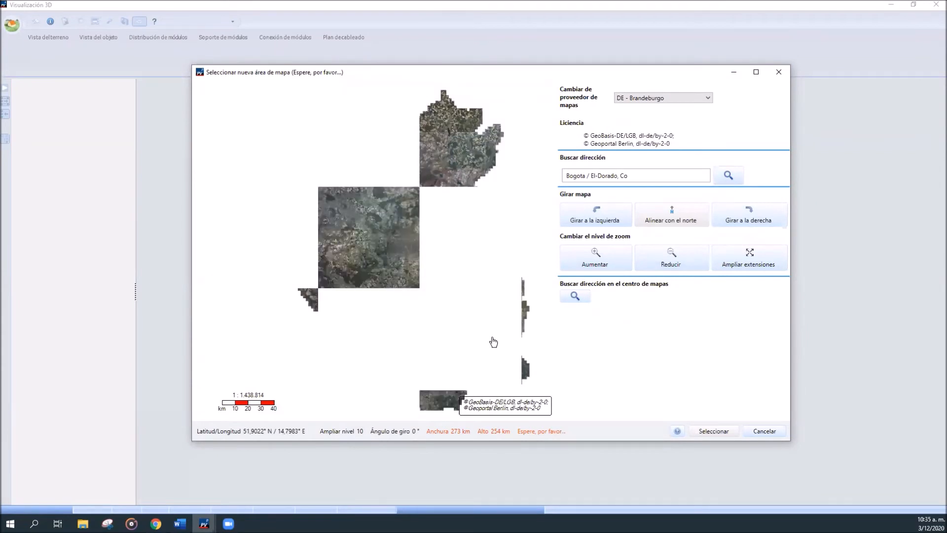
scroll(389, 263, "up", 6)
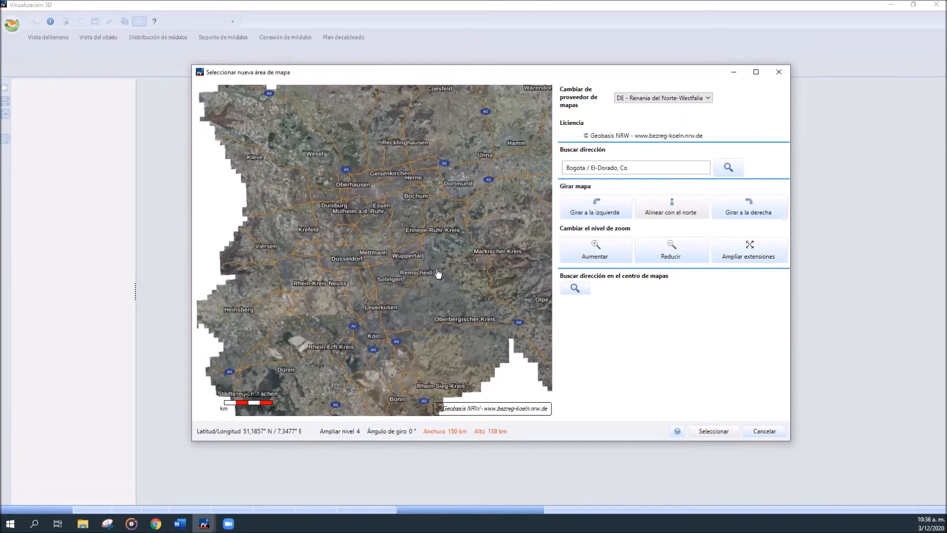
left_click_drag(476, 282, 443, 240)
left_click_drag(455, 294, 439, 275)
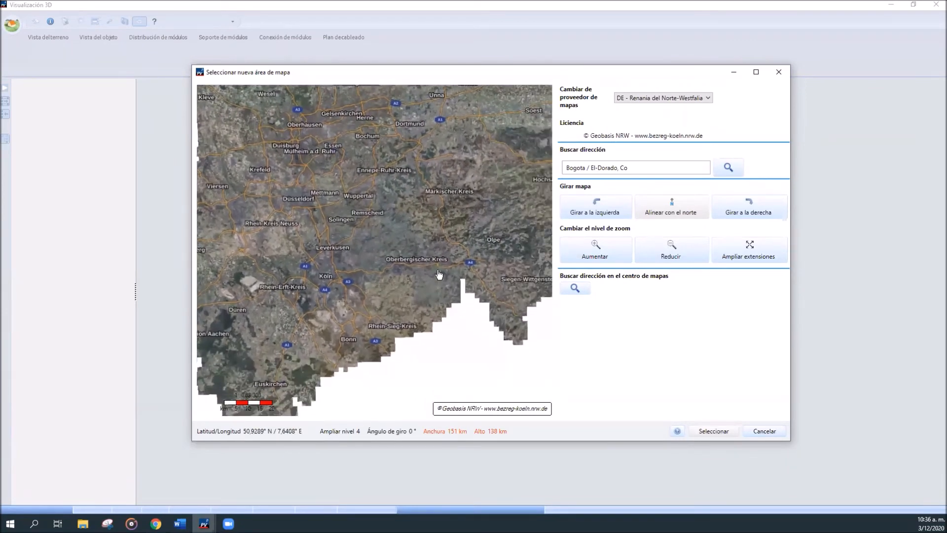
scroll(444, 320, "up", 1)
left_click_drag(337, 270, 467, 306)
scroll(444, 313, "up", 1)
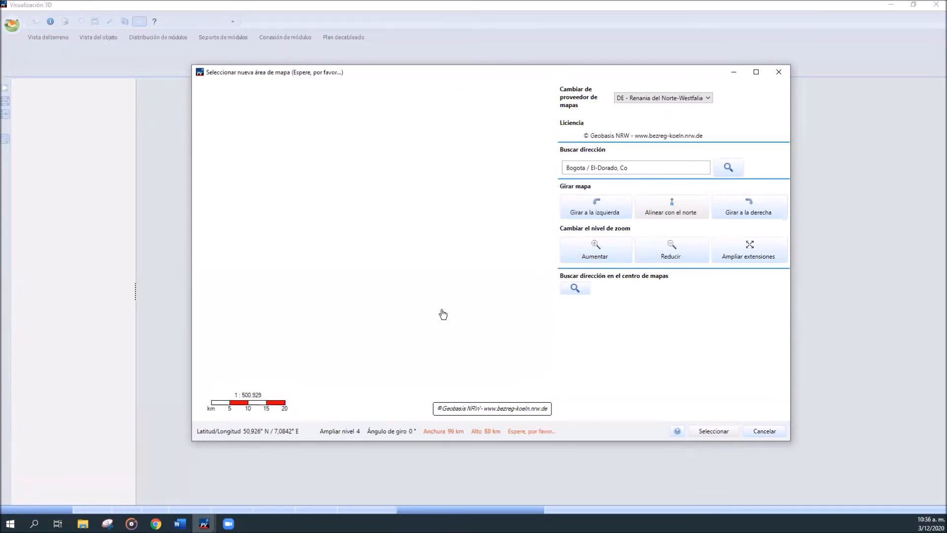
scroll(443, 313, "up", 1)
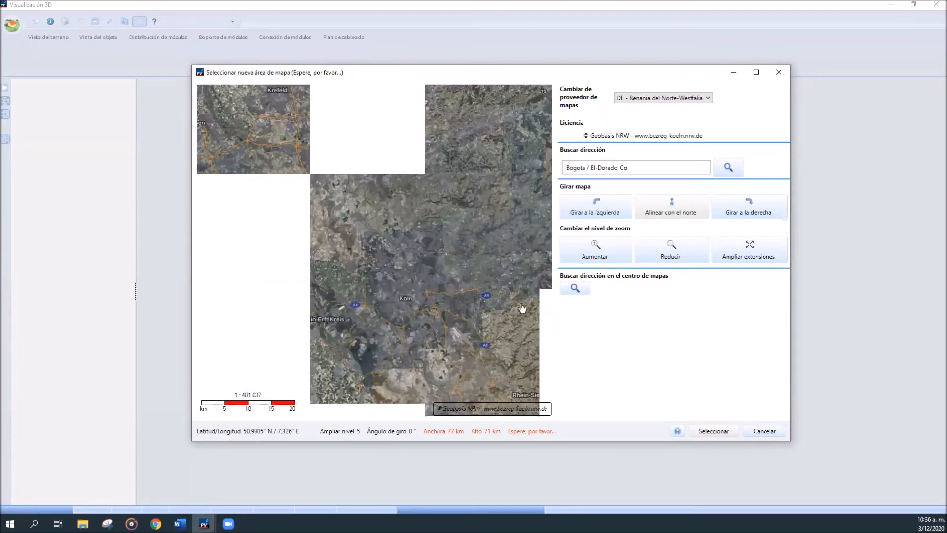
Step: Change the map provider to Dinamarca and inspect the area it covers
left_click(654, 98)
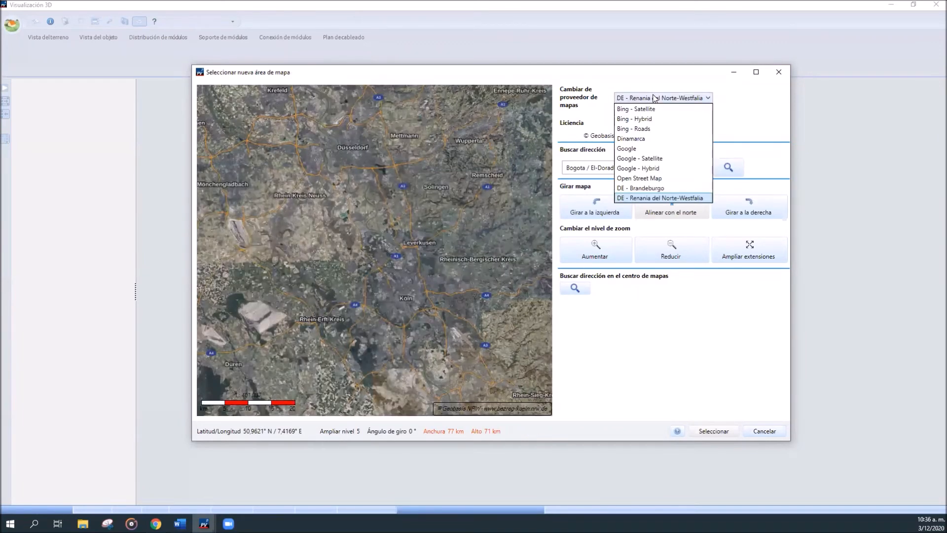
left_click(643, 140)
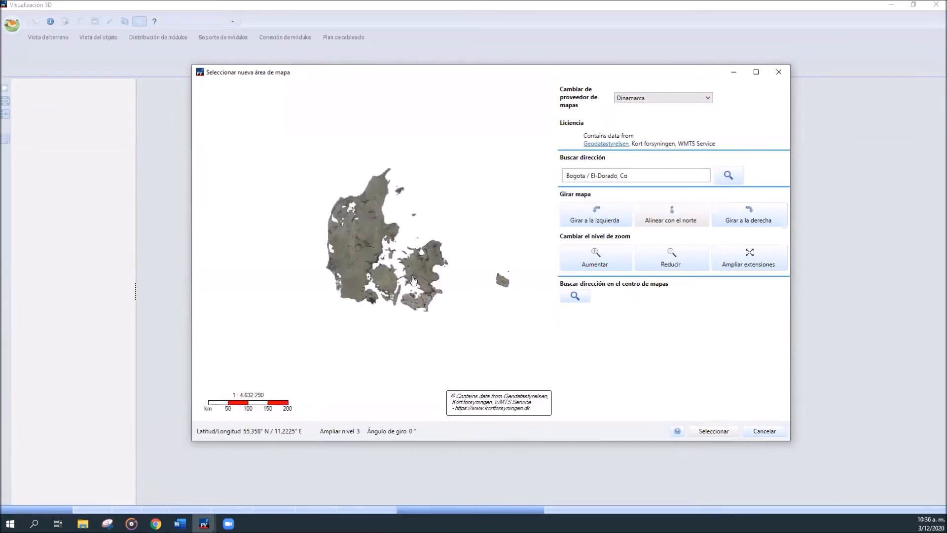
scroll(377, 239, "up", 2)
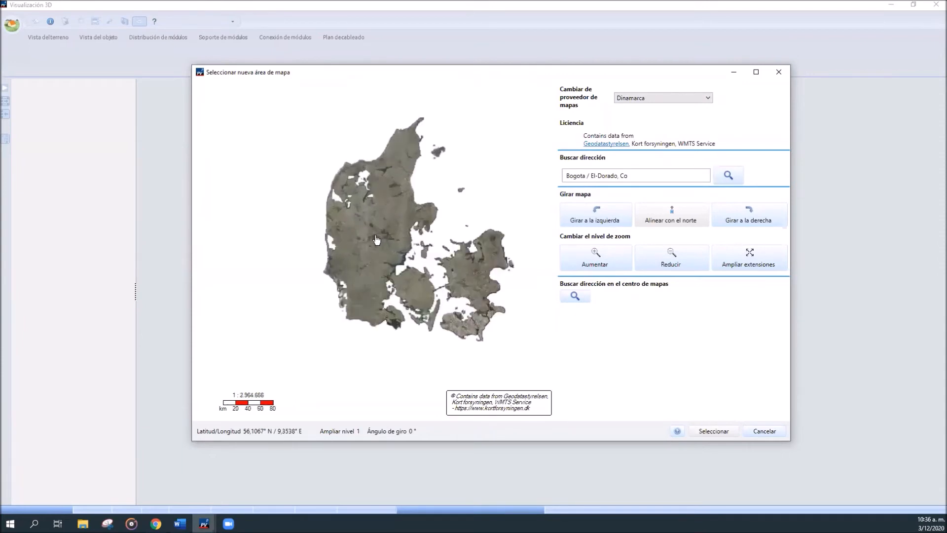
scroll(377, 240, "up", 1)
scroll(375, 244, "down", 1)
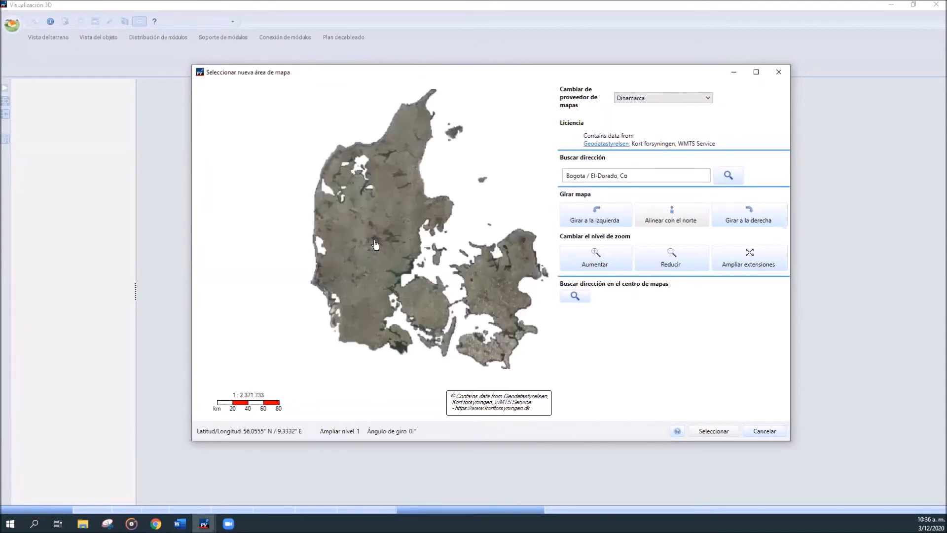
left_click_drag(431, 314, 419, 319)
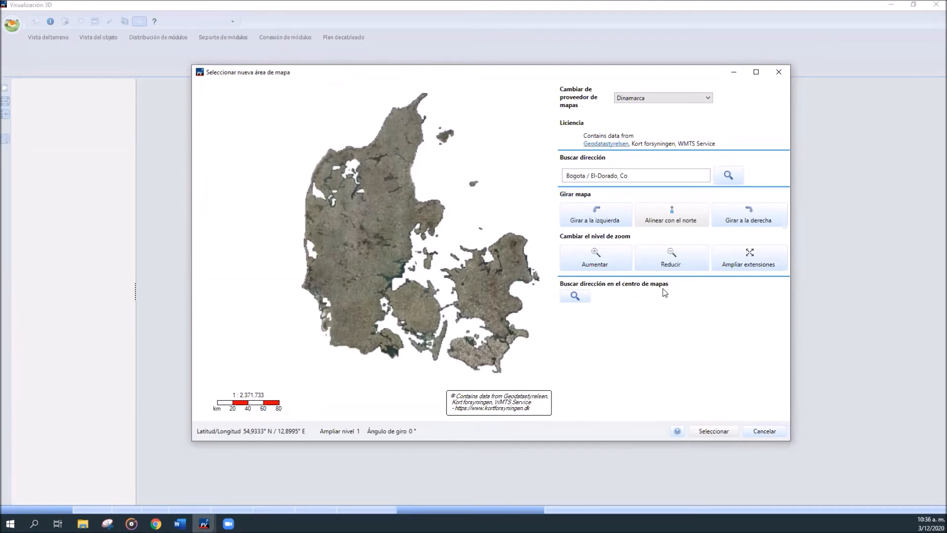
Step: Set the map provider back to Google - Satellite and bring the airport terminal pier at Bogota / El-Dorado into the map area
left_click(665, 98)
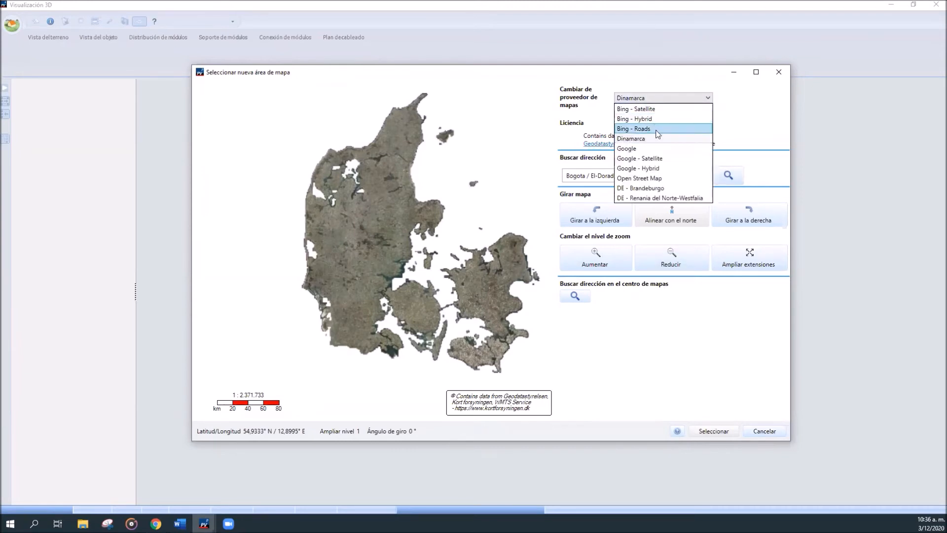
left_click(658, 159)
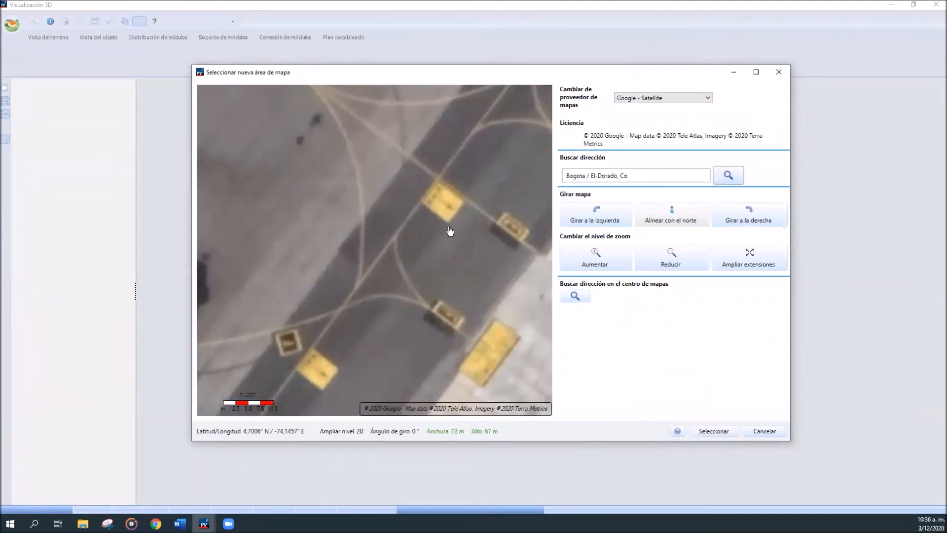
scroll(459, 244, "down", 2)
left_click_drag(477, 319, 447, 223)
left_click_drag(499, 343, 425, 271)
Step: Rotate the satellite map clockwise to a 65° turning angle and realign it with north
left_click(747, 221)
left_click(747, 224)
left_click(747, 223)
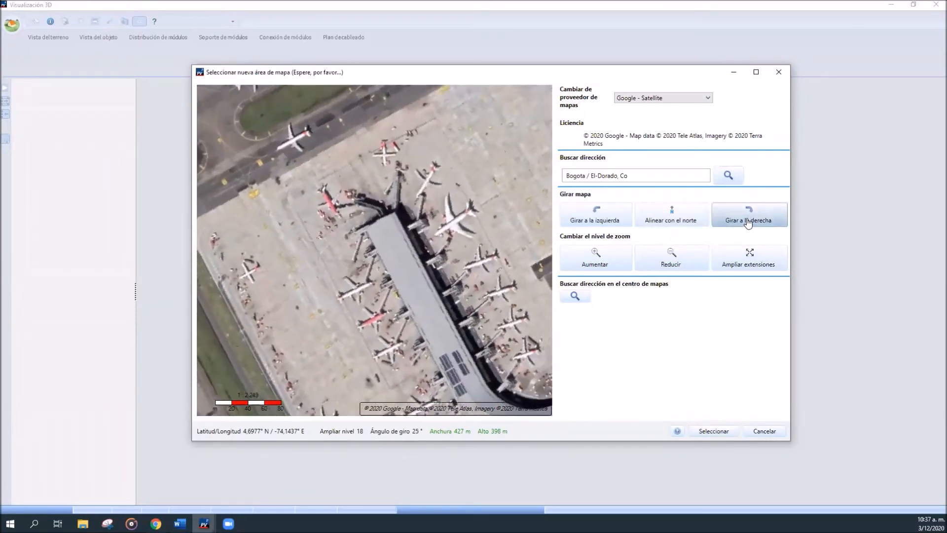
left_click(747, 224)
left_click(748, 224)
left_click(747, 223)
left_click(747, 224)
left_click(747, 224)
left_click(747, 223)
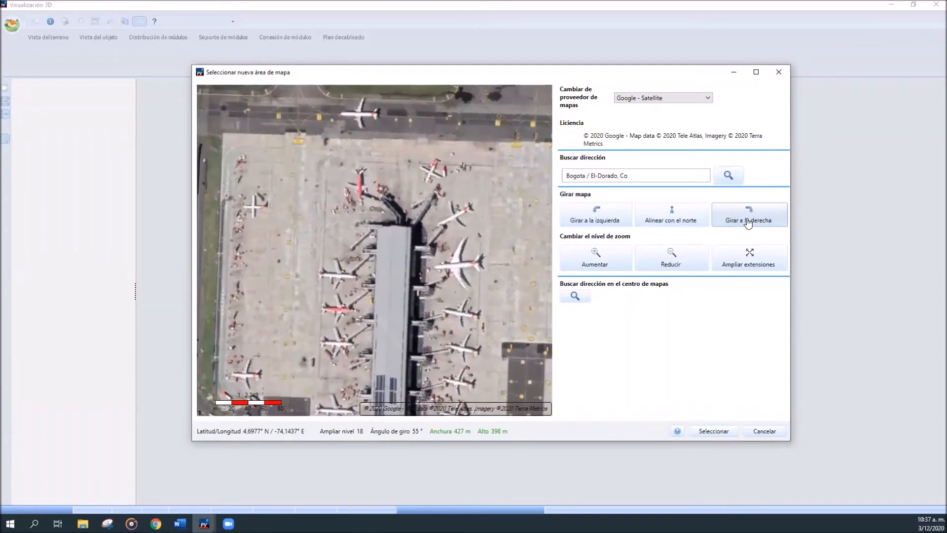
left_click(747, 222)
left_click(747, 222)
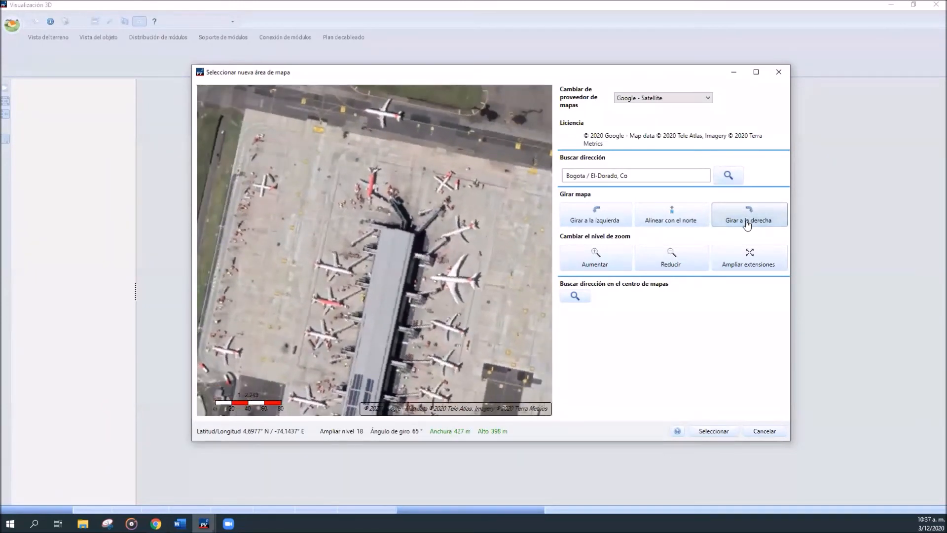
left_click(665, 223)
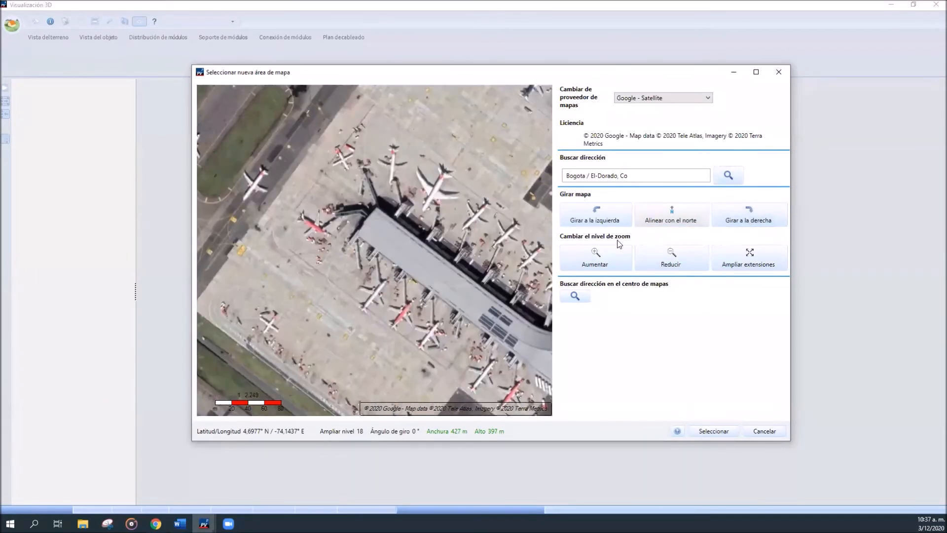
Step: Rotate the satellite map of the airport terminal clockwise to a 115° turning angle
left_click(755, 213)
left_click(756, 213)
left_click(756, 213)
left_click(757, 213)
left_click(756, 213)
left_click(756, 213)
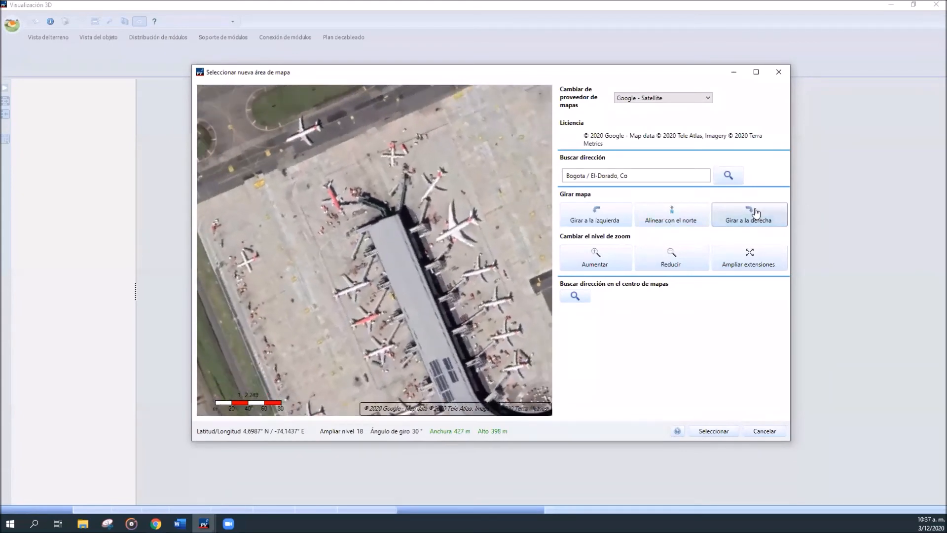
left_click(756, 213)
left_click(756, 213)
left_click(757, 213)
left_click(757, 213)
left_click(756, 213)
left_click(757, 213)
left_click(756, 213)
left_click(757, 213)
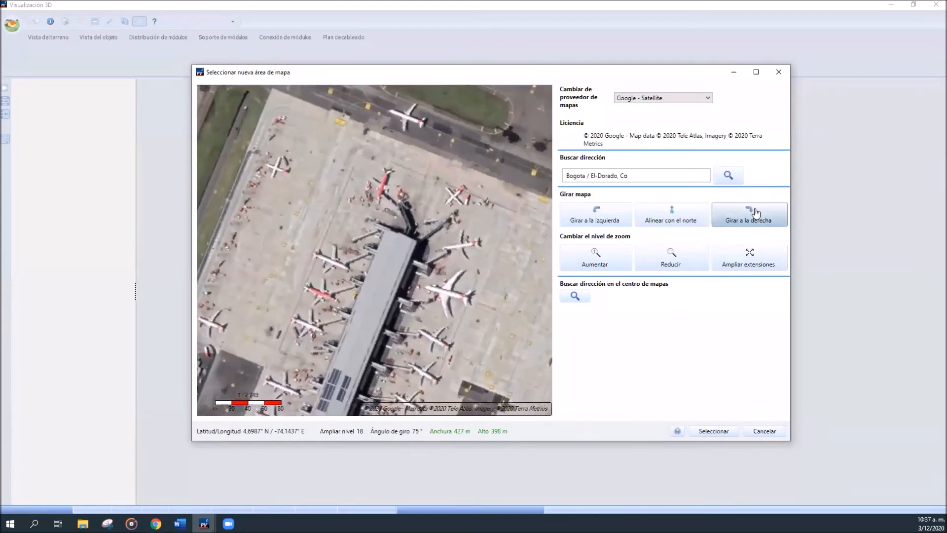
left_click(757, 213)
left_click(756, 213)
left_click(756, 213)
left_click(756, 213)
left_click(756, 213)
left_click(756, 213)
left_click(756, 213)
left_click(757, 213)
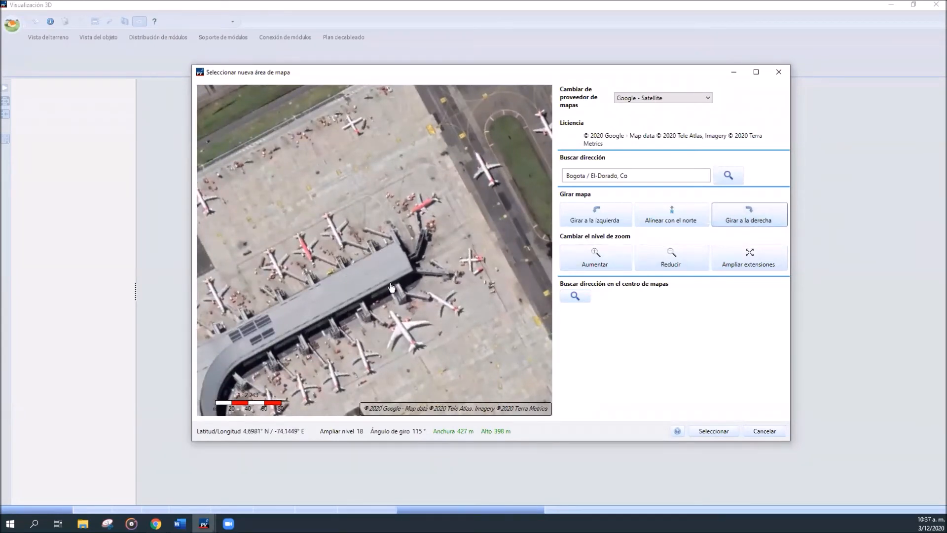
Step: Accept the rotated map section and start the new 3D system with it, inspecting the terminal pier on the terrain
left_click(722, 433)
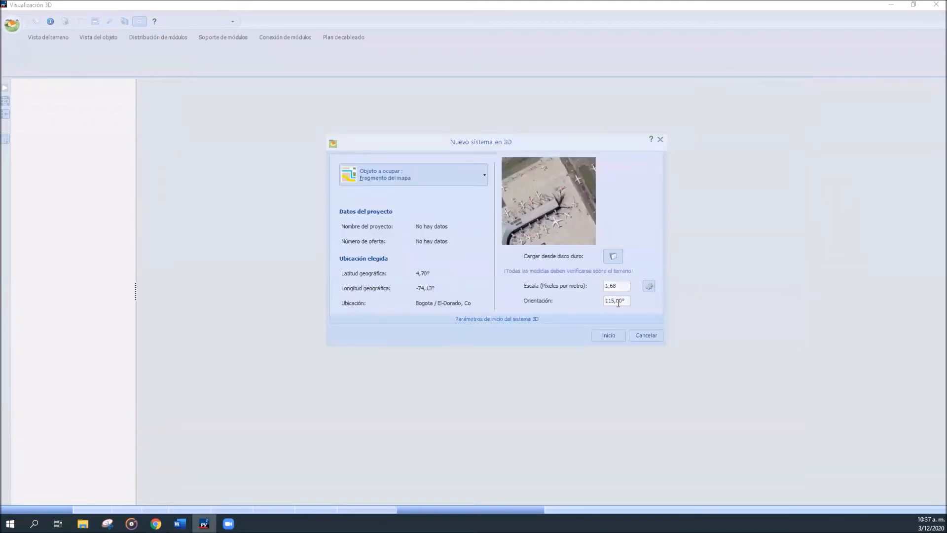
left_click(605, 337)
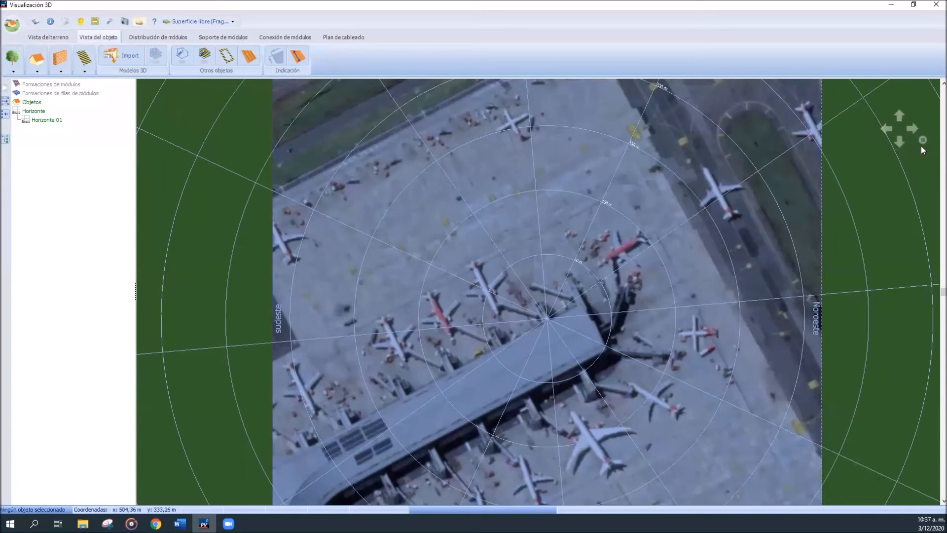
left_click_drag(661, 329, 688, 332)
left_click_drag(871, 252, 729, 270)
left_click_drag(861, 236, 859, 293)
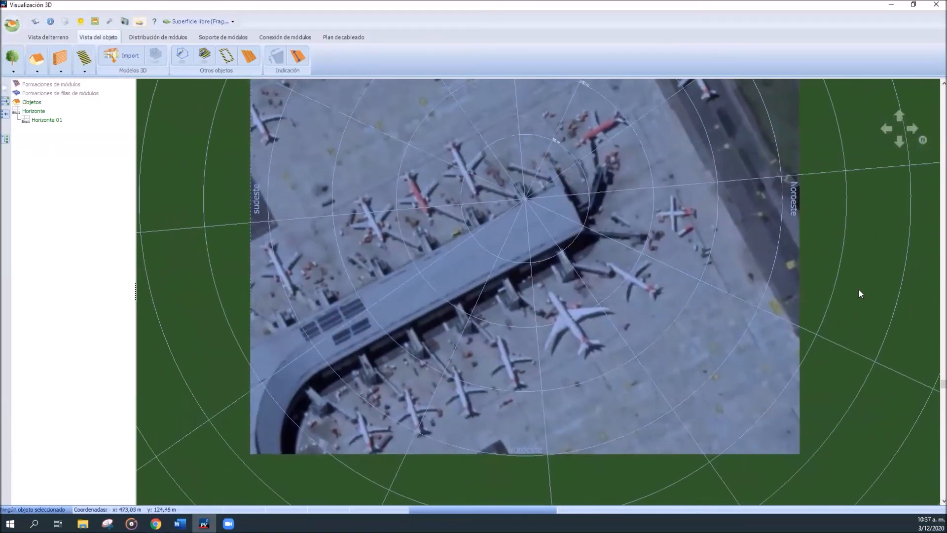
left_click_drag(761, 271, 735, 332)
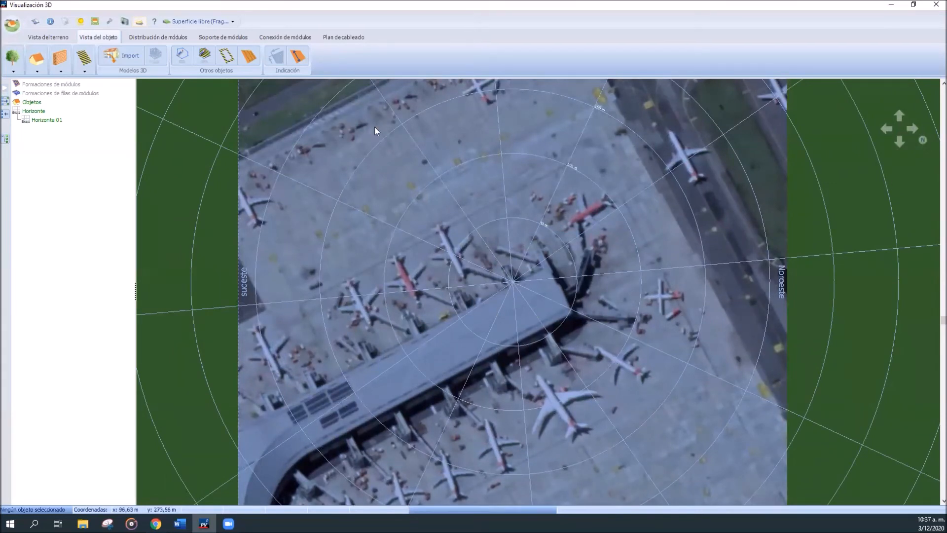
Step: Close the 3D visualization without applying its data to PV*SOL
left_click(11, 23)
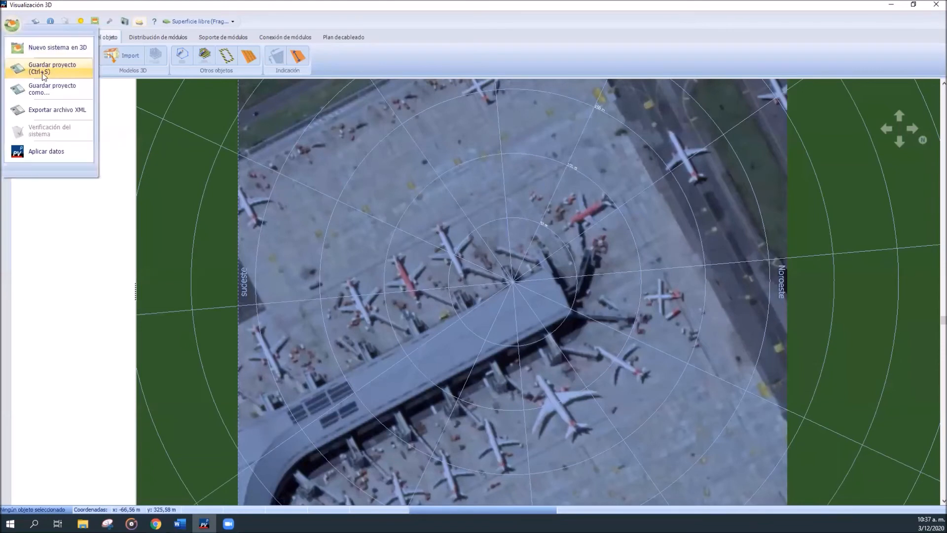
left_click(259, 241)
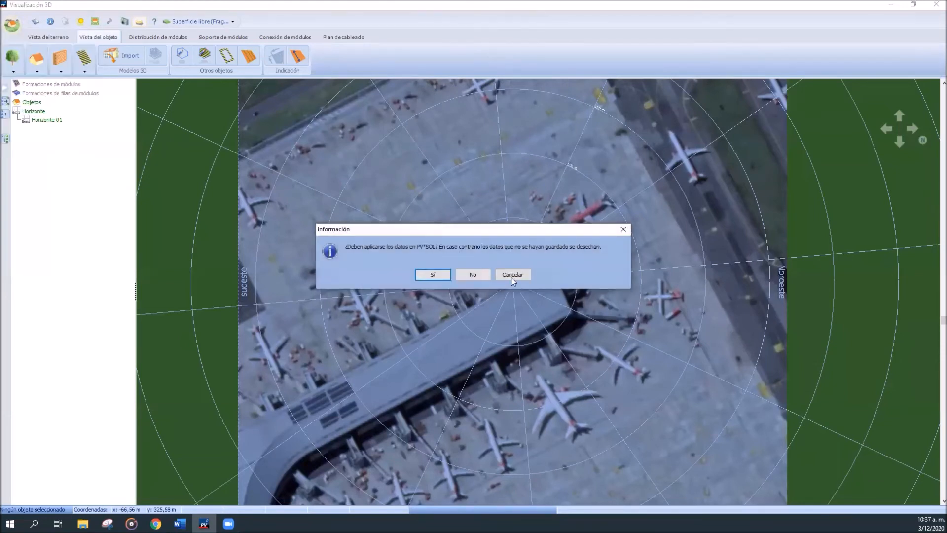
left_click(475, 276)
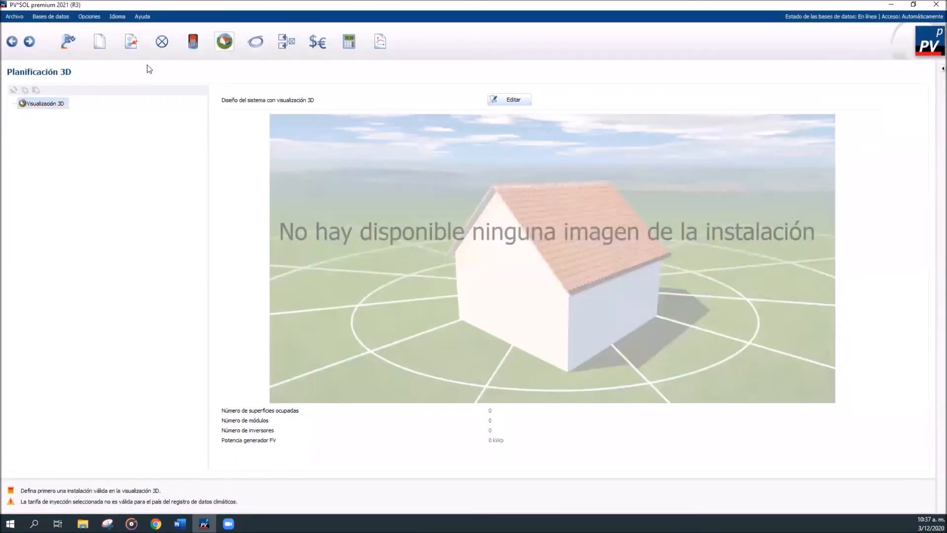
Step: Set the installation type to Sistema fotovoltaico conectado a la red con electrodomésticos y elemento de calefacción and disable 3D planning
left_click(132, 44)
left_click(110, 101)
left_click(99, 129)
left_click(62, 229)
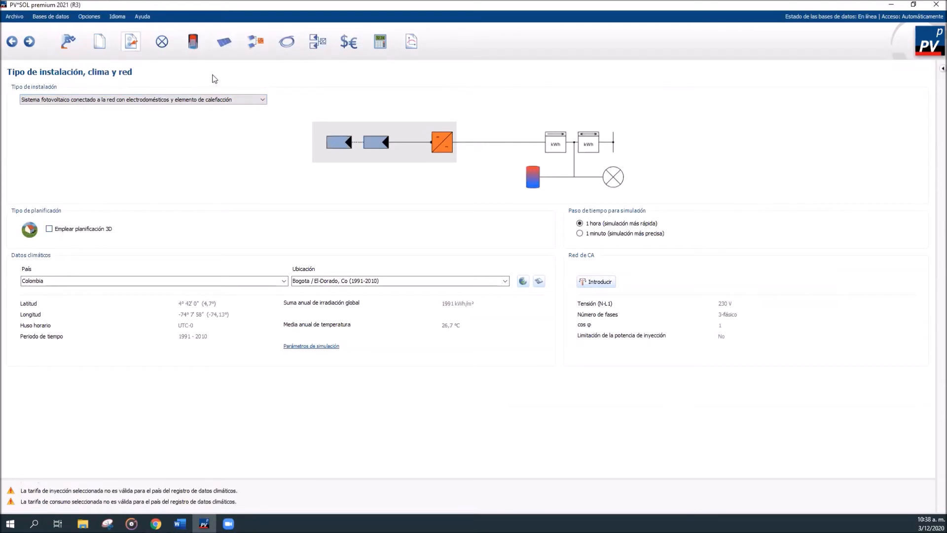
Step: Review the manufacturer and module selection for Superficie fotovoltaica 1, and its inverter connection
left_click(226, 45)
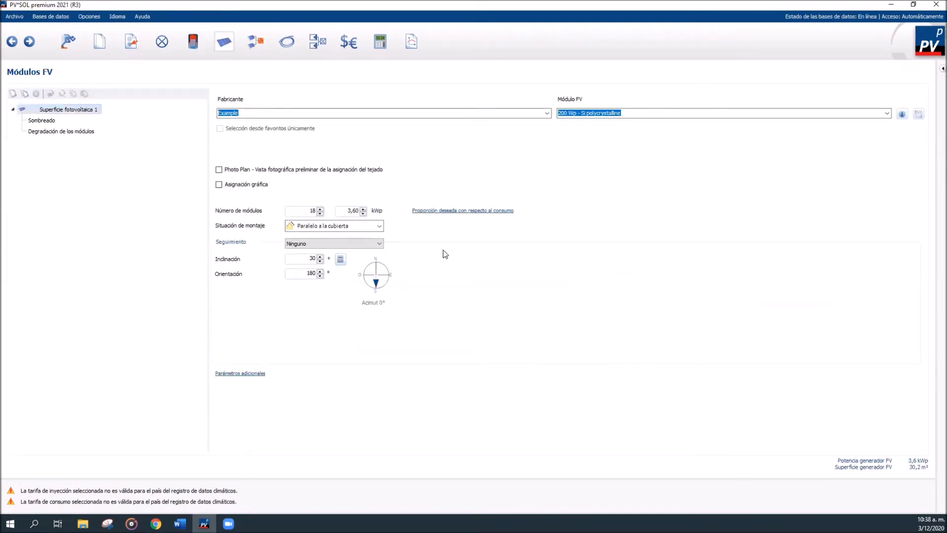
left_click(635, 113)
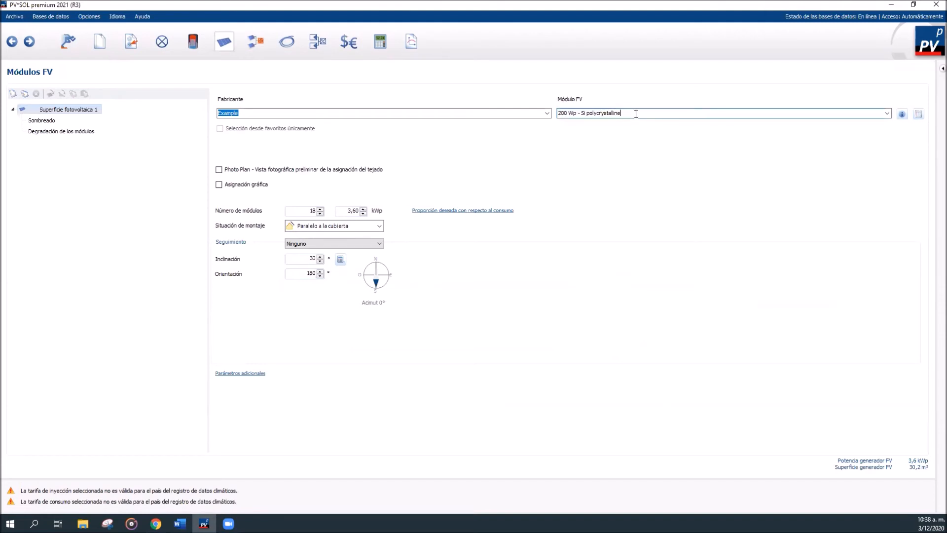
left_click(270, 113)
left_click_drag(252, 114, 101, 160)
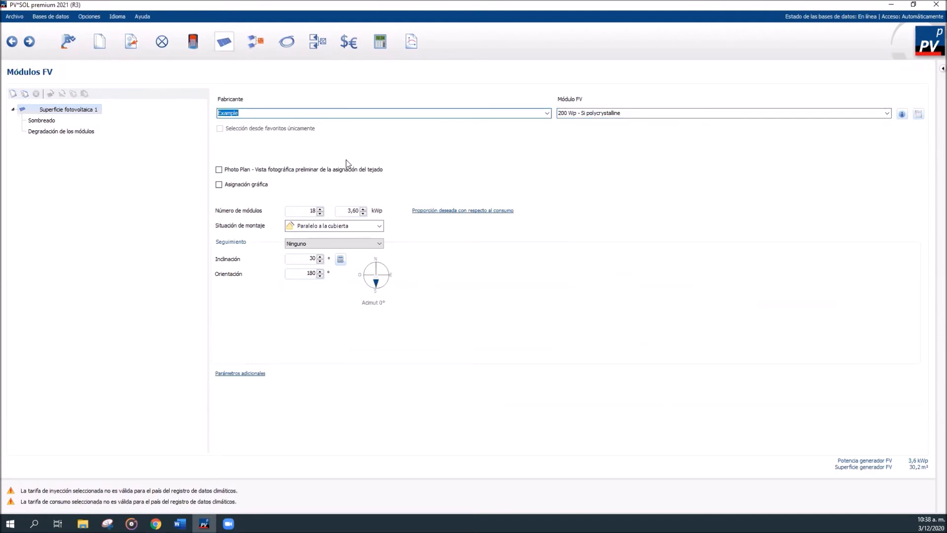
left_click(349, 116)
left_click(253, 46)
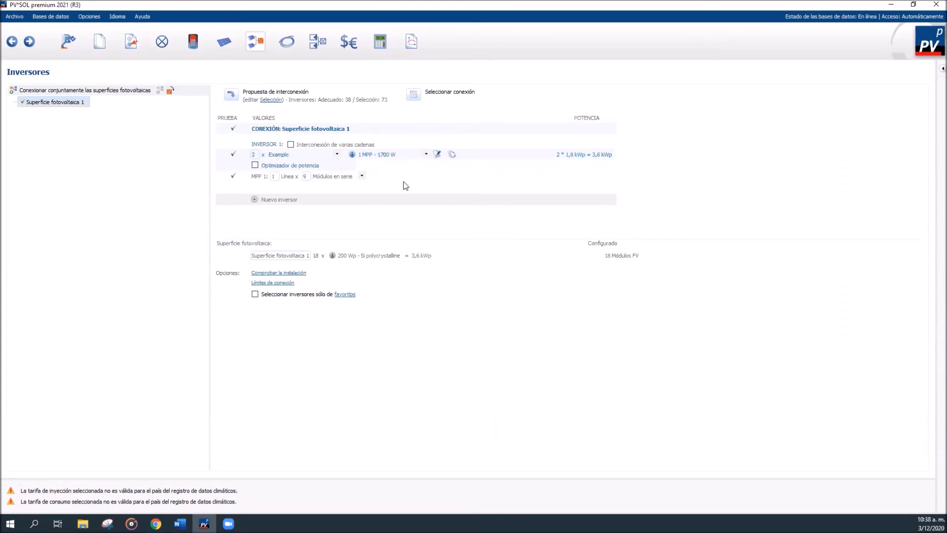
left_click(305, 177)
Step: Add the circuit symbols Dos conductores and Conexión a tierra to the string conductors of MPP tracker 1 in the cable plan
left_click(287, 43)
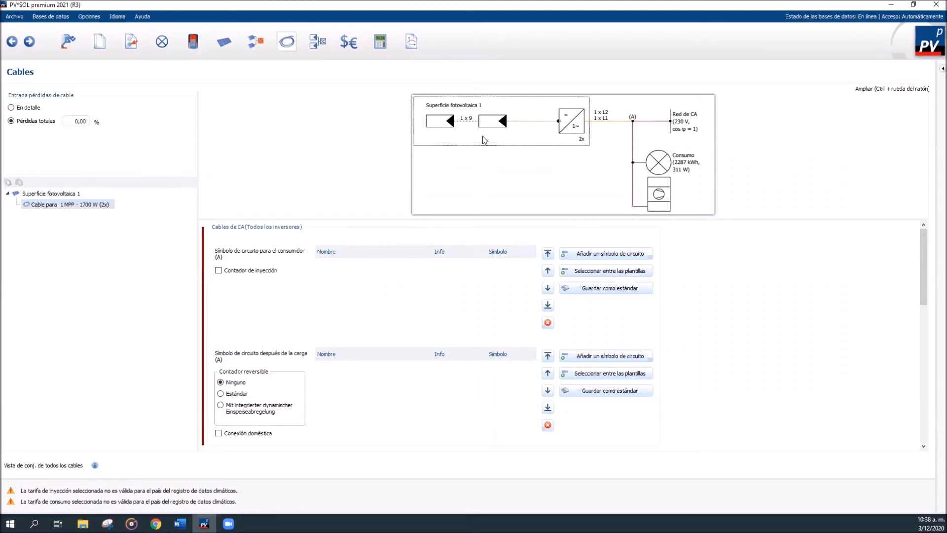
scroll(416, 284, "down", 8)
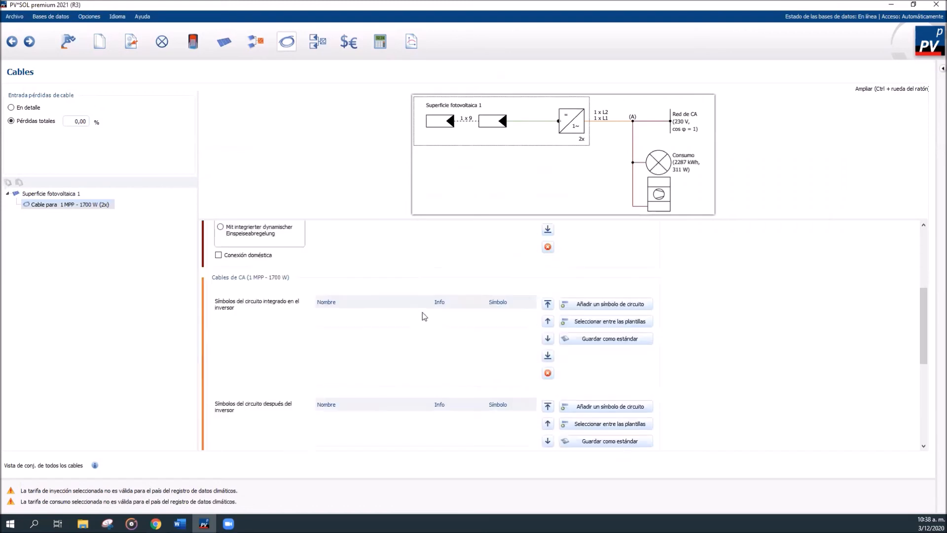
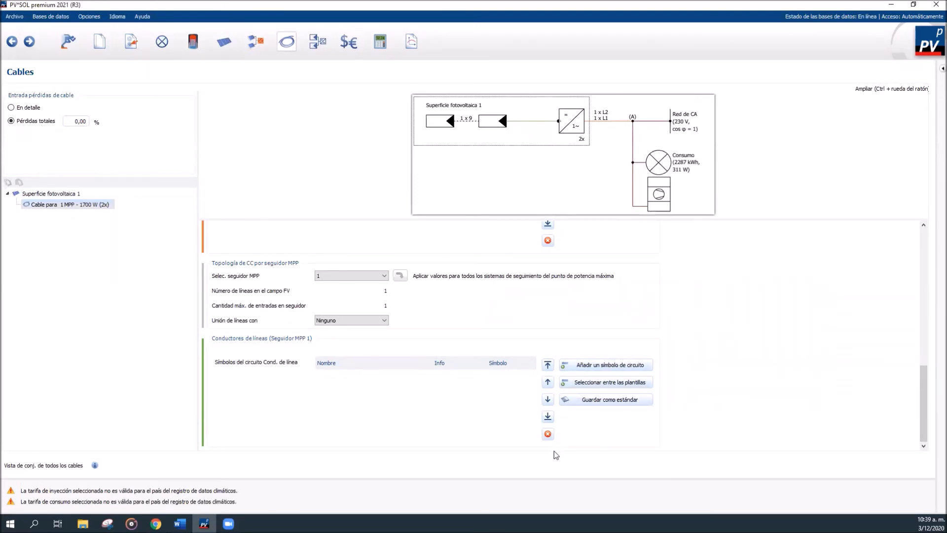
left_click(590, 365)
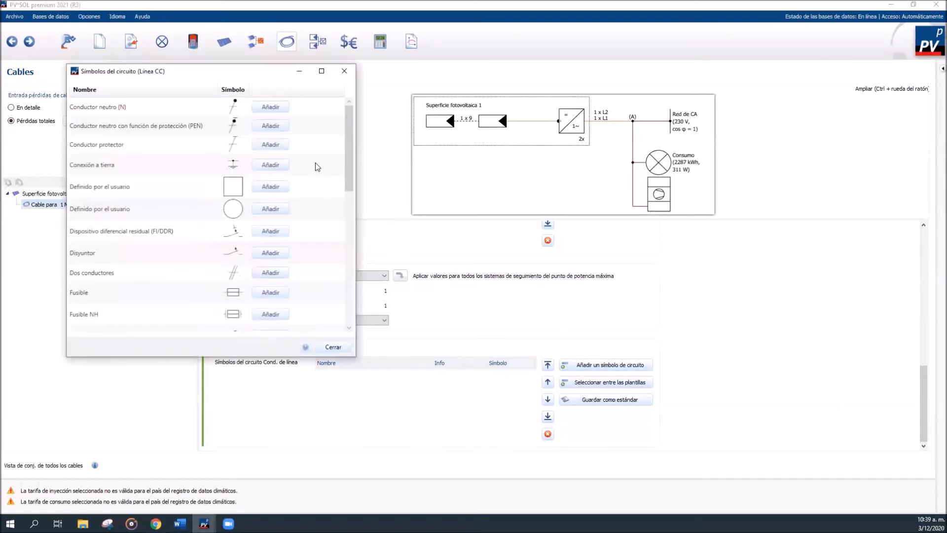
left_click_drag(348, 158, 353, 192)
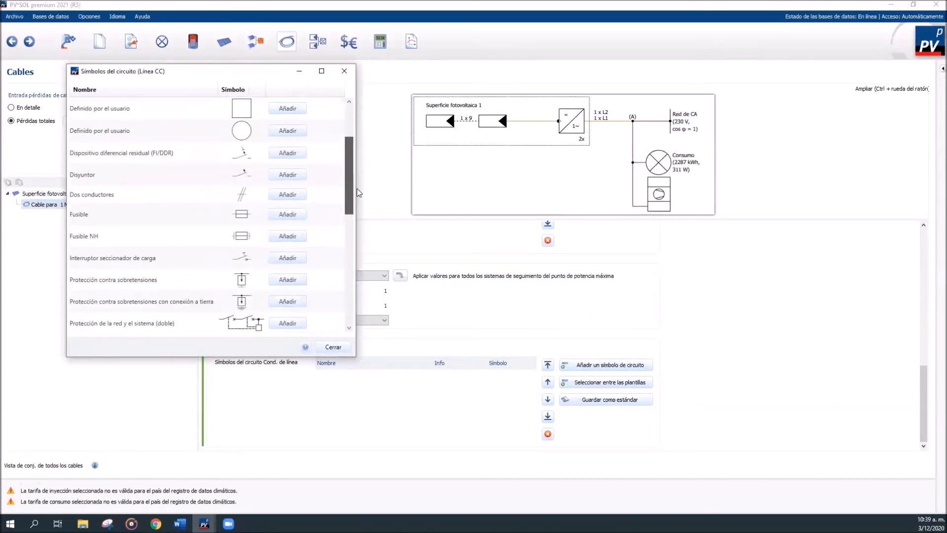
left_click(287, 194)
left_click_drag(345, 185, 349, 155)
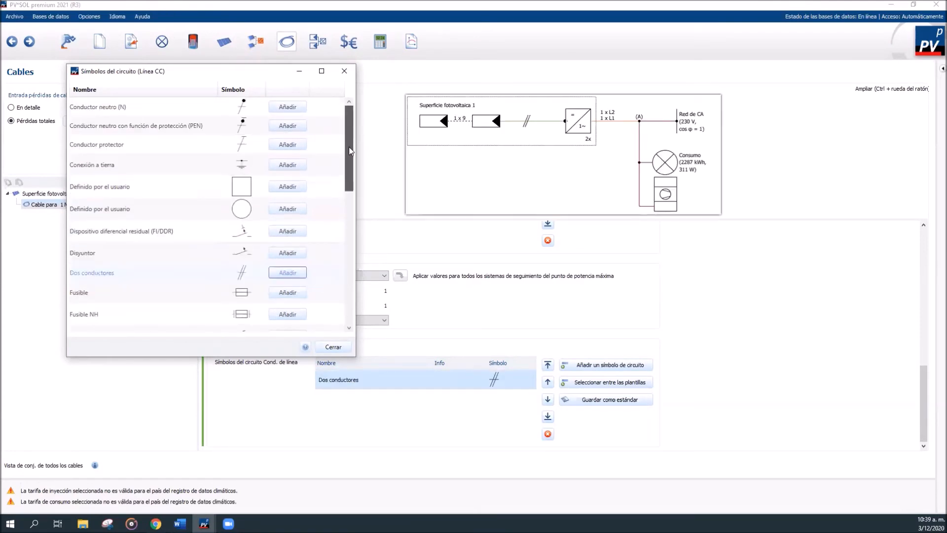
left_click(288, 165)
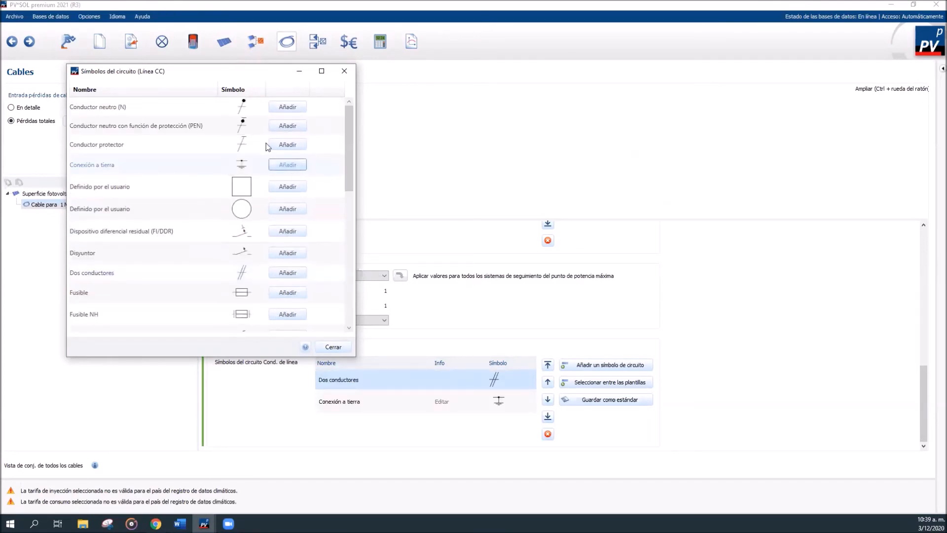
Step: Add the circuit symbols Fusible and Interruptor seccionador de carga to the MPP 1 string conductors and finish adding symbols
scroll(291, 249, "down", 5)
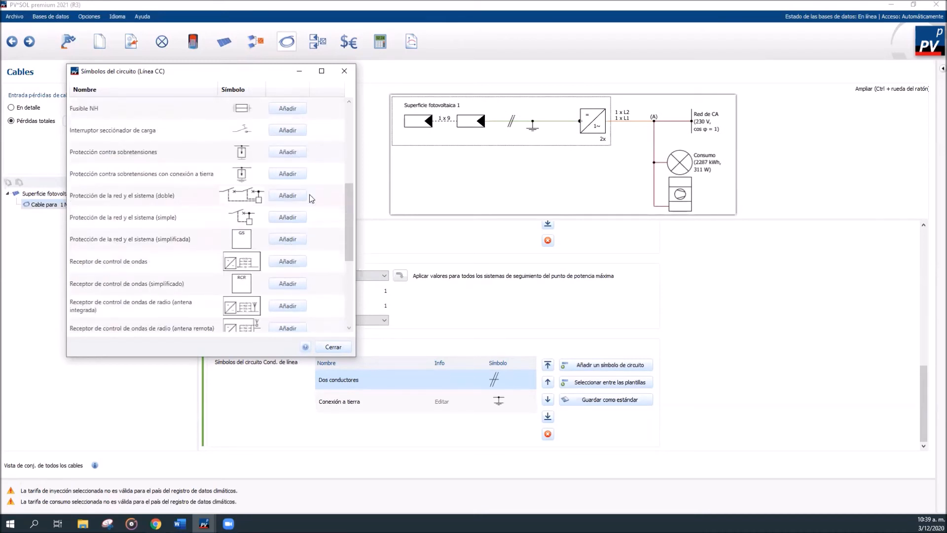
scroll(291, 148, "up", 2)
left_click(287, 192)
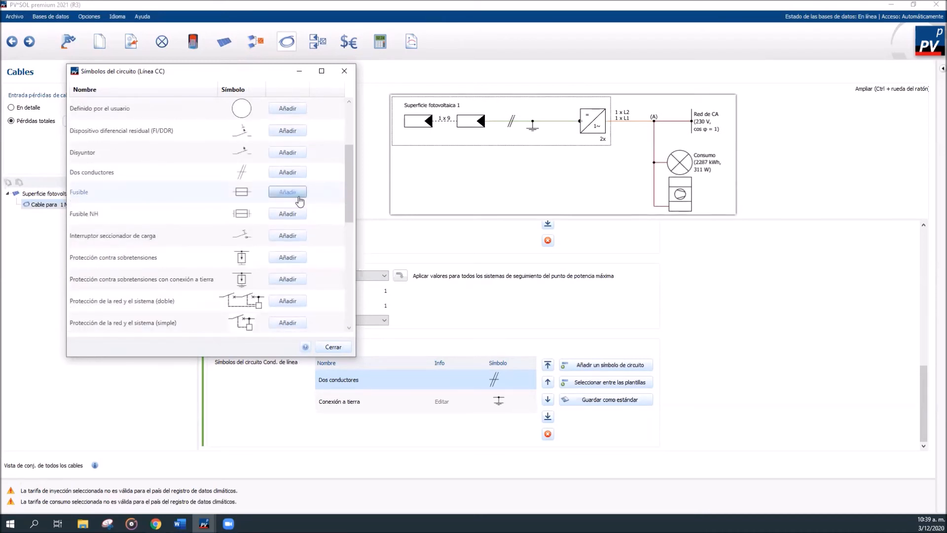
left_click(291, 236)
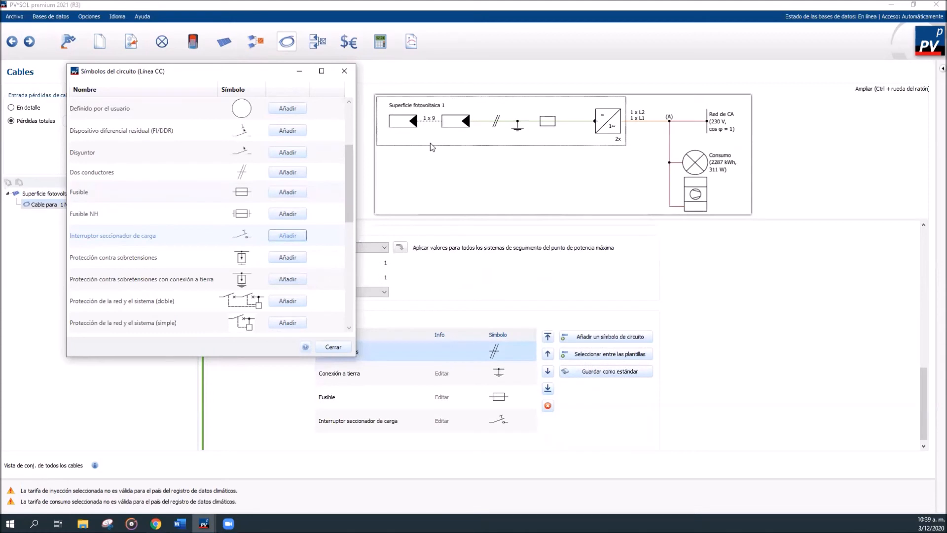
key("Escape")
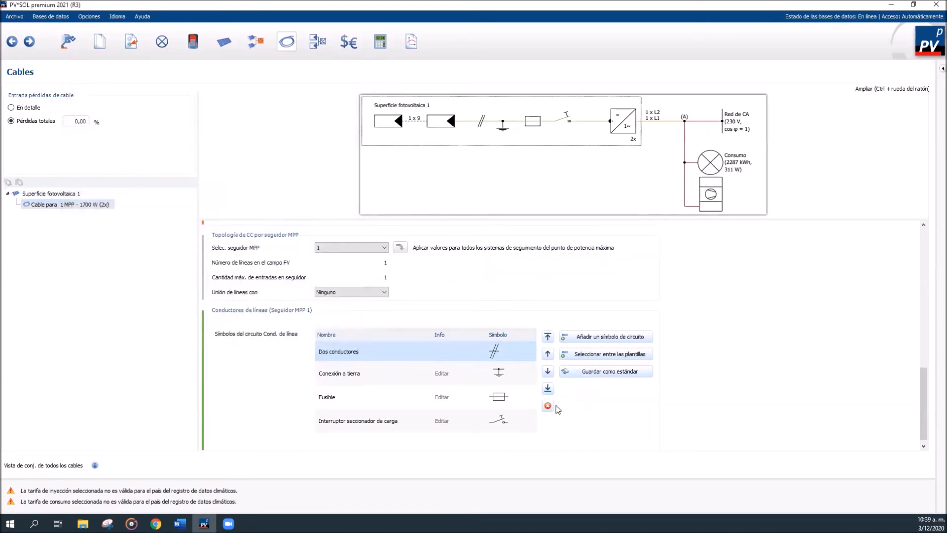
Step: Give the Conexión a tierra symbol the info text "Estructuras" and place it above Dos conductores in the symbol list
left_click(499, 374)
left_click(548, 354)
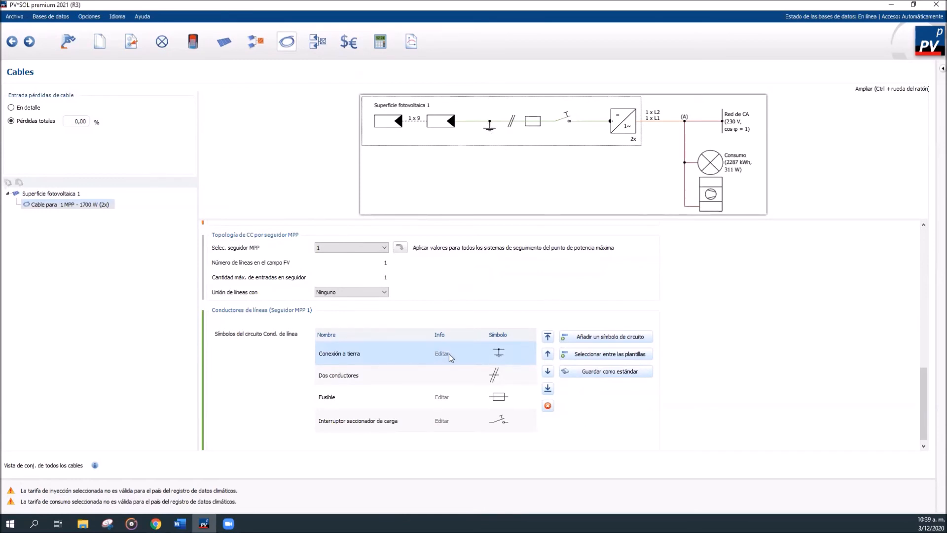
scroll(442, 351, "down", 1)
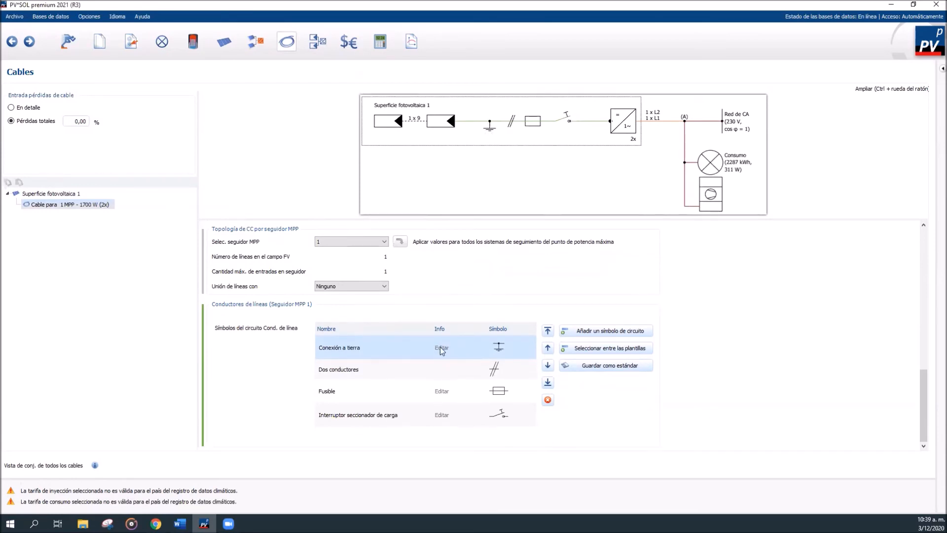
left_click(458, 373)
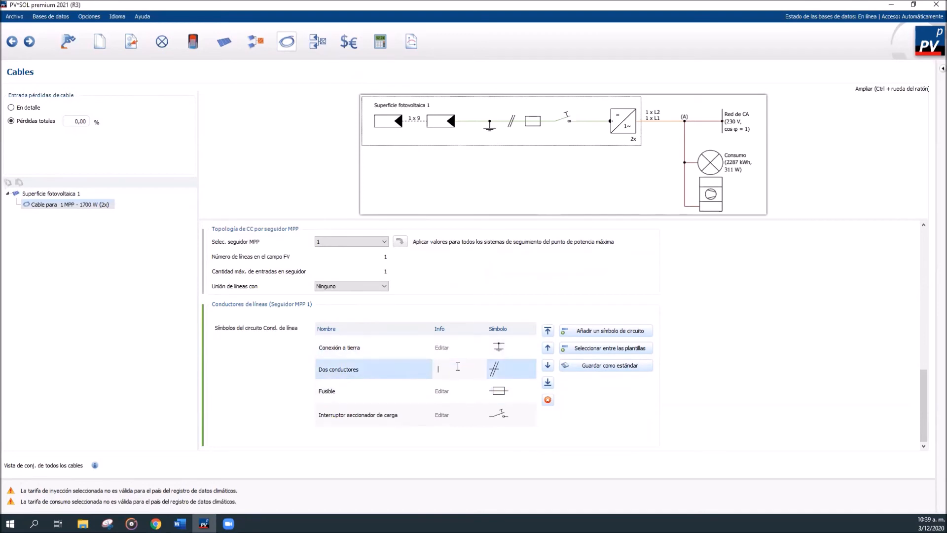
left_click(451, 389)
left_click(450, 413)
left_click(449, 343)
left_click(488, 347)
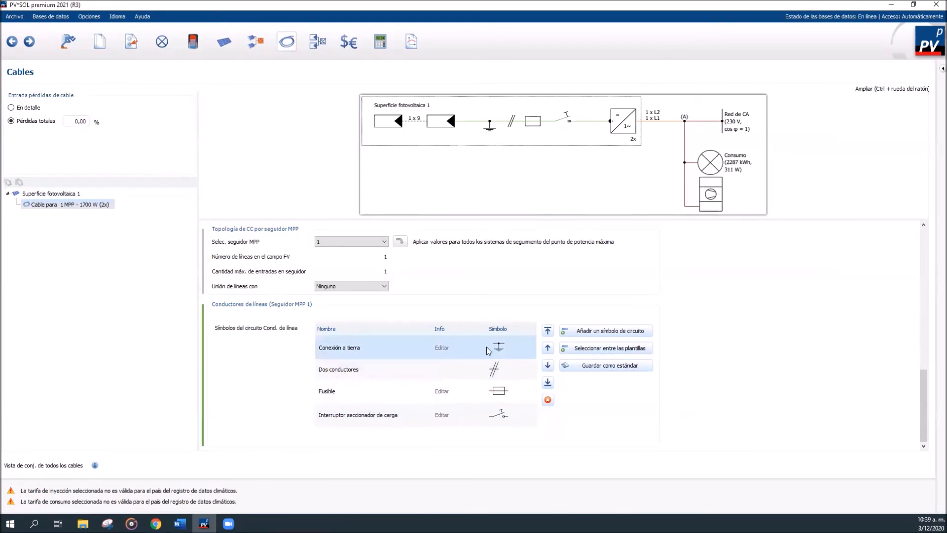
left_click(547, 365)
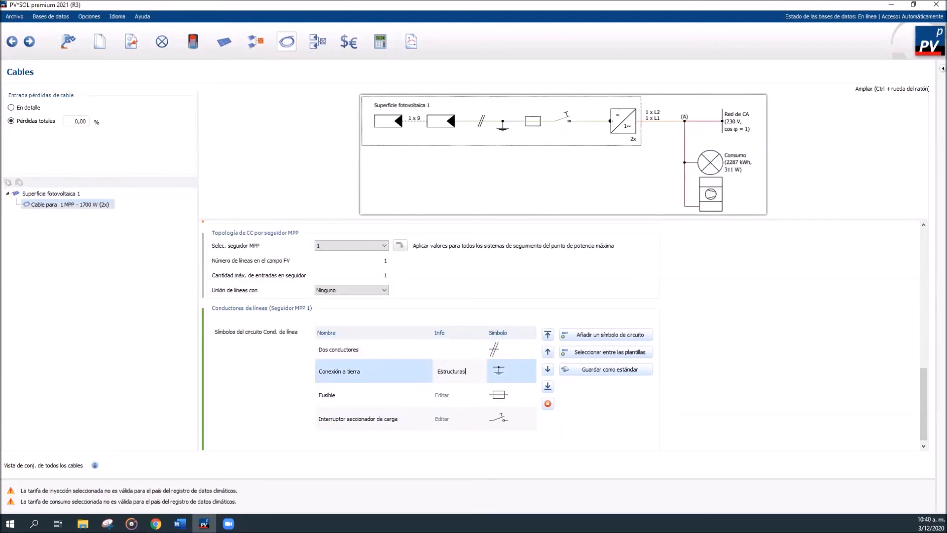
left_click(547, 352)
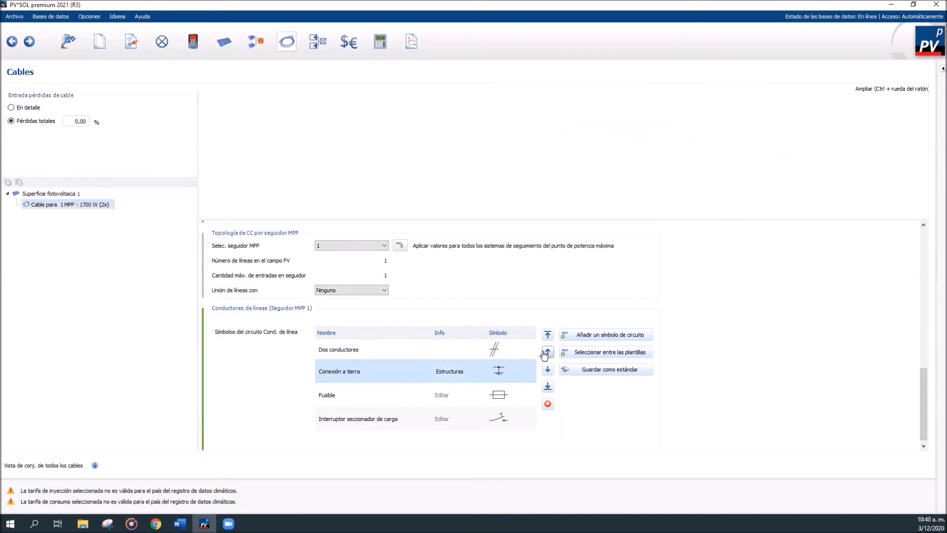
left_click(547, 352)
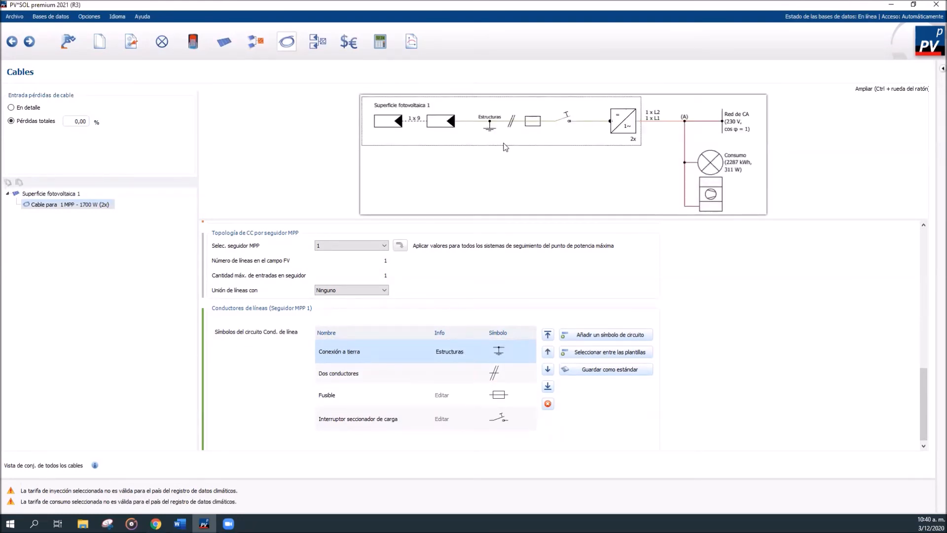
Step: Set the info text of the Dos conductores symbol to "Positivo y negativo" and open the Fusible symbol's info for editing
left_click(460, 379)
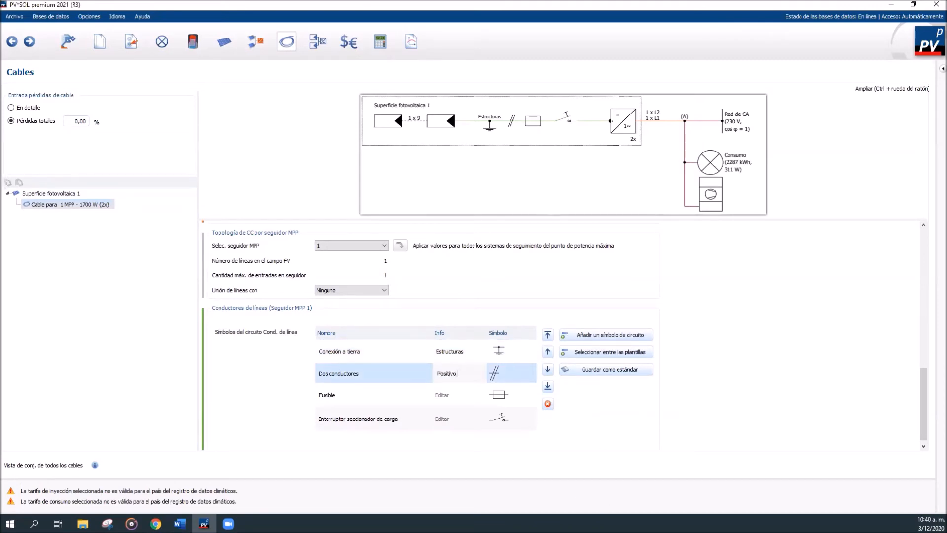
type("Positivo y negativo")
left_click(486, 395)
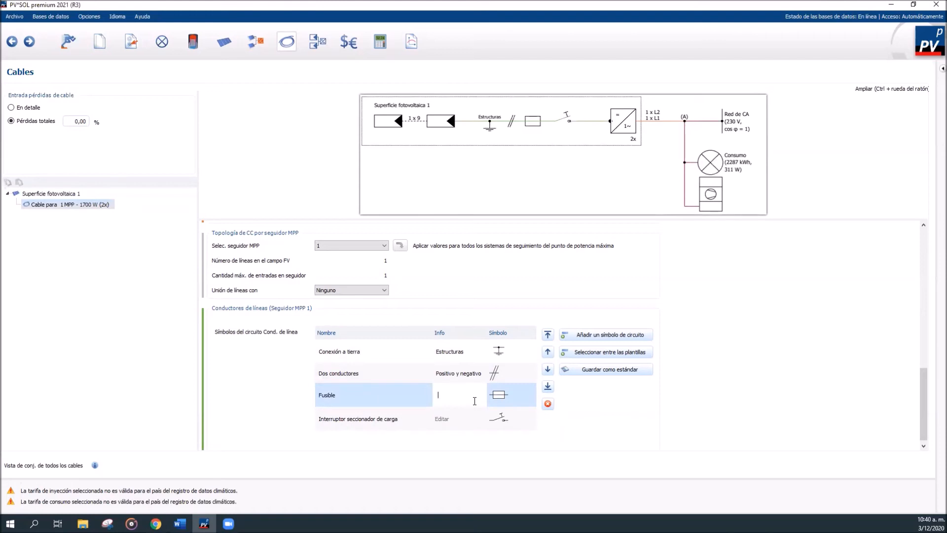
Step: Set the info text of the Fusible symbol to "15 A" and select the Conexión a tierra symbol in the list
type("15 A")
key("Return")
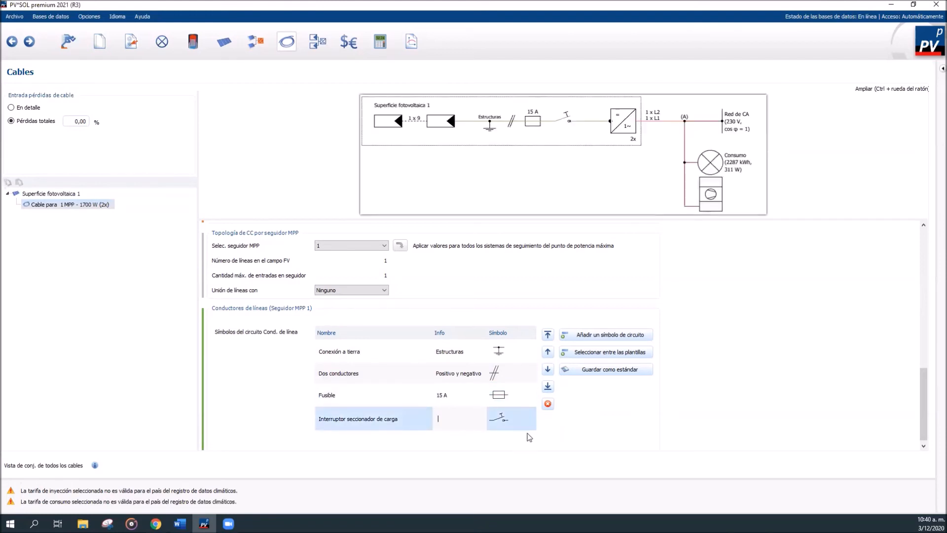
left_click(489, 397)
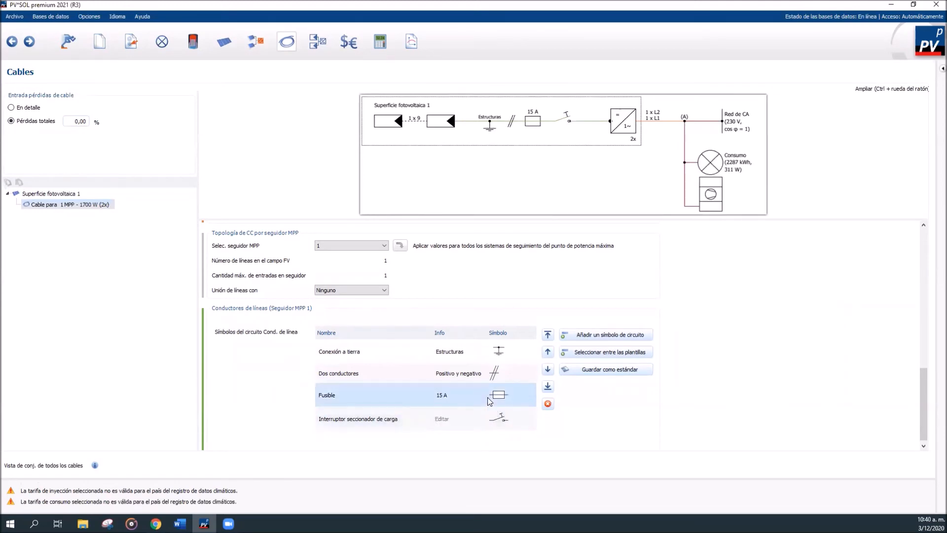
left_click(478, 382)
left_click(470, 381)
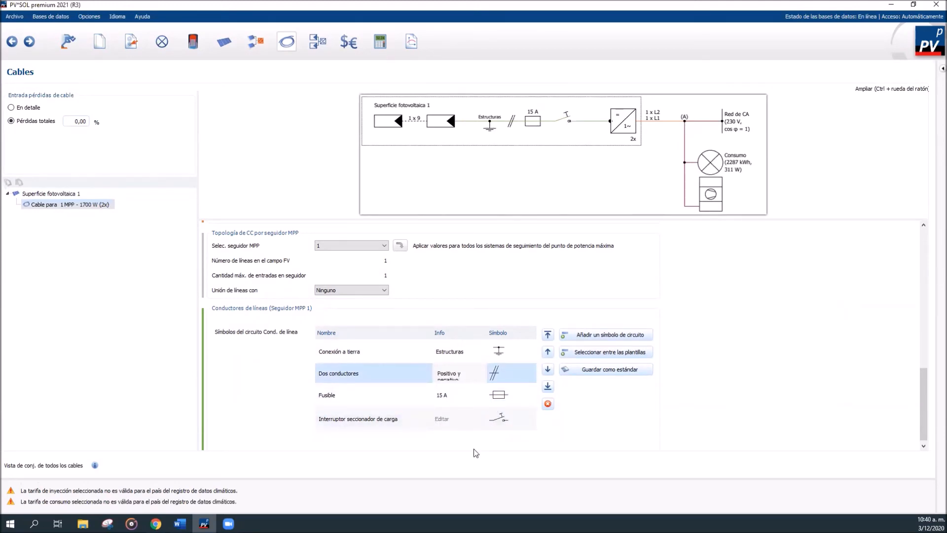
left_click(466, 352)
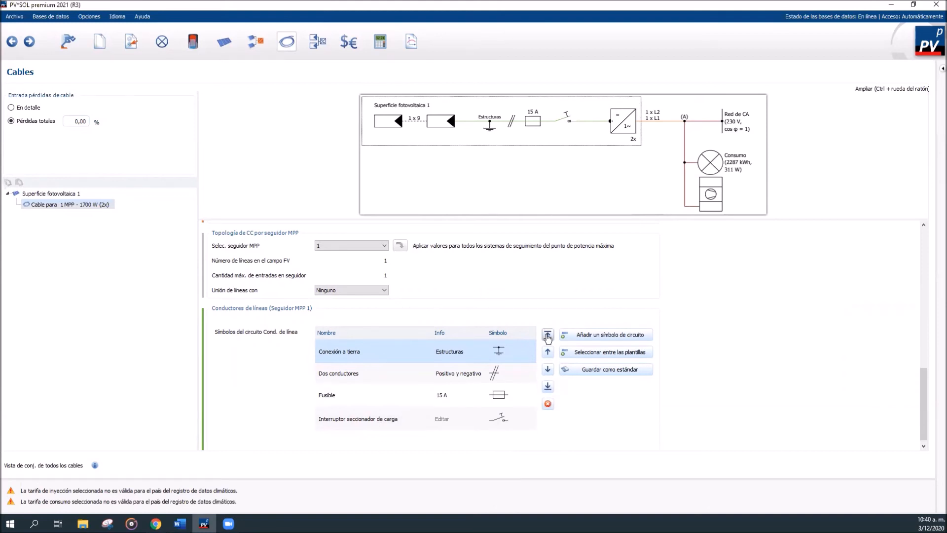
Step: Create a new circuit symbol template for string conductors named "Unifilar estándar"
left_click(615, 351)
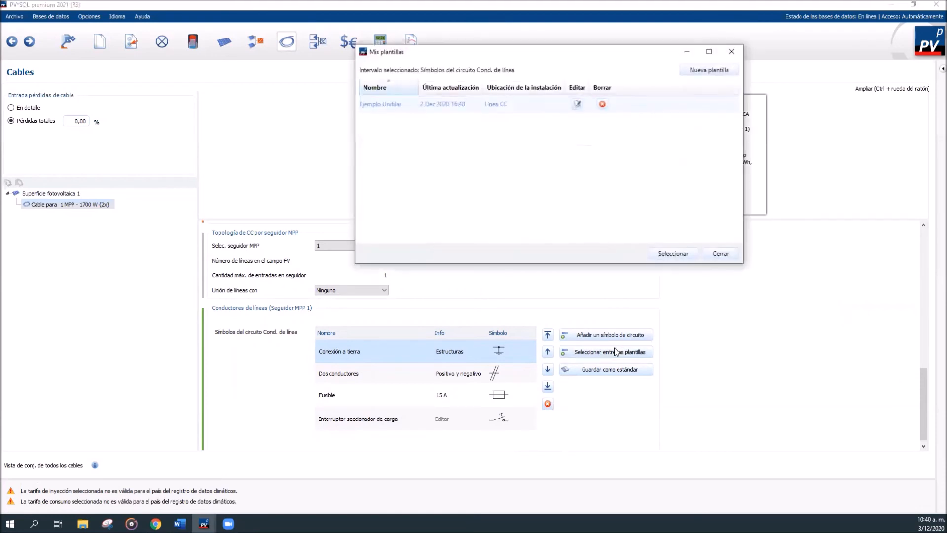
left_click_drag(528, 52, 384, 85)
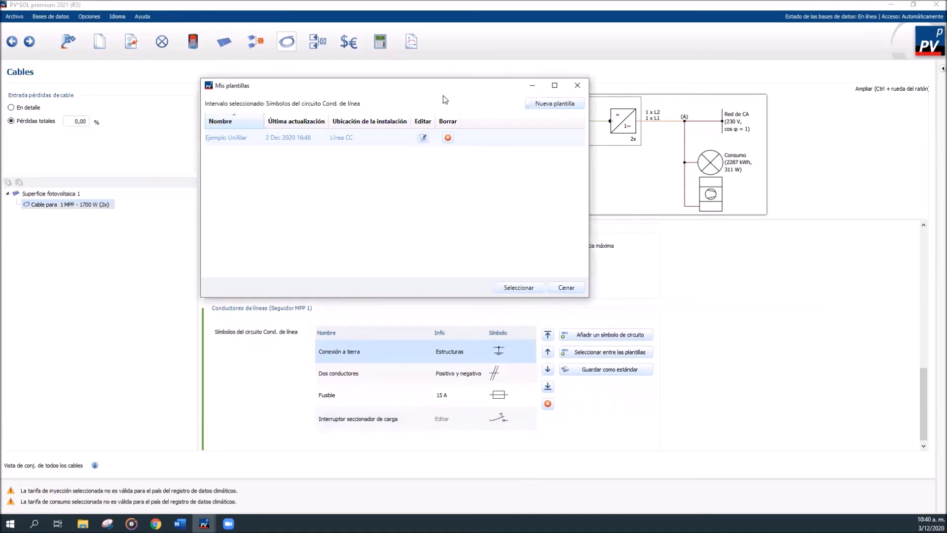
left_click_drag(442, 88, 462, 151)
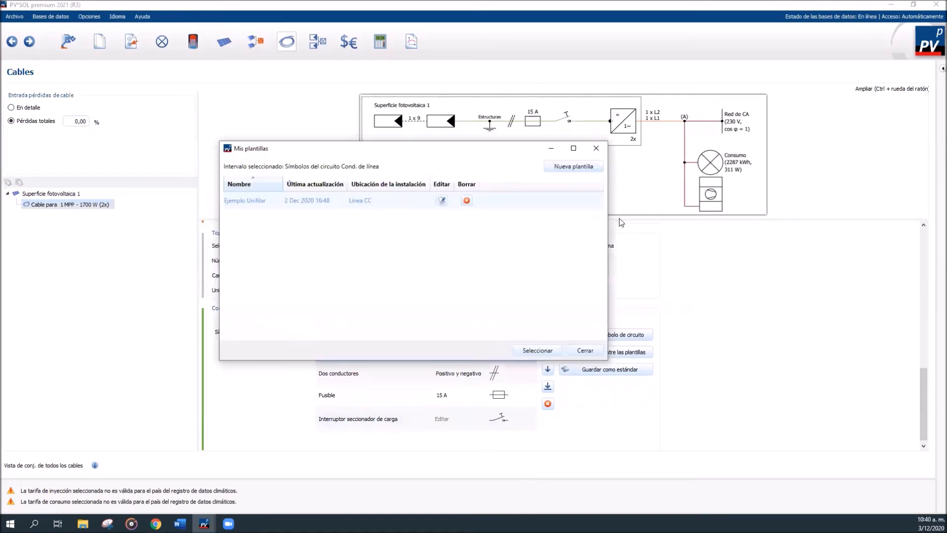
left_click(573, 166)
left_click(334, 118)
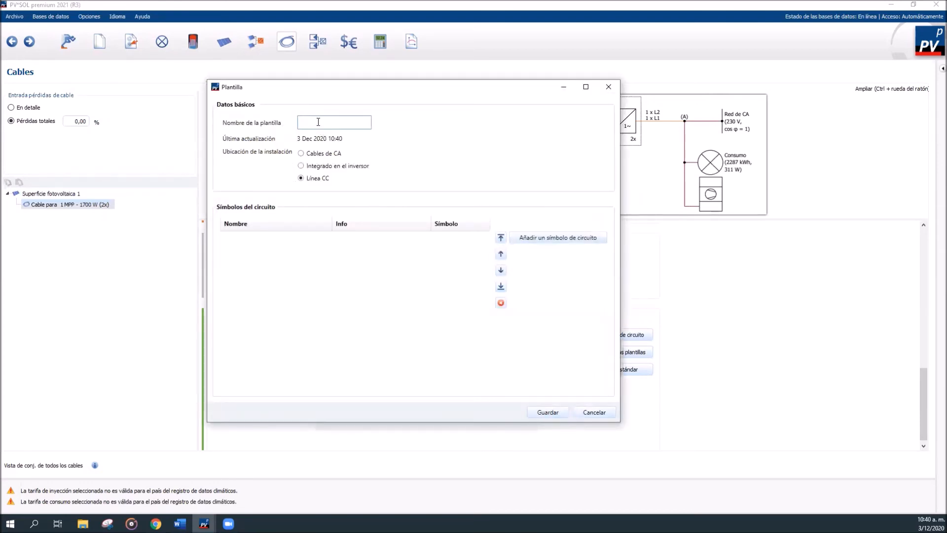
type("Unifilar estándar")
Step: Add the symbols Conexión a tierra, Dos conductores, Fusible and Interruptor seccionador de carga to the template
left_click(560, 241)
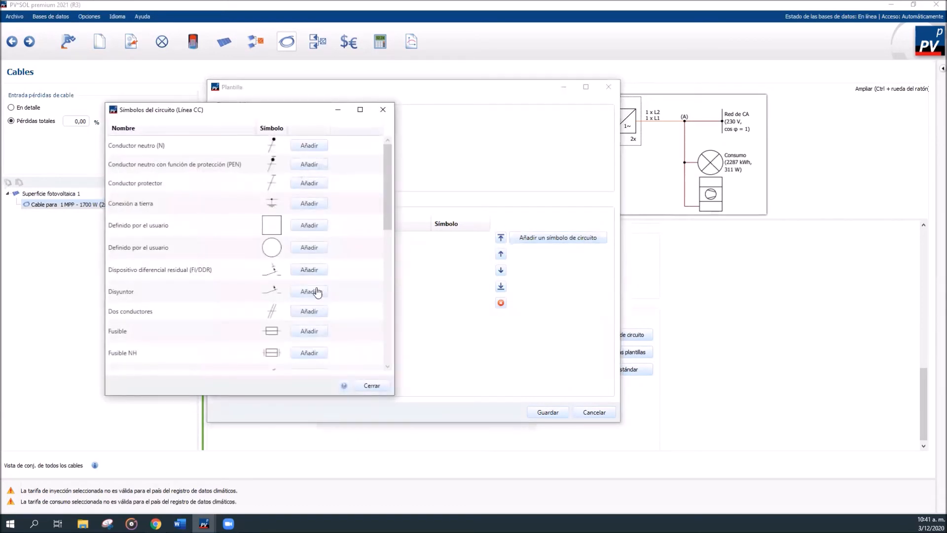
left_click(309, 204)
scroll(326, 242, "down", 3)
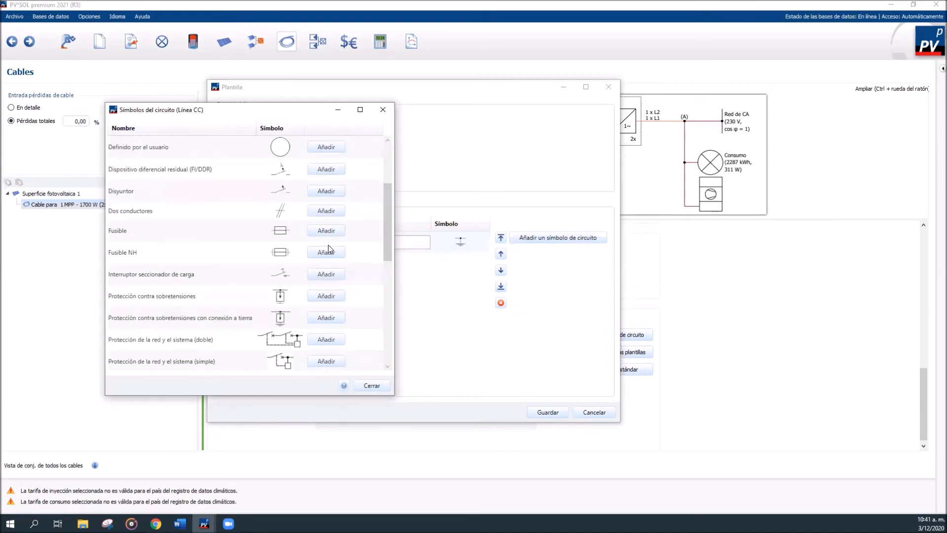
left_click(327, 212)
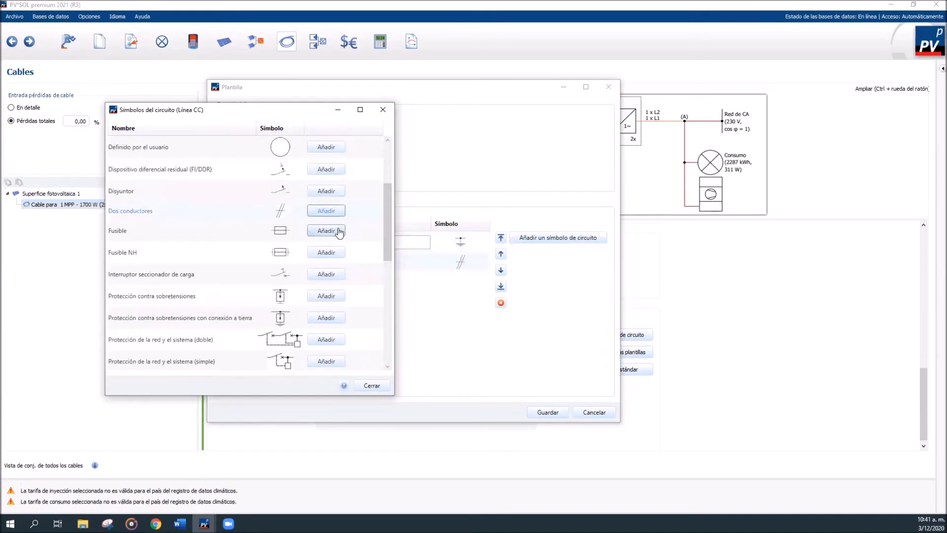
left_click(335, 237)
left_click(329, 275)
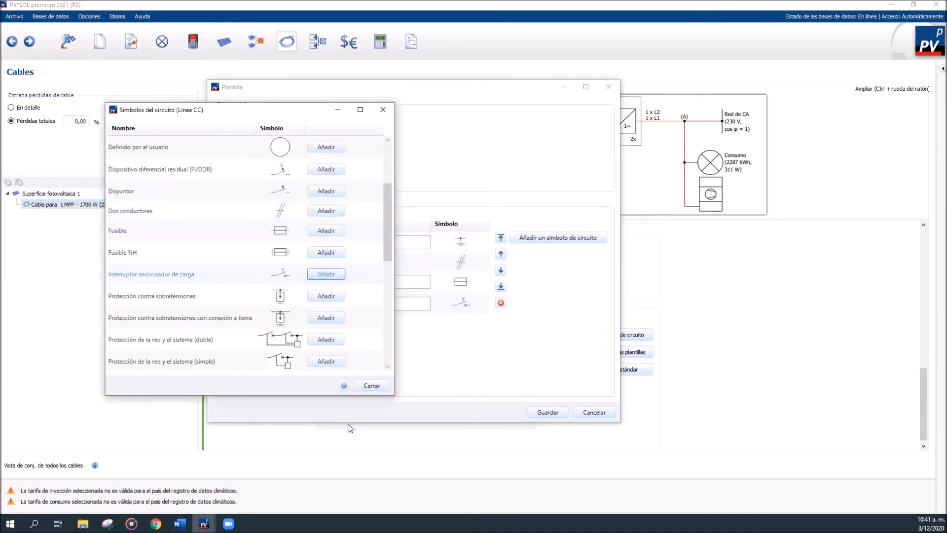
left_click(371, 385)
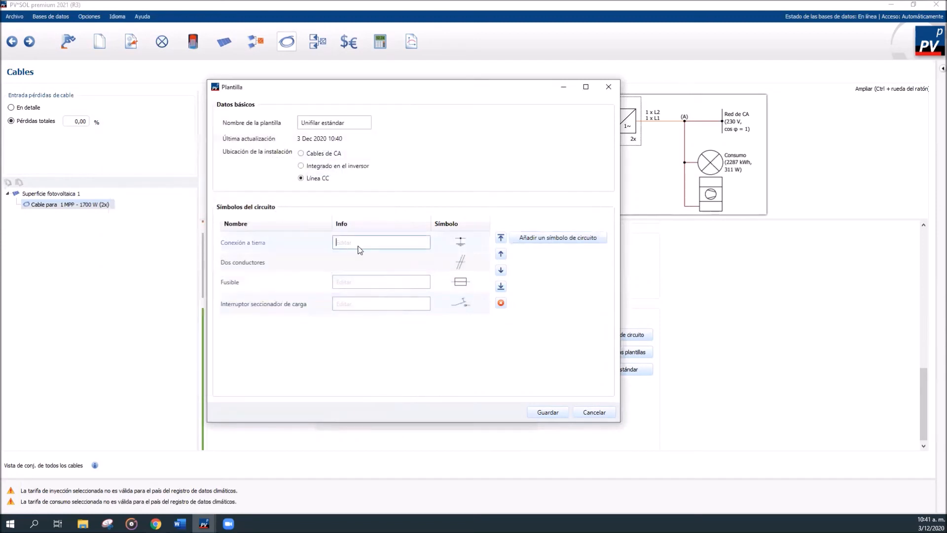
Step: Set the template's info texts to "Estructura" for Conexión a tierra and "15 A" for Fusible, then save it and close the template list
left_click(360, 281)
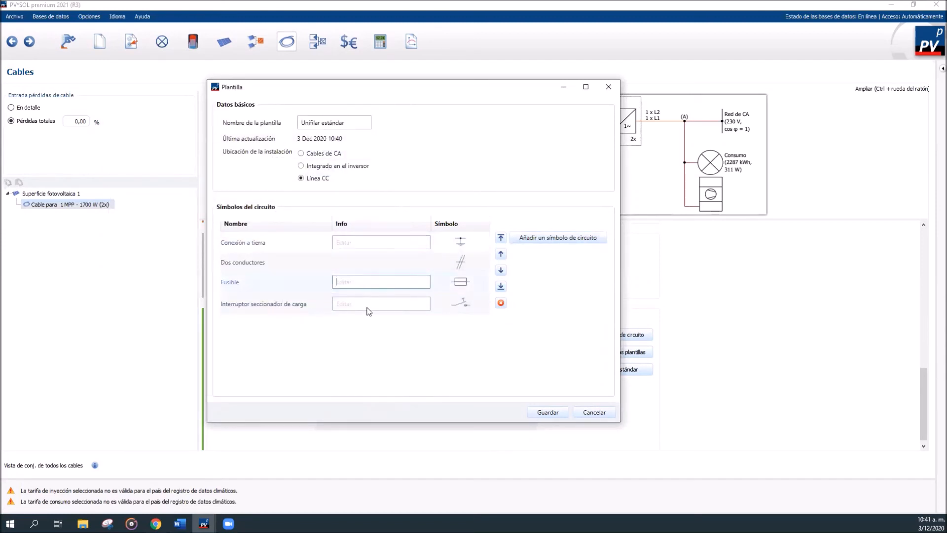
left_click(377, 242)
type("Estrucu")
type("ura")
left_click(359, 284)
type("15 A")
left_click(361, 308)
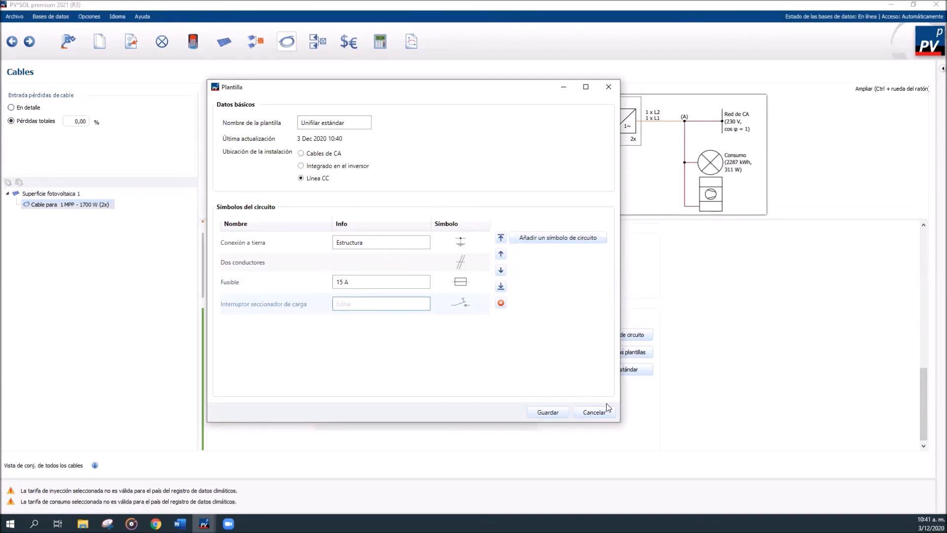
left_click(548, 412)
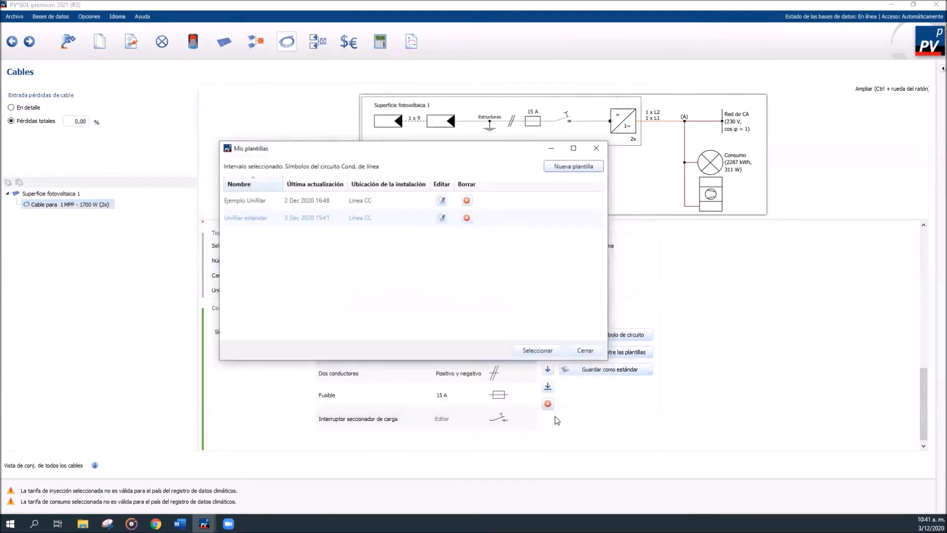
left_click(585, 350)
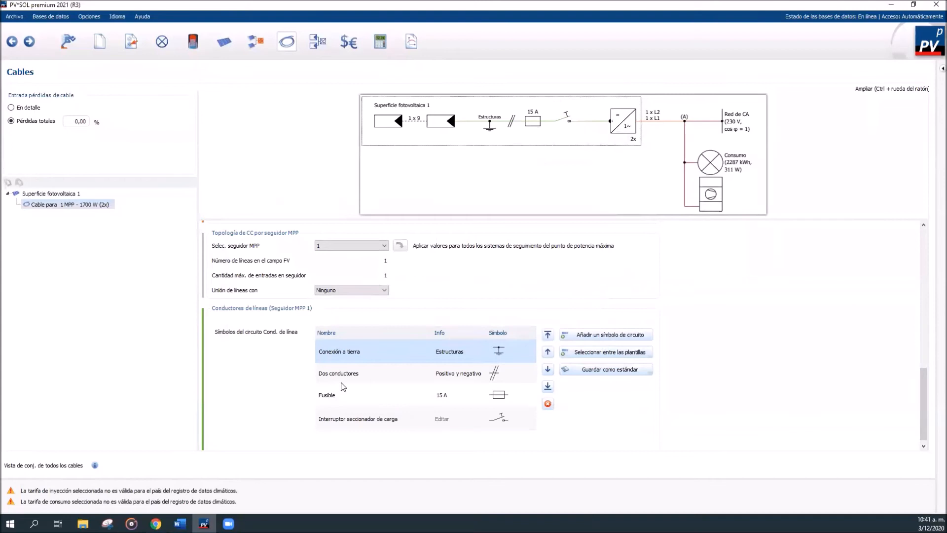
Step: Delete all four circuit symbols from the string conductors of MPP tracker 1
left_click(548, 404)
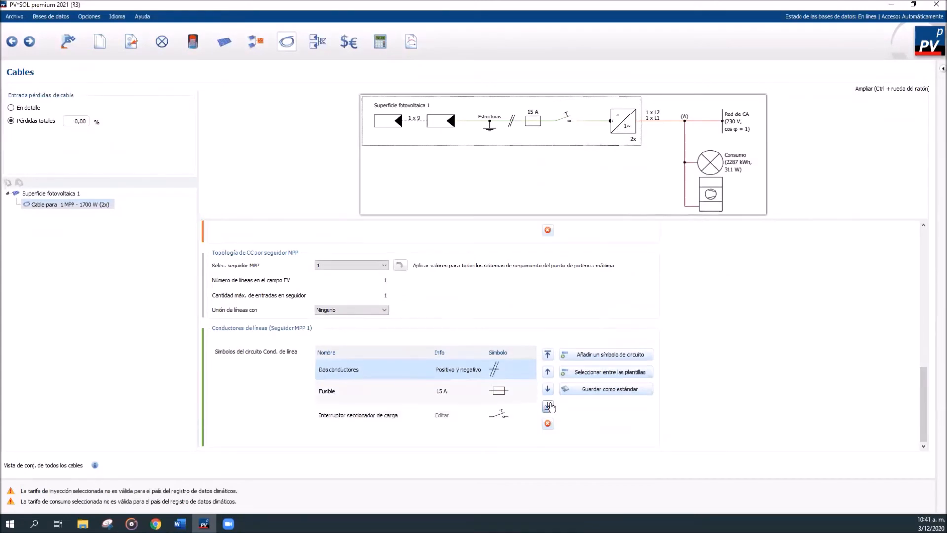
left_click(548, 408)
left_click(546, 424)
left_click(547, 434)
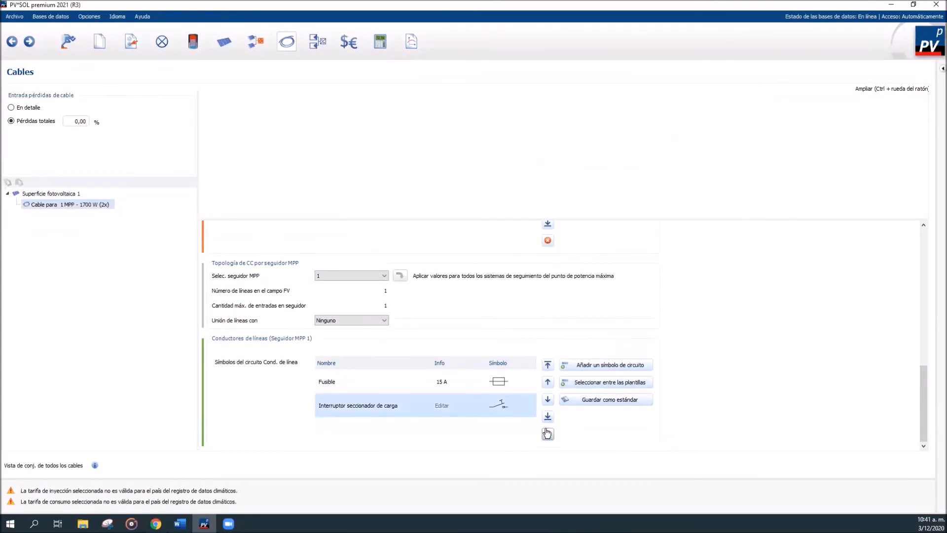
left_click(547, 433)
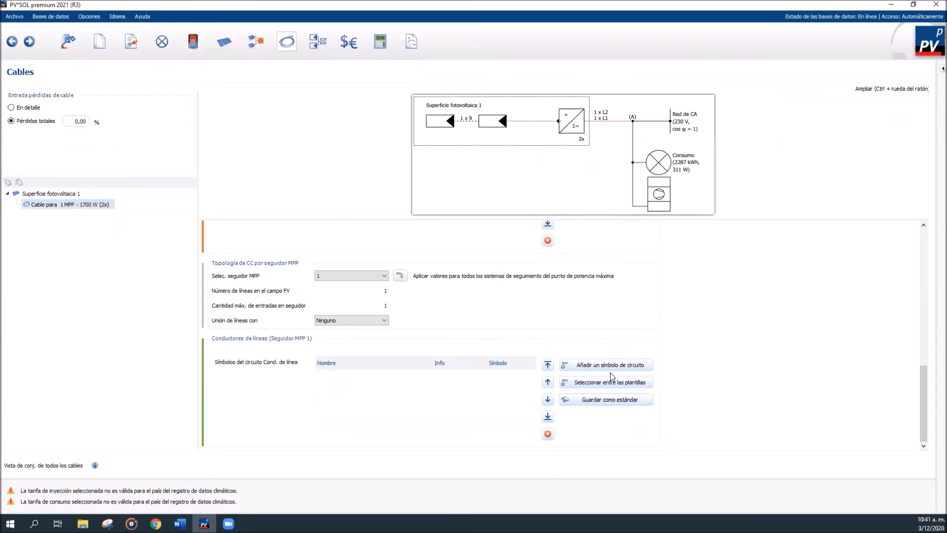
Step: Apply the "Unifilar estándar" template to the string conductors of MPP tracker 1
left_click(621, 382)
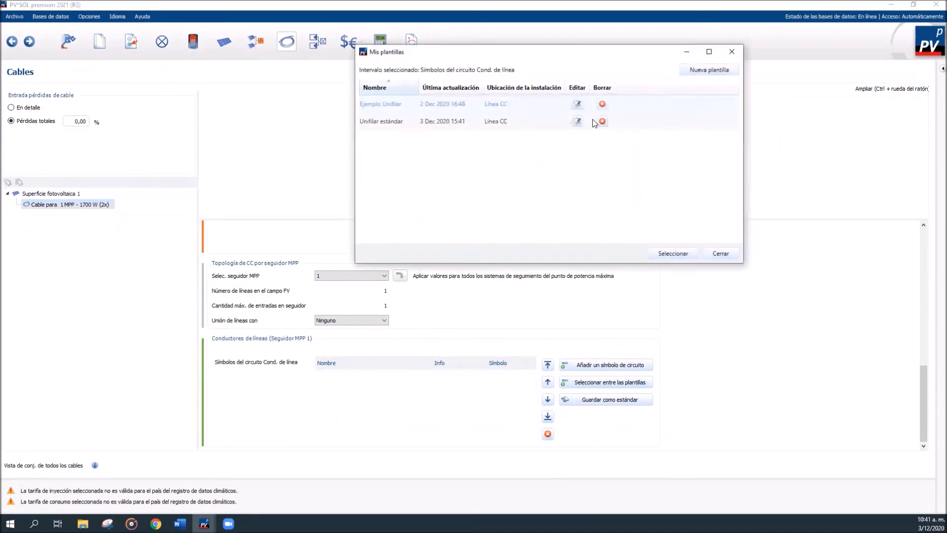
left_click(404, 128)
left_click(681, 258)
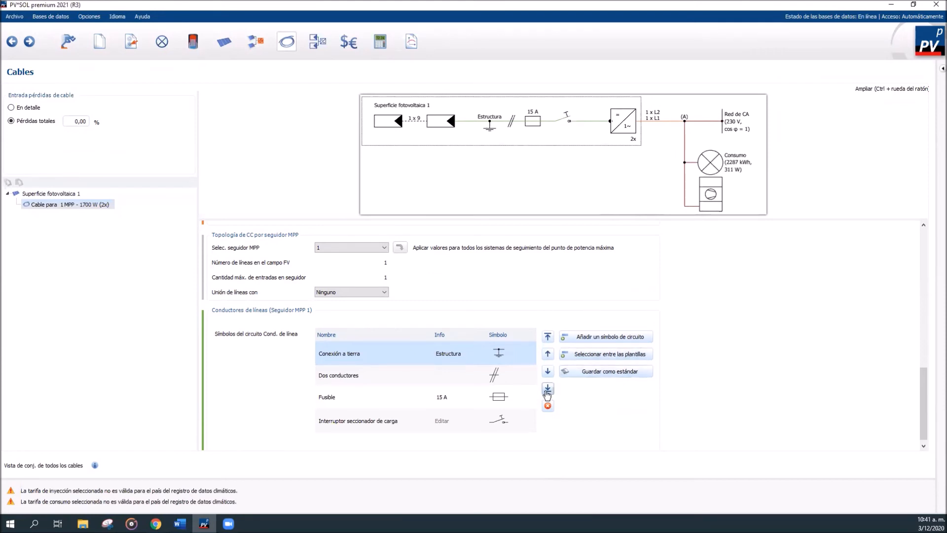
scroll(618, 279, "up", 1)
scroll(616, 281, "down", 2)
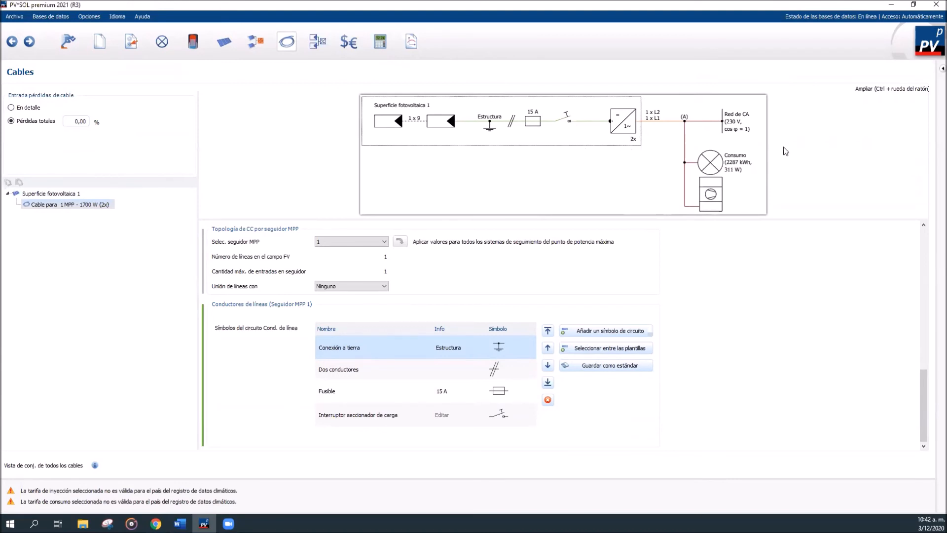
Step: Review the circuit symbol sections of the AC cables and open the installation's electrical schematic
scroll(549, 363, "up", 4)
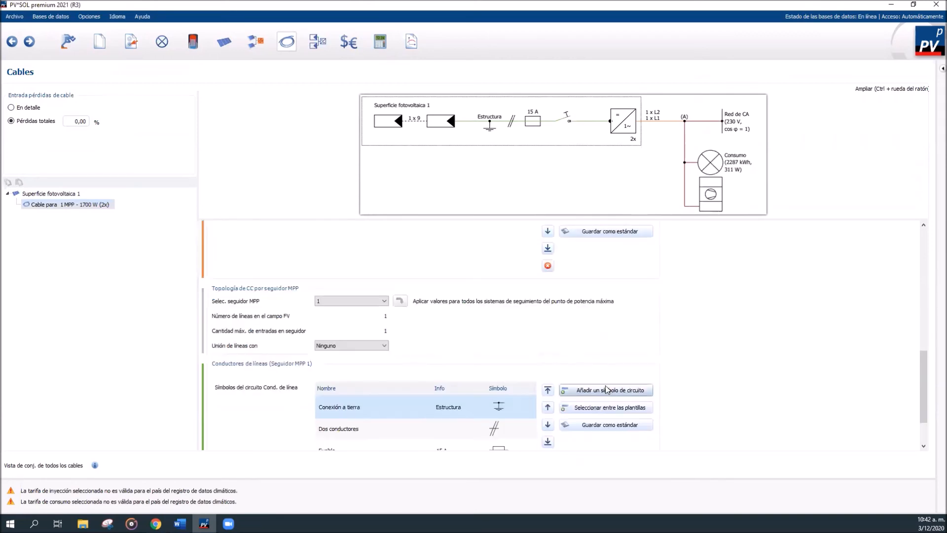
scroll(561, 368, "up", 1)
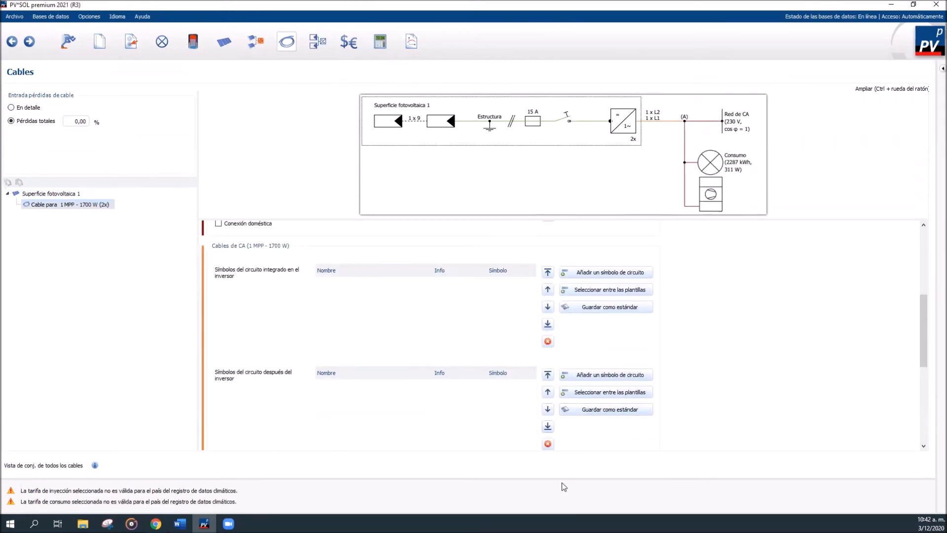
scroll(542, 444, "up", 4)
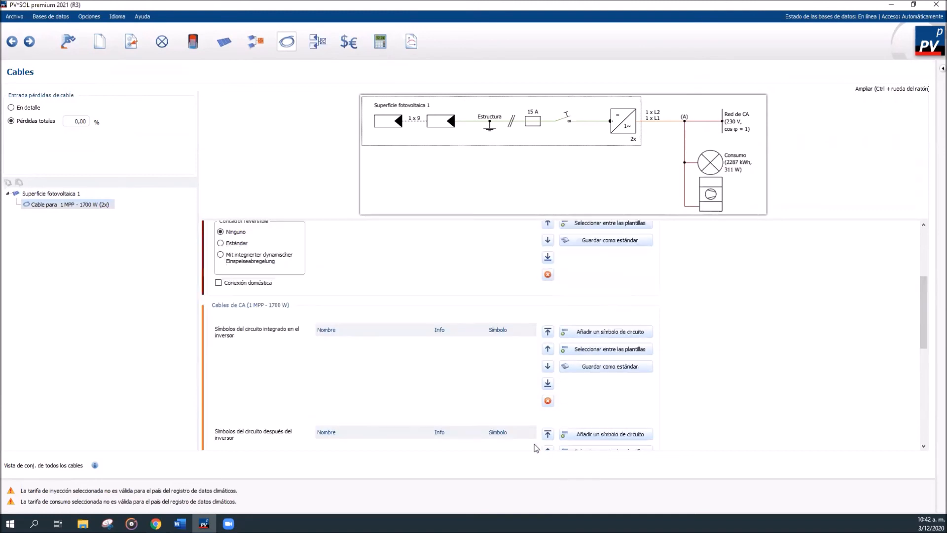
scroll(513, 419, "down", 6)
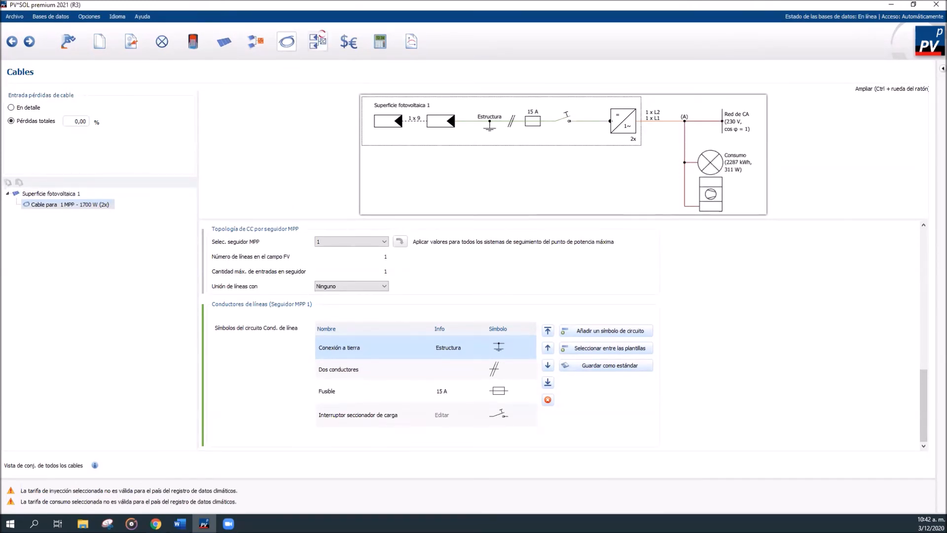
left_click(321, 40)
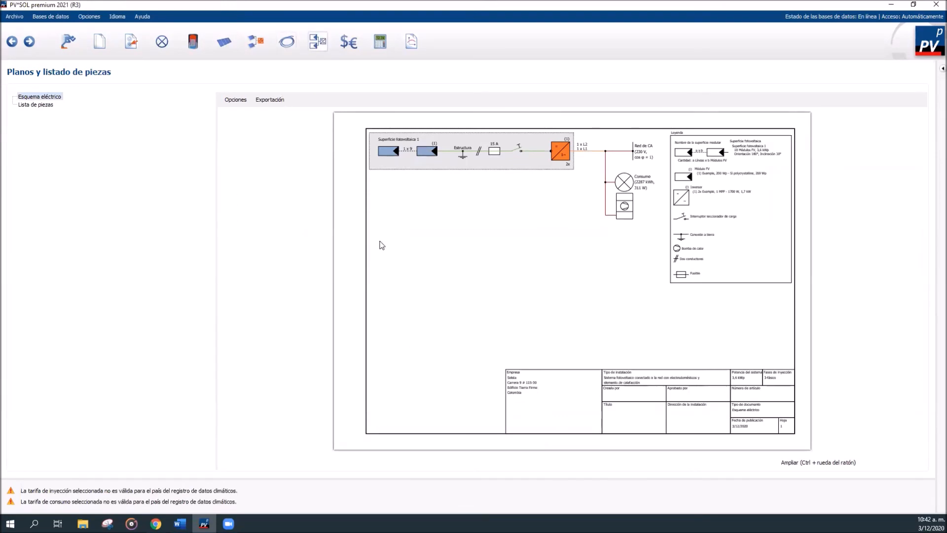
Step: Check the economic evaluation and view the energy flow graph in the simulation results
left_click(350, 43)
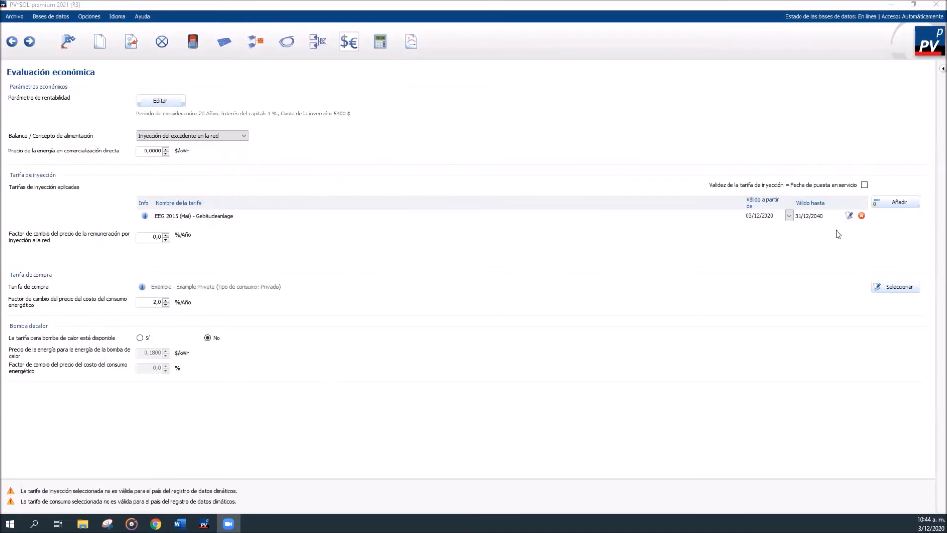
left_click(379, 45)
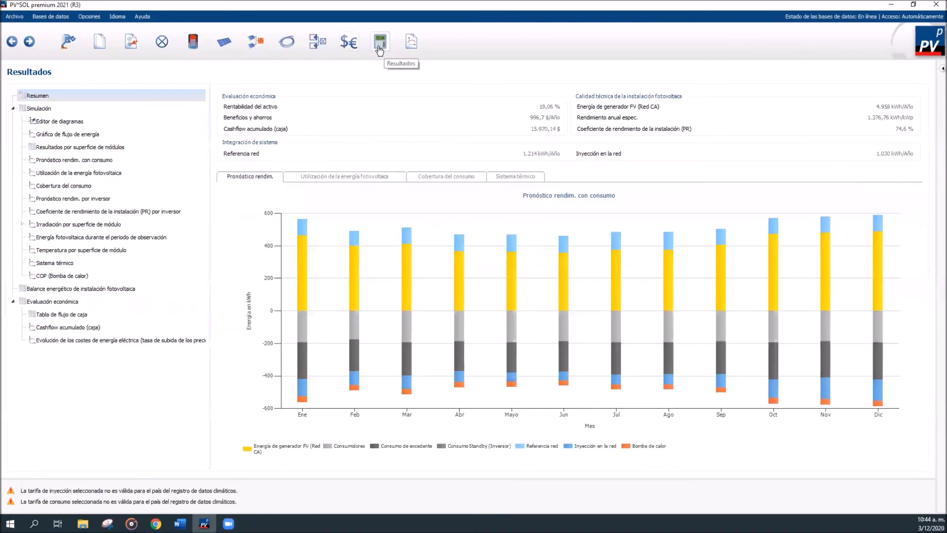
left_click(90, 133)
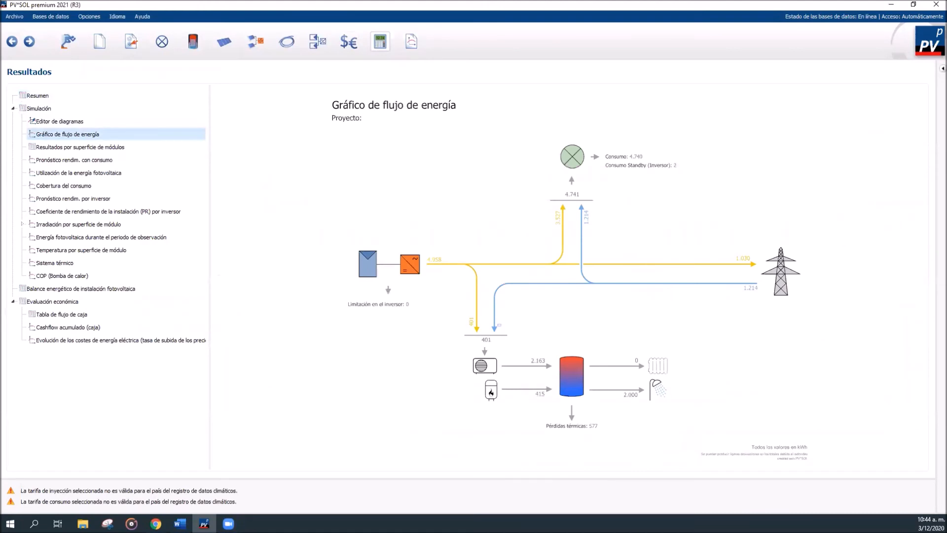
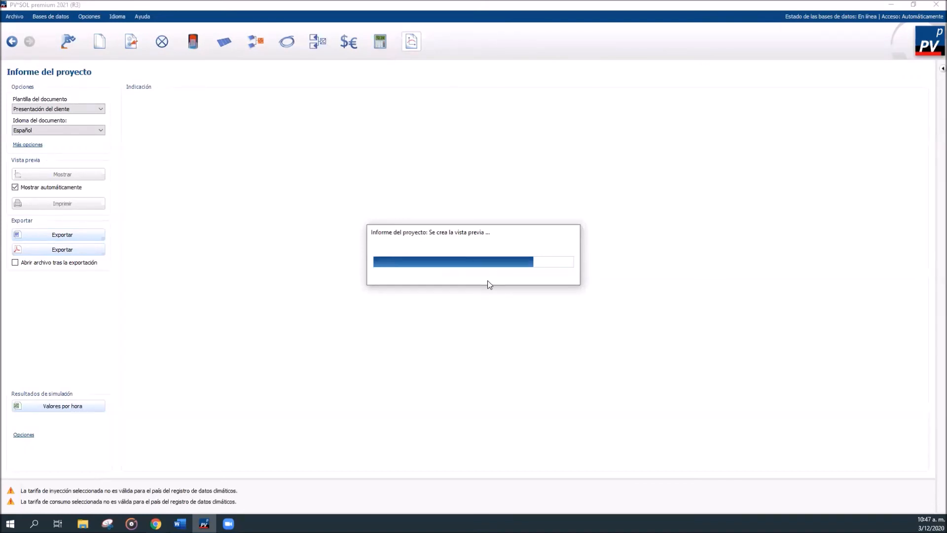
Step: Open the project options for the project report and review the content sections of the "Presentación del cliente" template
left_click(90, 16)
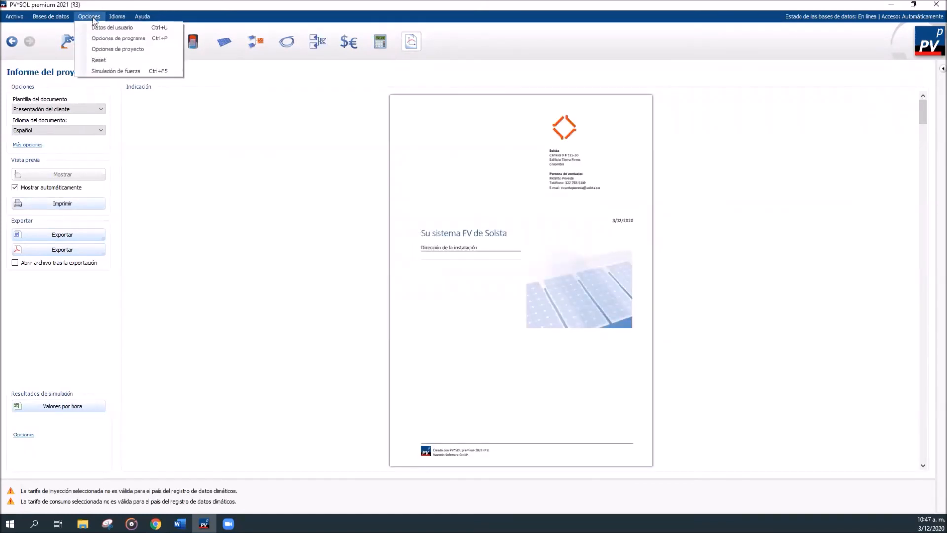
left_click(124, 48)
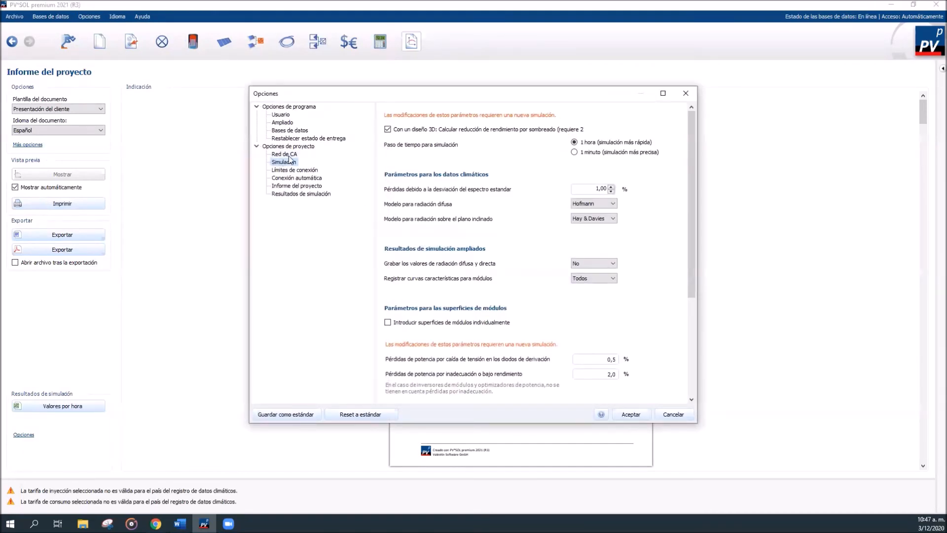
left_click(310, 187)
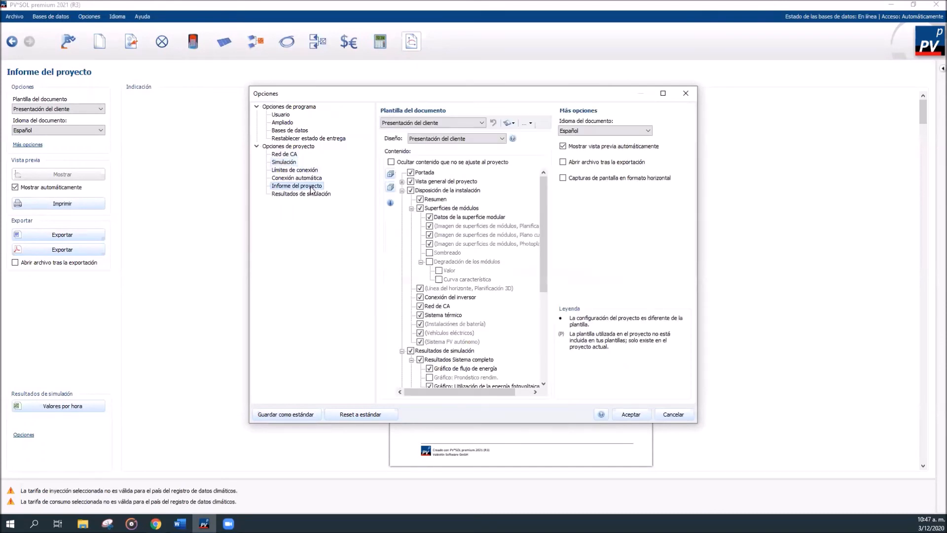
scroll(524, 263, "down", 6)
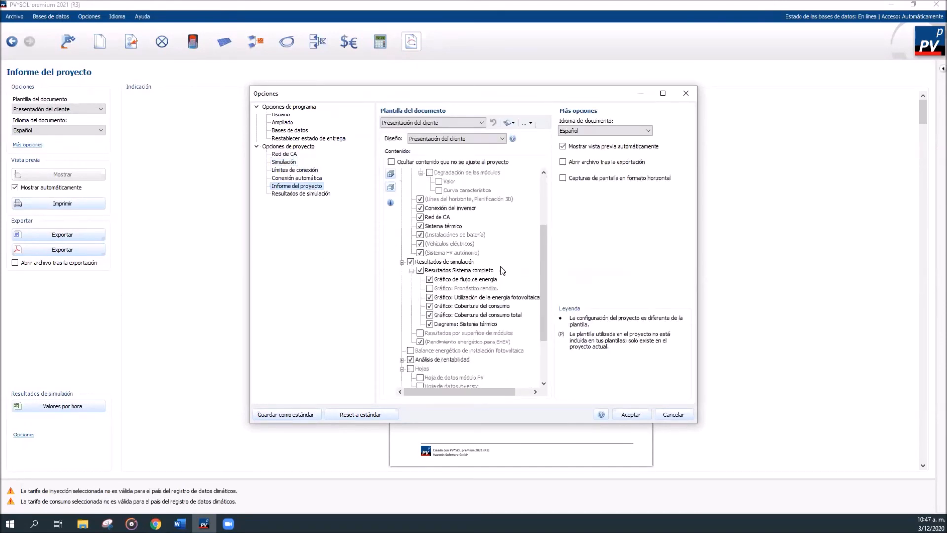
scroll(505, 288, "up", 6)
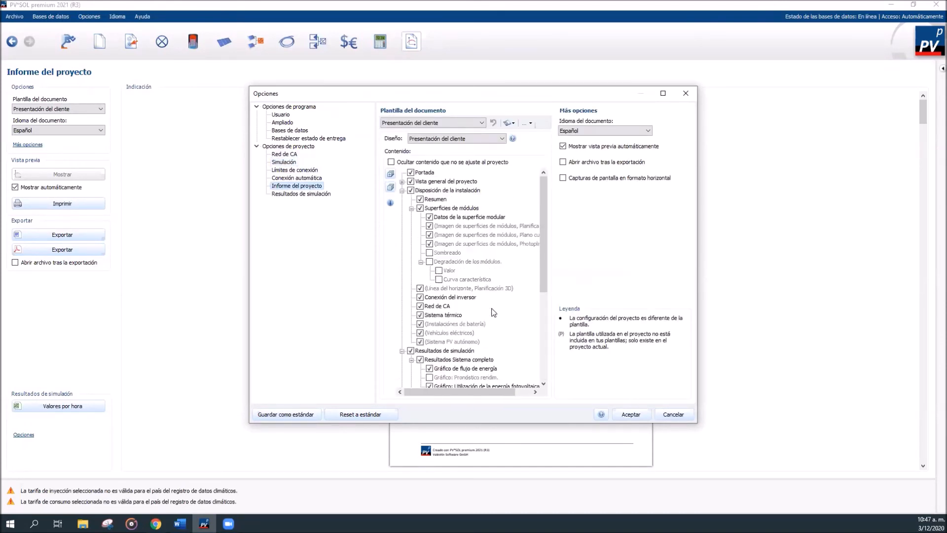
Step: Try the "Documentación" design for the client presentation template and switch it back to "Presentación del cliente"
left_click(439, 139)
left_click(436, 156)
left_click(444, 138)
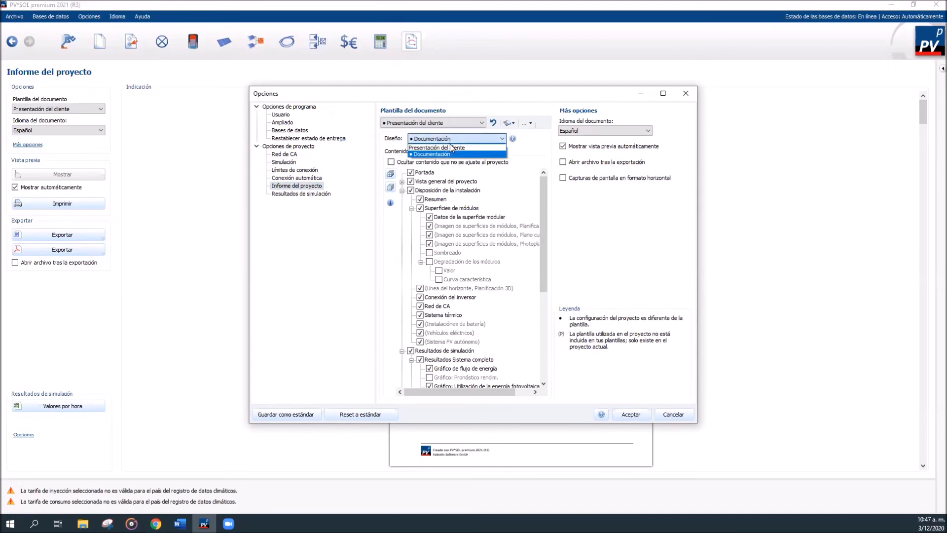
left_click(433, 150)
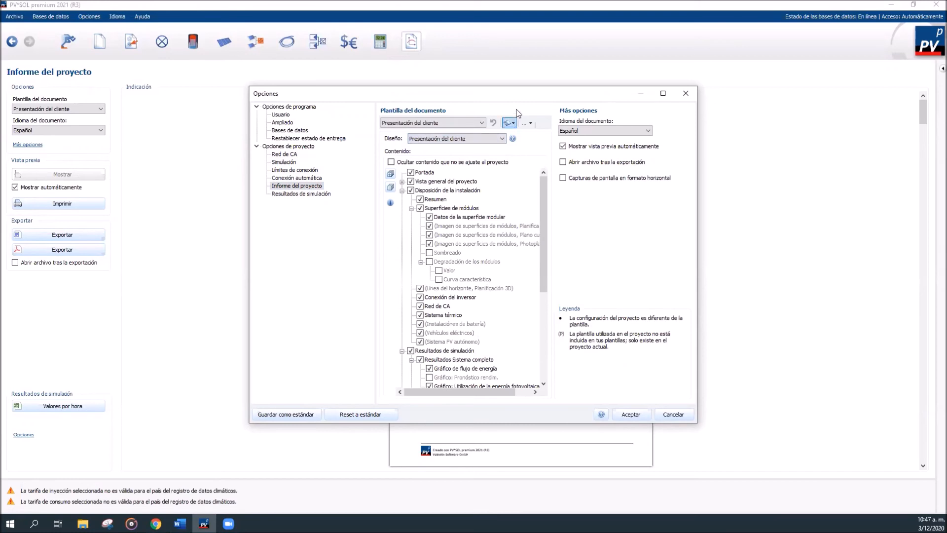
Step: Review the client presentation's remaining content sections and switch the document template to "Documentación"
left_click_drag(537, 98, 543, 442)
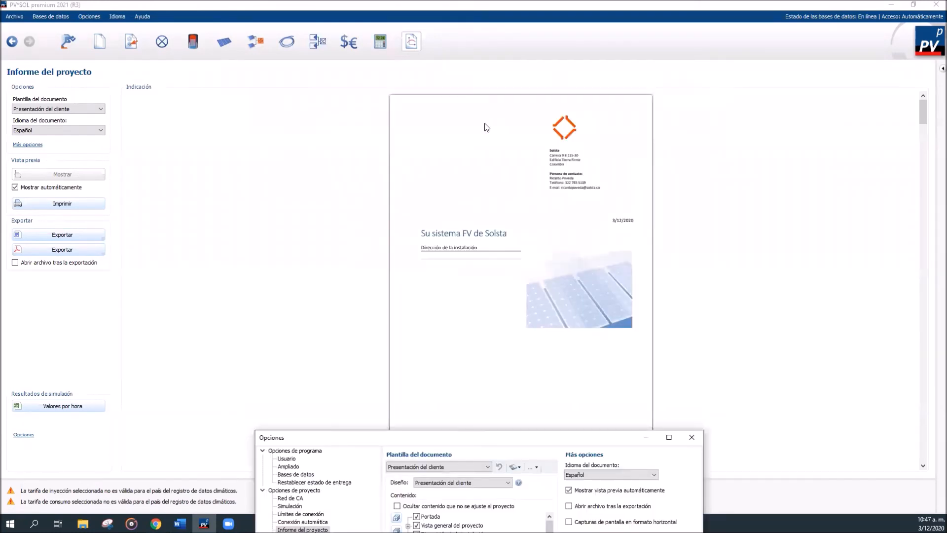
left_click_drag(483, 443, 534, 138)
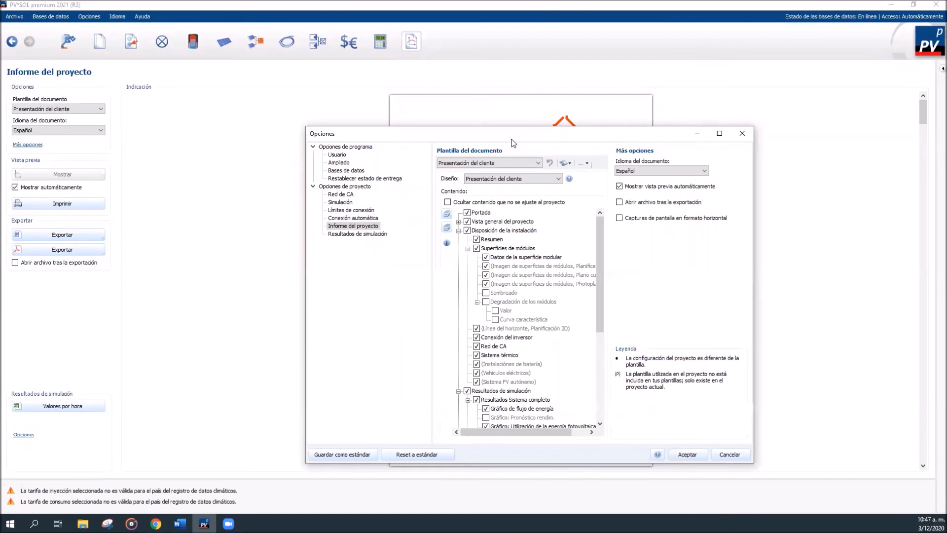
left_click_drag(512, 140, 480, 111)
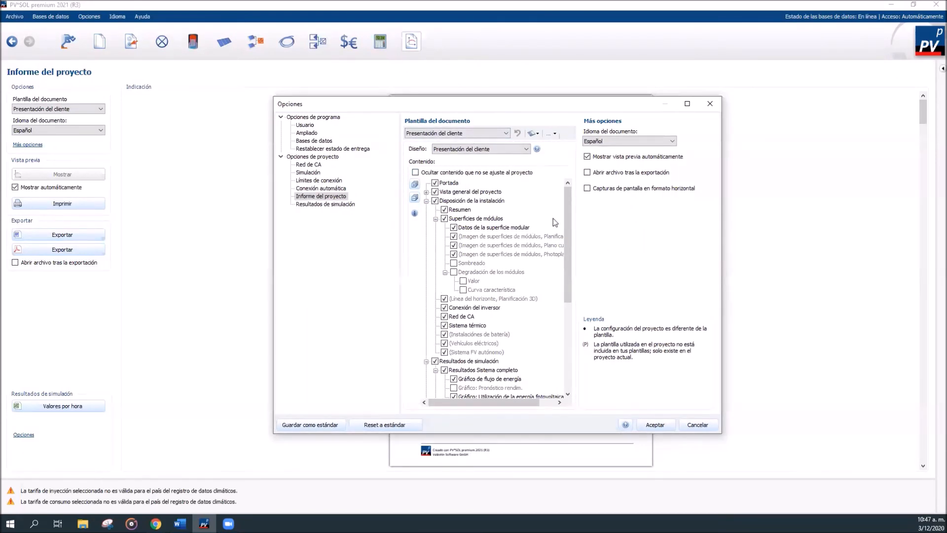
left_click_drag(570, 231, 561, 353)
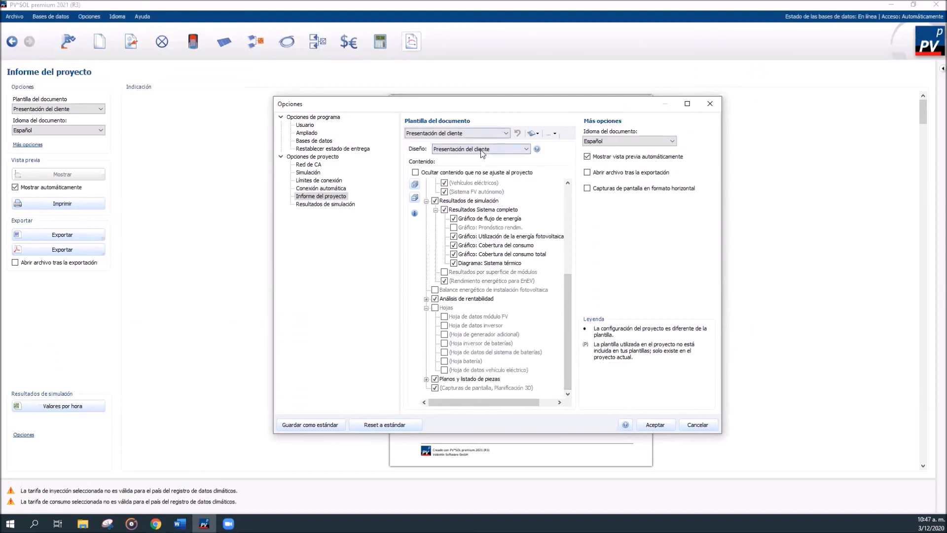
left_click(466, 149)
left_click(468, 163)
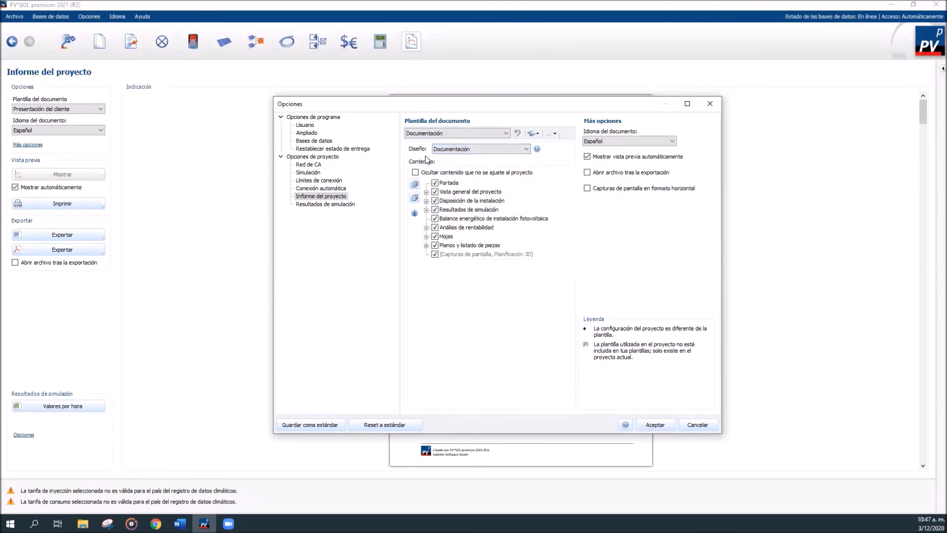
left_click_drag(526, 108, 562, 146)
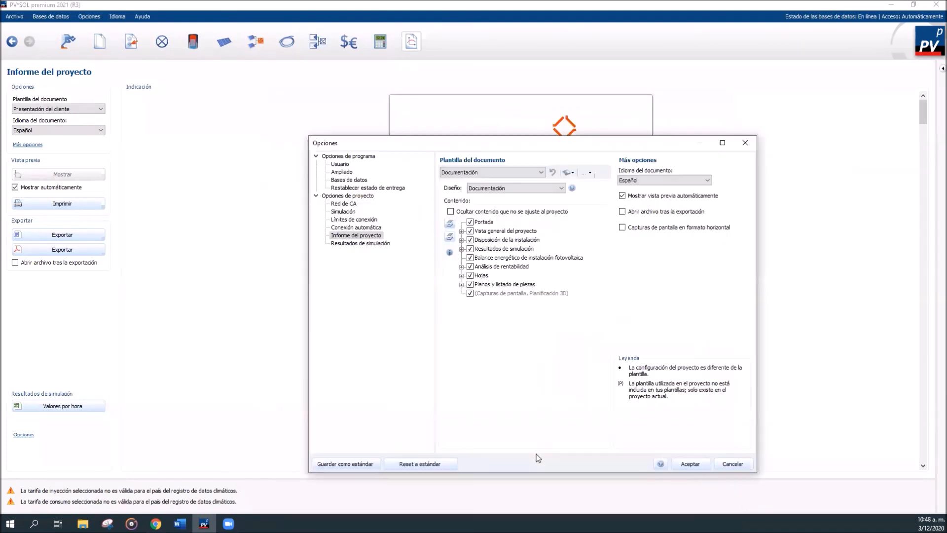
left_click(434, 44)
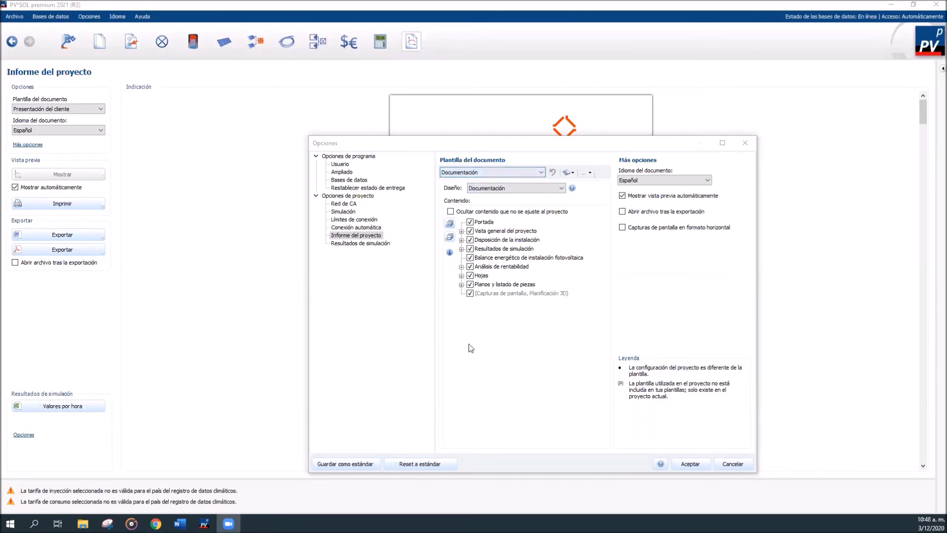
Step: Exclude Hojas, Planos y listado de piezas, Balance energético de instalación fotovoltaica and Resultados de simulación from the report contents
left_click(470, 275)
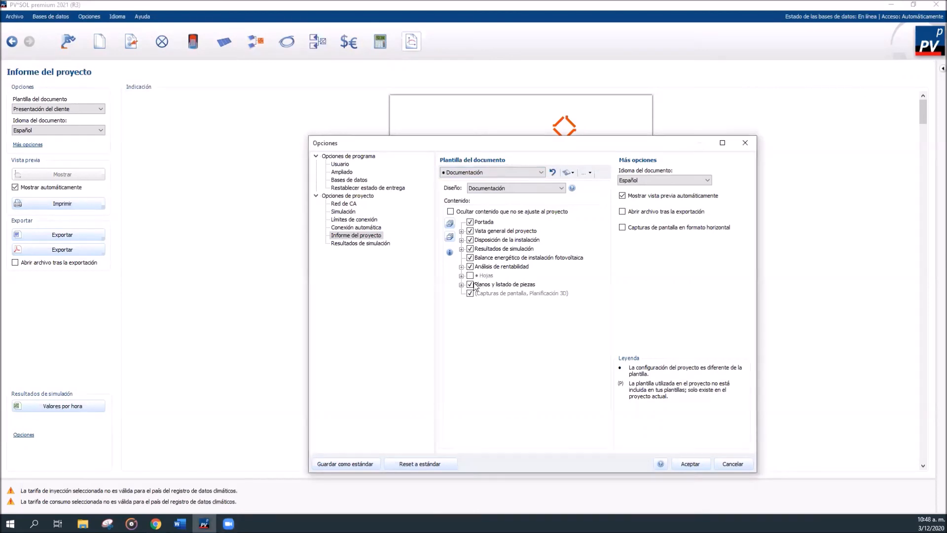
left_click(470, 285)
left_click(470, 257)
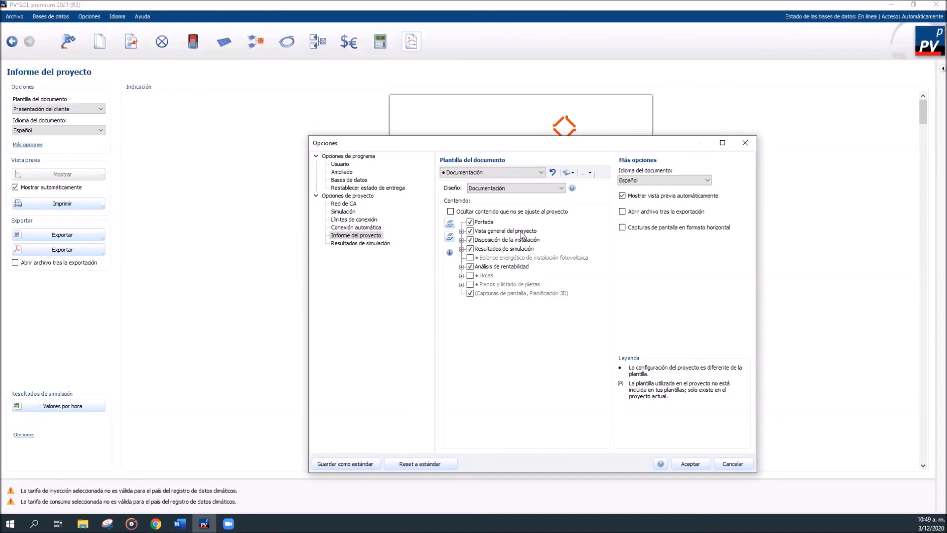
left_click(470, 249)
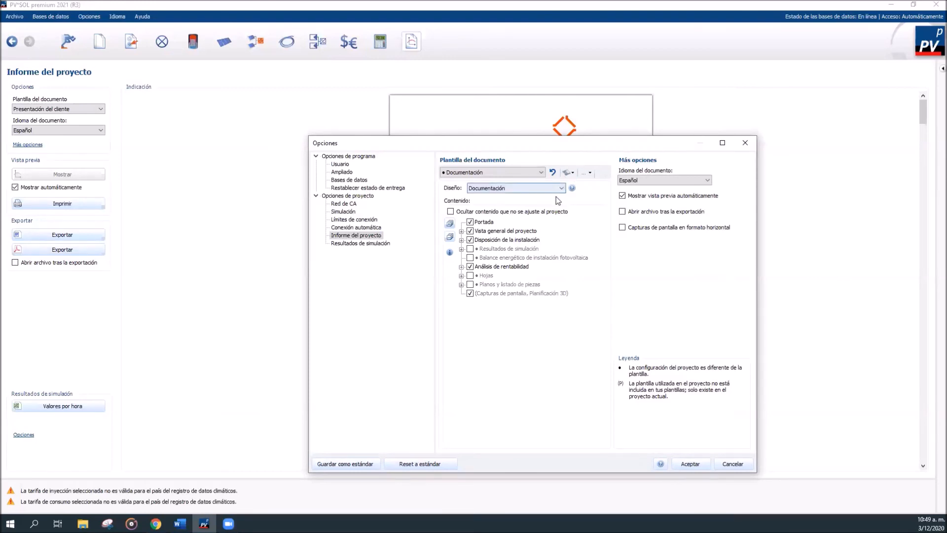
Step: Save the report configuration as a new template named "Informe sin datos eléctricos"
left_click(571, 174)
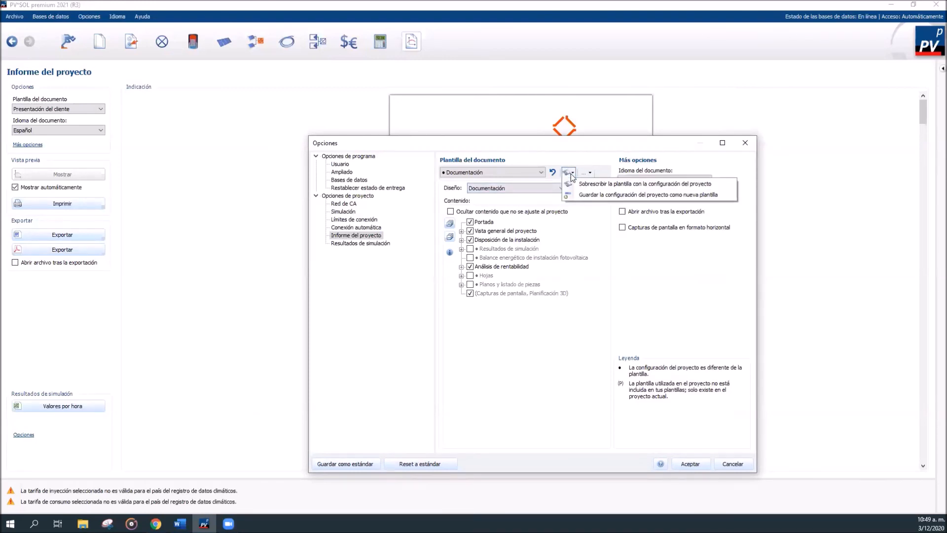
left_click(588, 195)
left_click(522, 298)
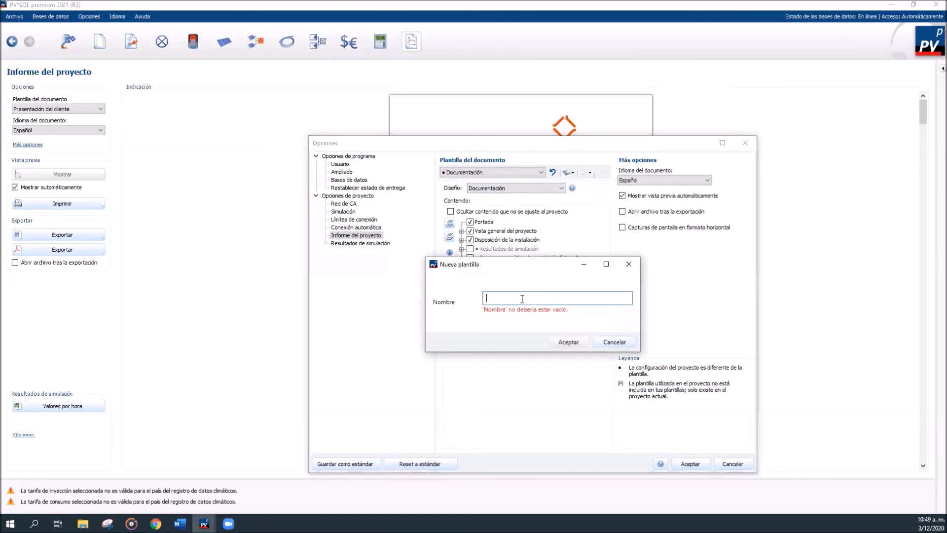
type("Informe")
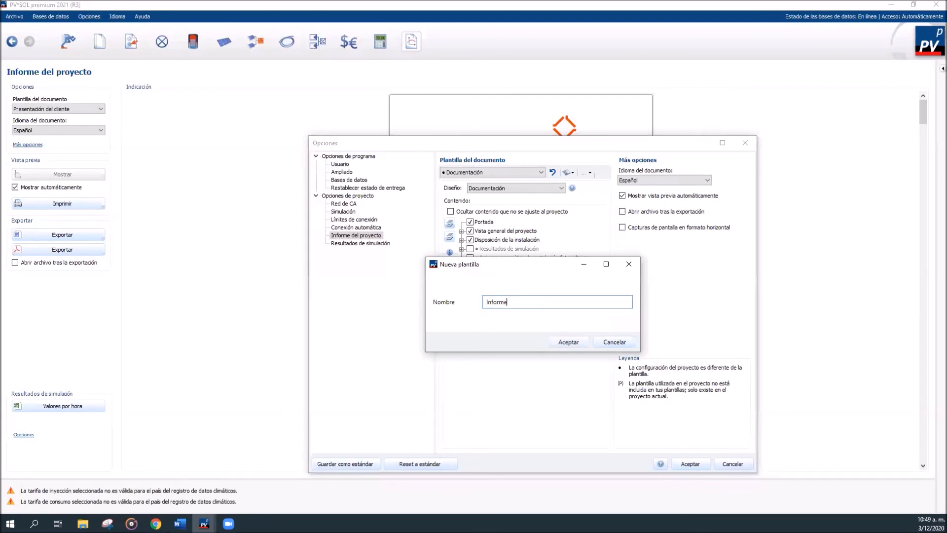
type(" sin datos eléctricos")
left_click(568, 340)
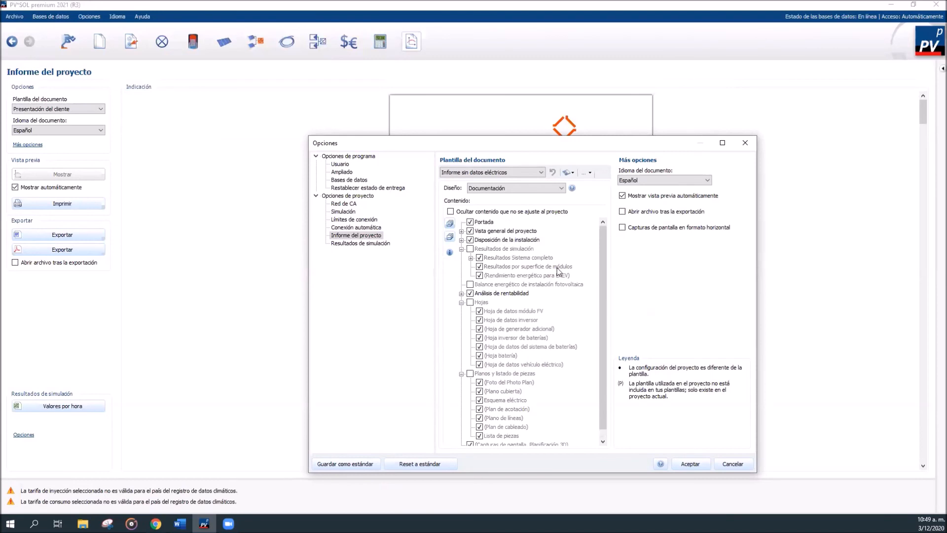
Step: Set the design of the "Informe sin datos eléctricos" template to "Presentación del cliente" and apply it to the report preview
left_click(513, 171)
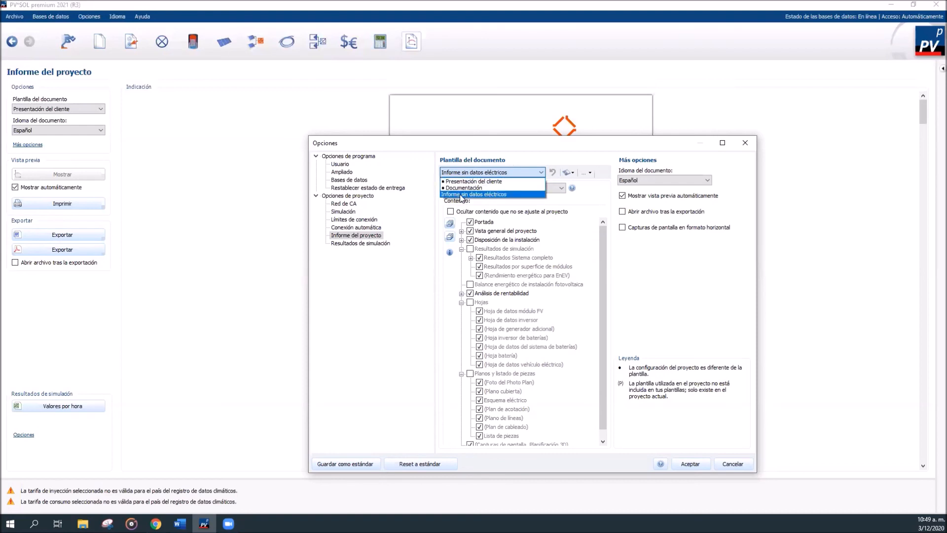
left_click(461, 195)
left_click(499, 190)
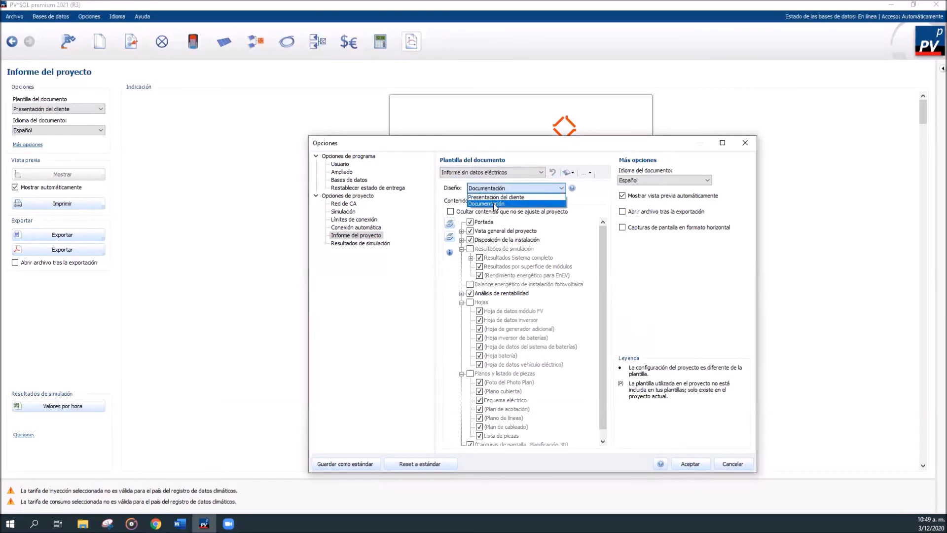
left_click(496, 197)
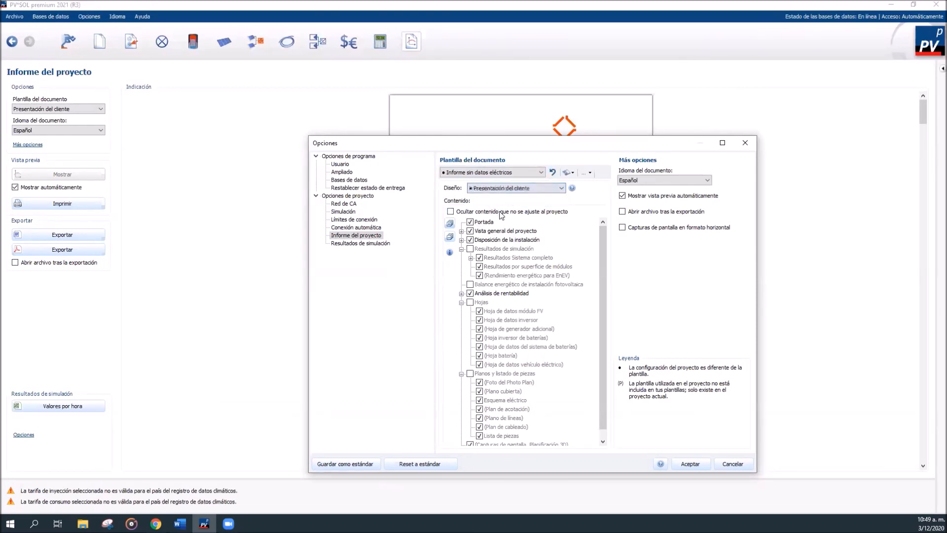
left_click(692, 464)
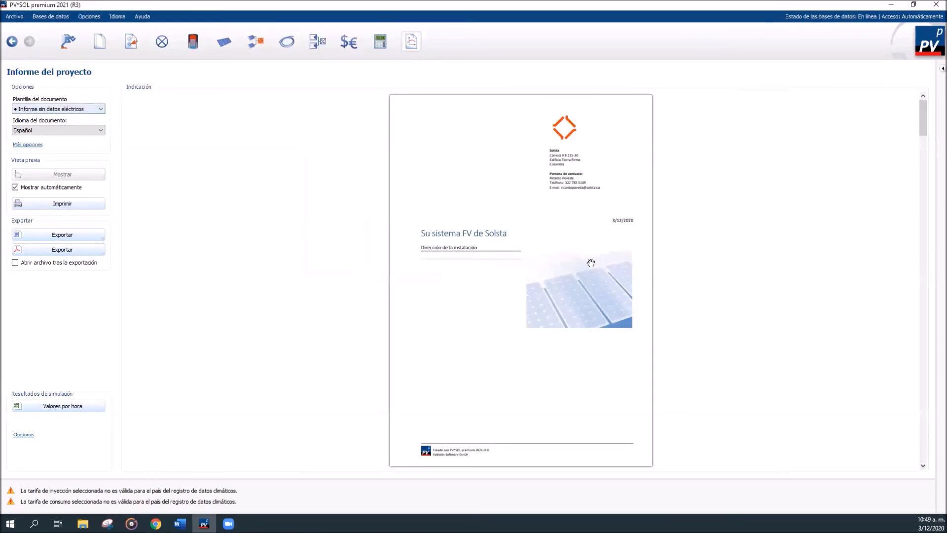
left_click_drag(919, 126, 919, 103)
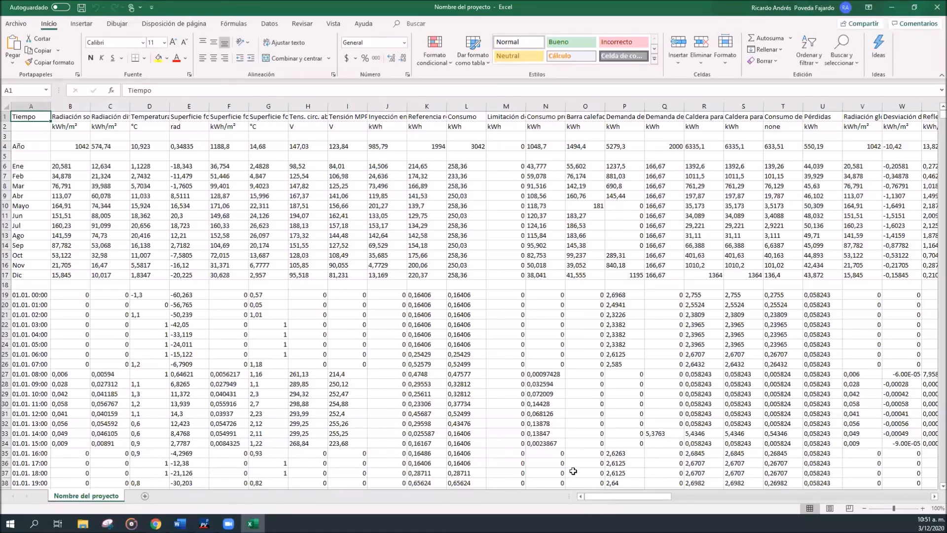
Step: In the exported simulation values in Excel, widen the "Barra calefactora" column and inspect its monthly figures
left_click(495, 225)
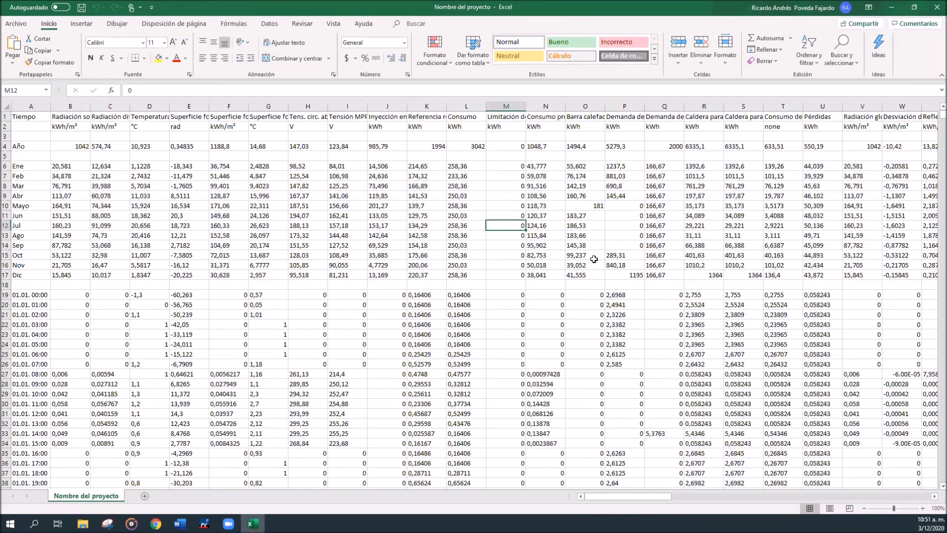
left_click(596, 235)
left_click_drag(605, 105, 640, 106)
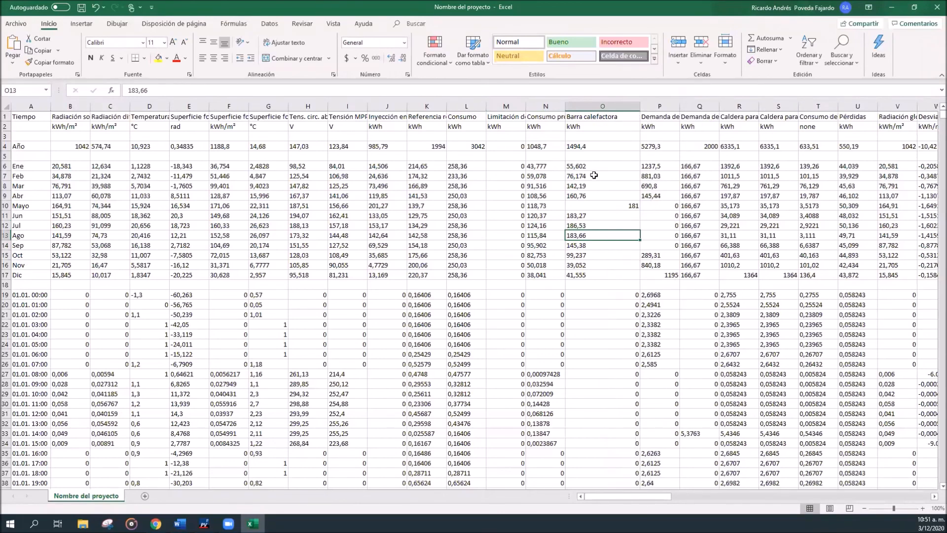
left_click_drag(592, 154, 589, 167)
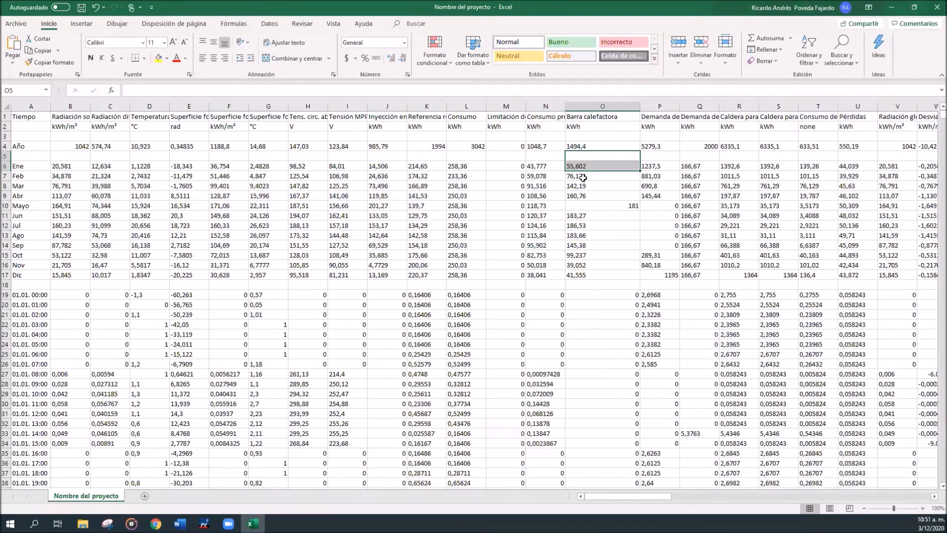
left_click_drag(589, 203, 587, 198)
left_click(599, 226)
left_click(607, 245)
left_click(594, 274)
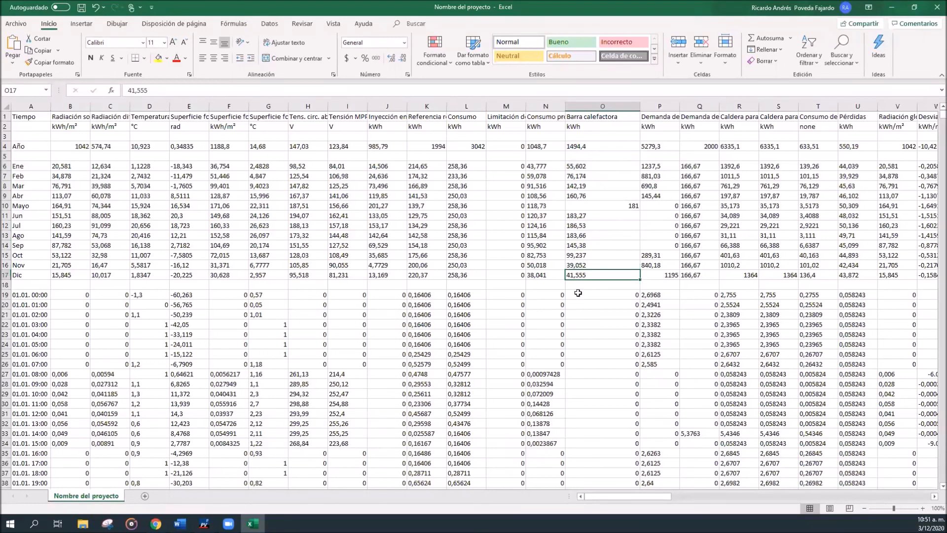
Step: Highlight the April to September rows up to the heating demand column and check its values from May to September
left_click(17, 195)
left_click_drag(17, 195, 69, 247)
left_click_drag(714, 232, 676, 246)
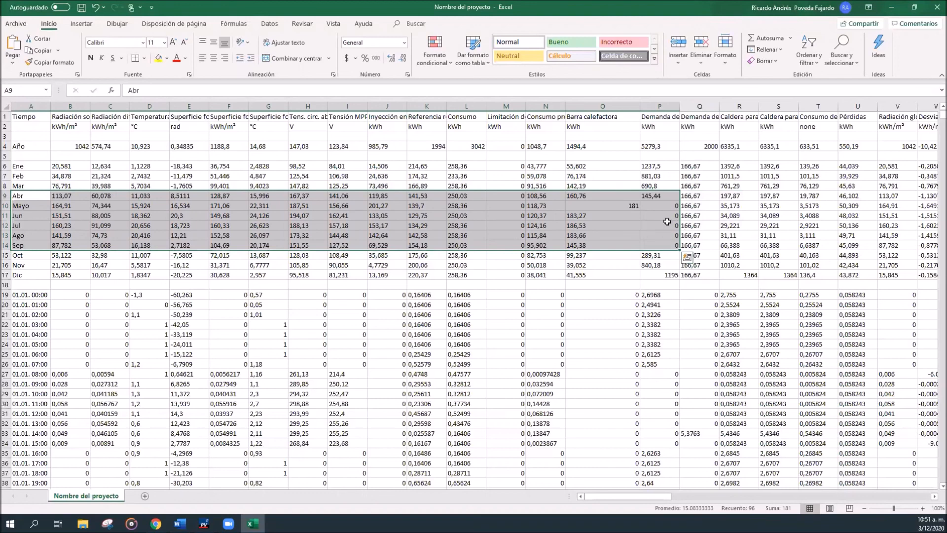
left_click(674, 207)
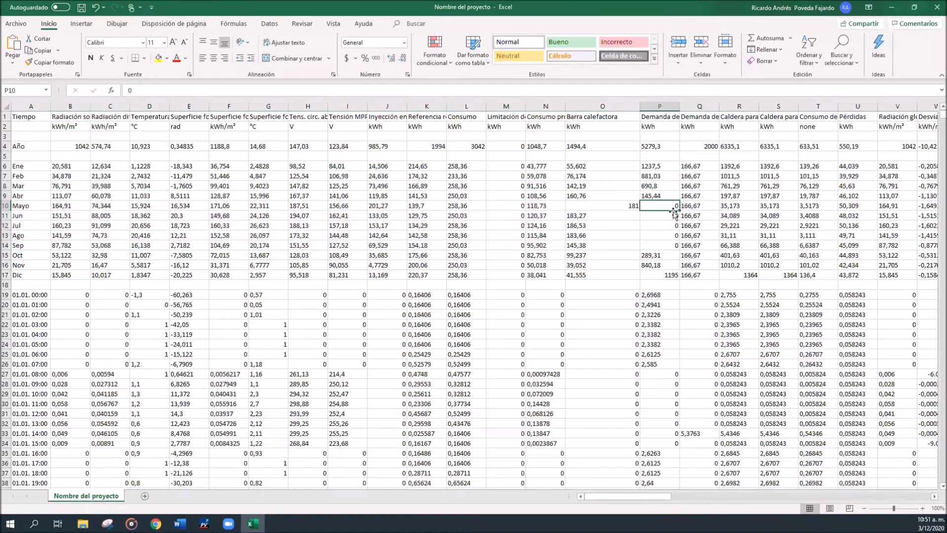
key("Down")
key("Down")
key("Down")
key("Down")
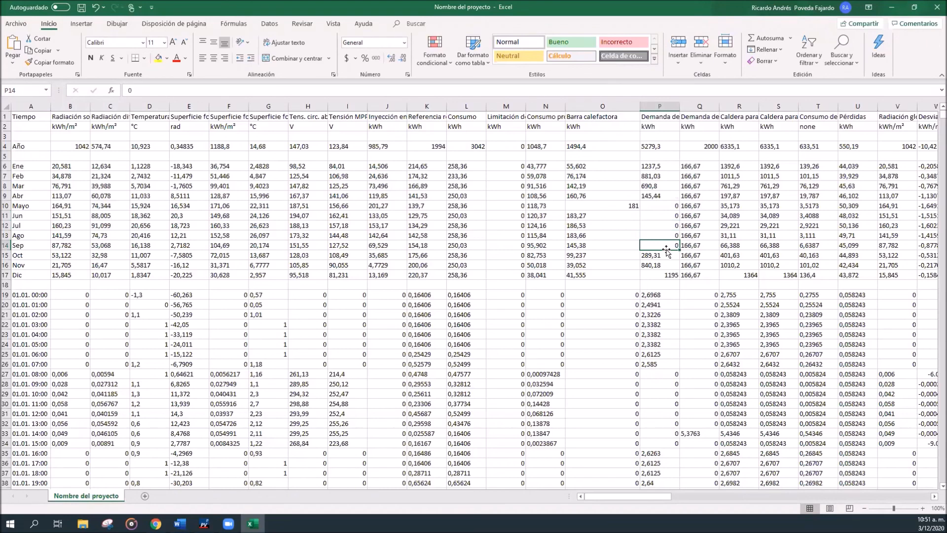
Step: Widen the "Demanda de calefacción" column to show its full heading and check its May to September and November values
left_click_drag(680, 106, 724, 106)
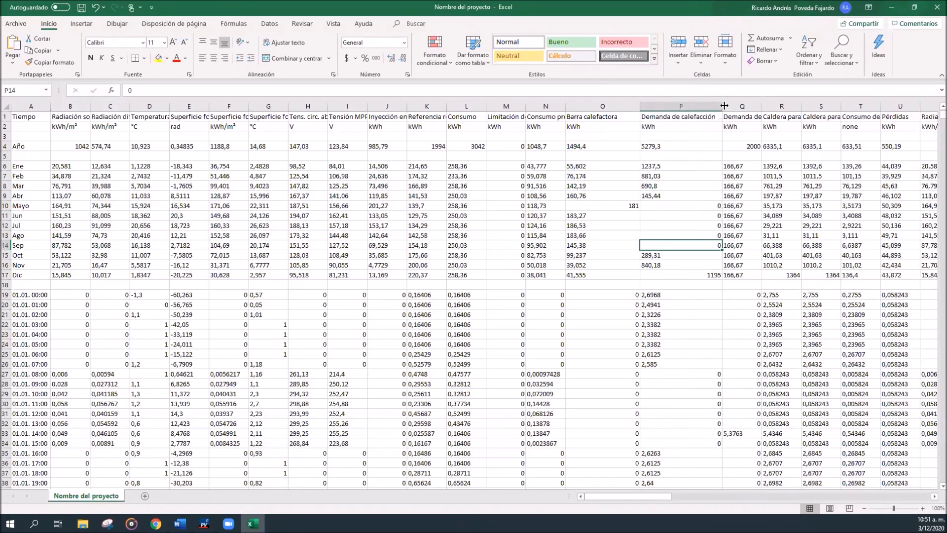
left_click_drag(704, 207, 706, 245)
left_click(673, 266)
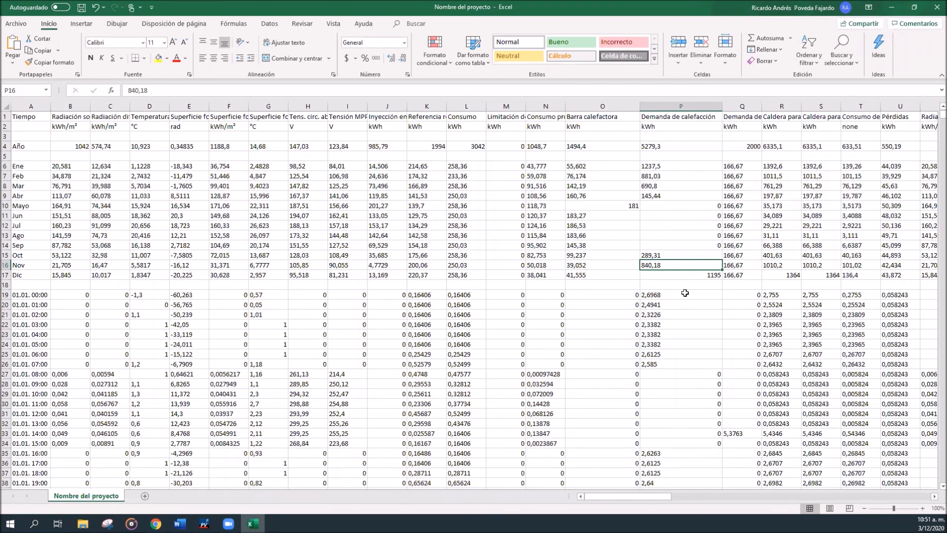
Step: Widen the "Demanda de agua caliente" column to show its full heading, and highlight its January to December values
scroll(676, 245, "down", 2)
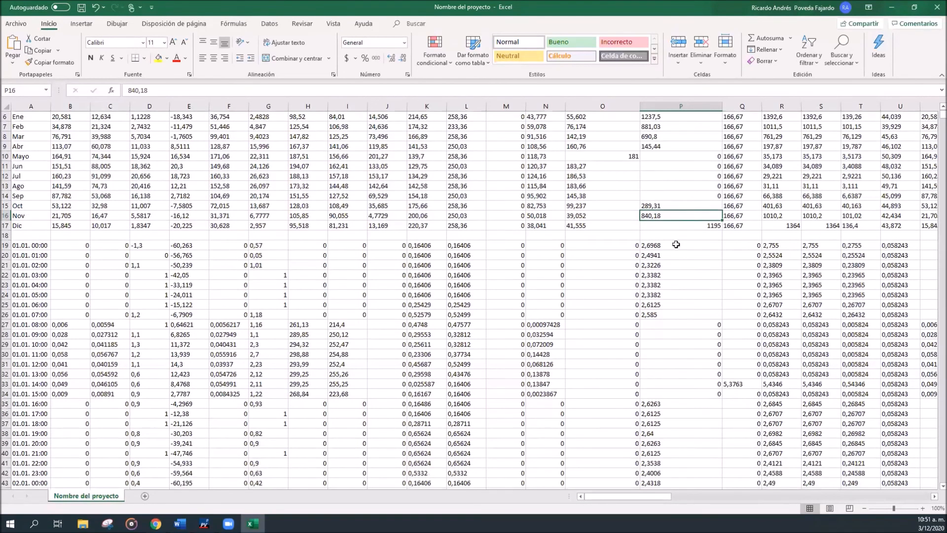
scroll(676, 245, "down", 7)
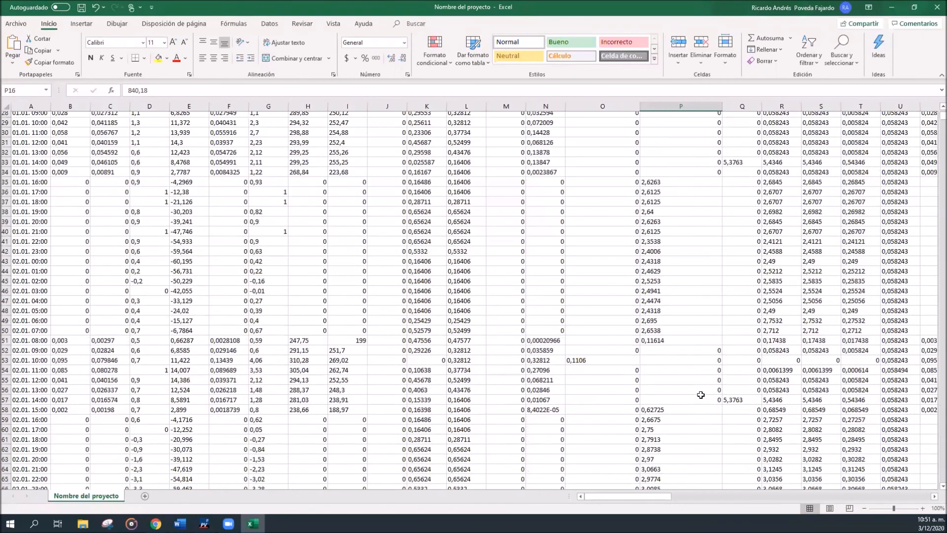
scroll(702, 405, "up", 9)
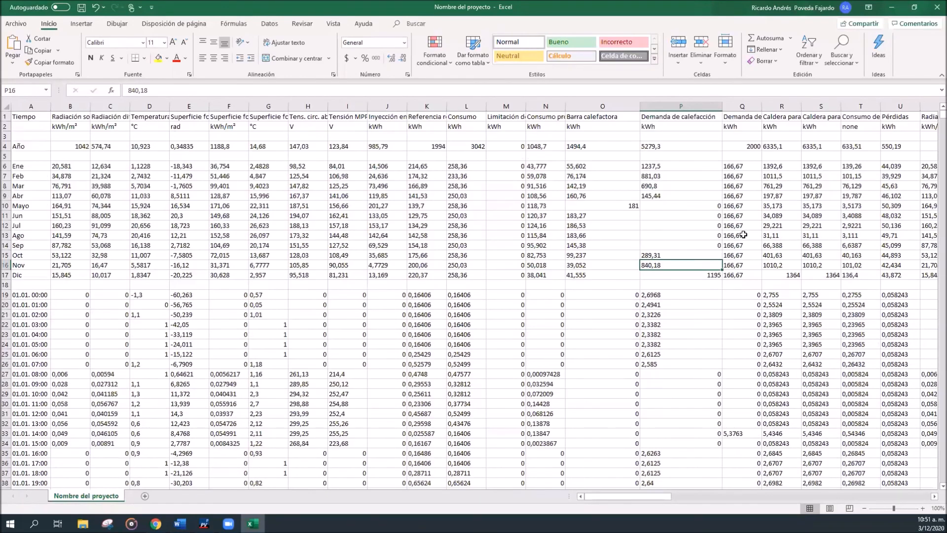
left_click_drag(762, 106, 808, 112)
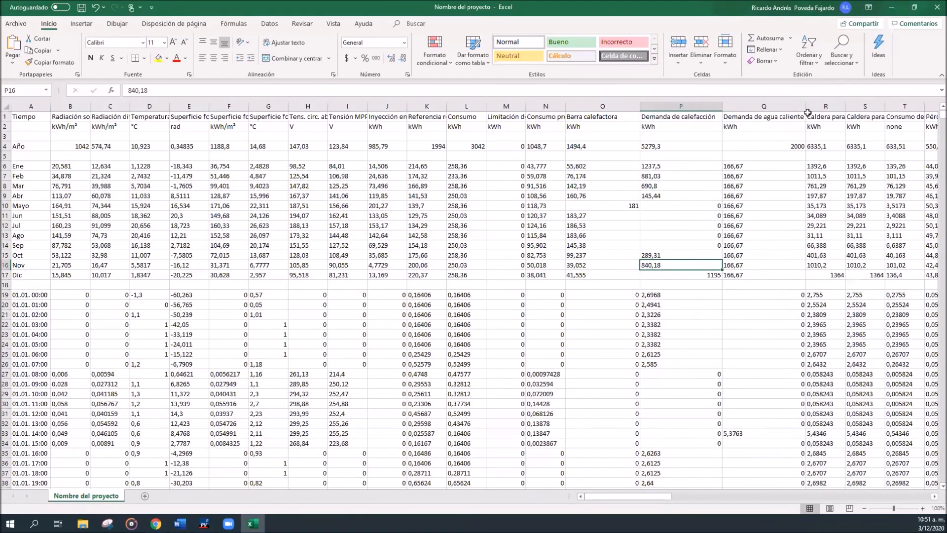
left_click_drag(795, 148, 798, 157)
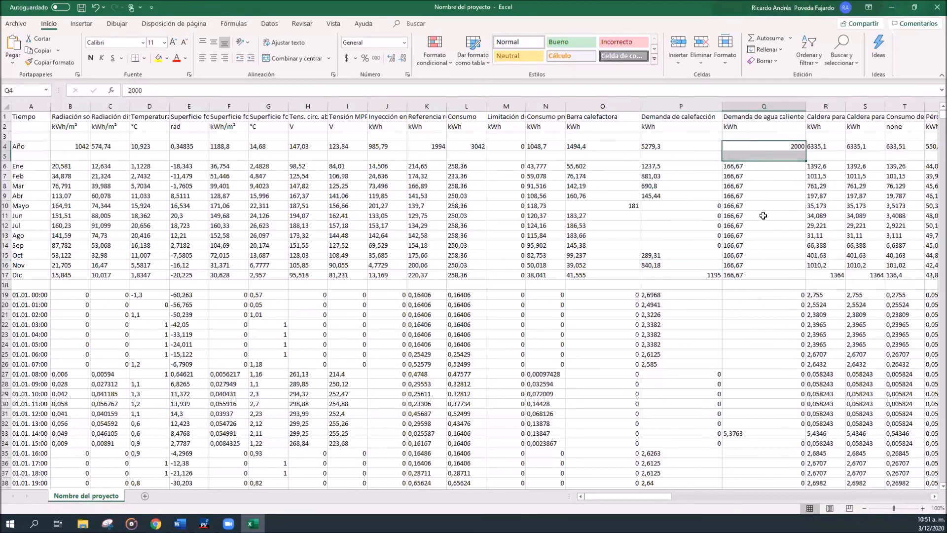
left_click_drag(743, 175, 774, 270)
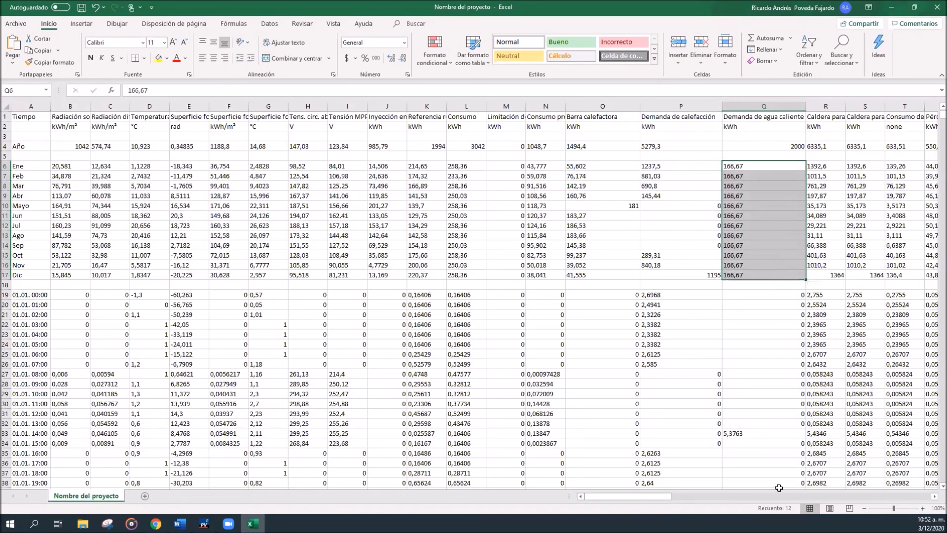
Step: Widen the two adjacent "Caldera para cobertura" columns to reveal more of their headings
left_click_drag(667, 504, 679, 497)
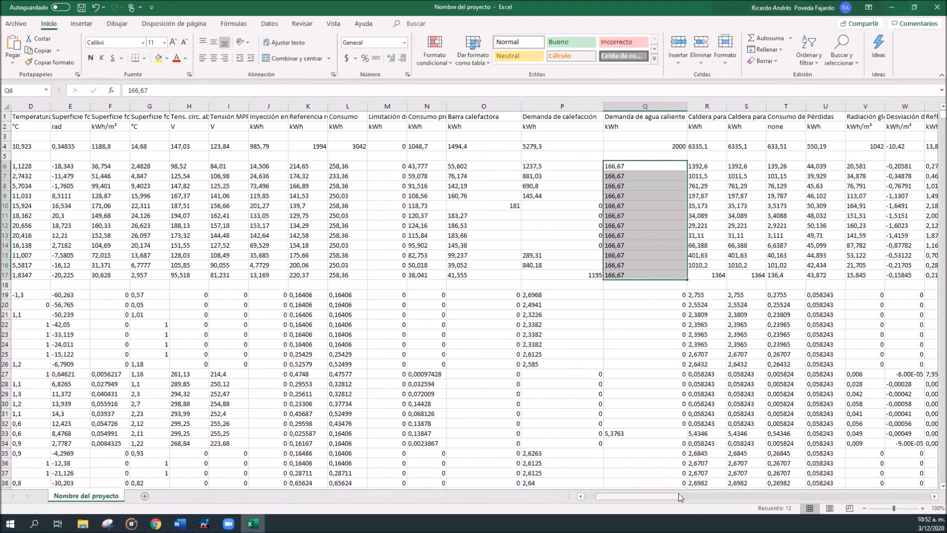
left_click_drag(678, 496, 629, 501)
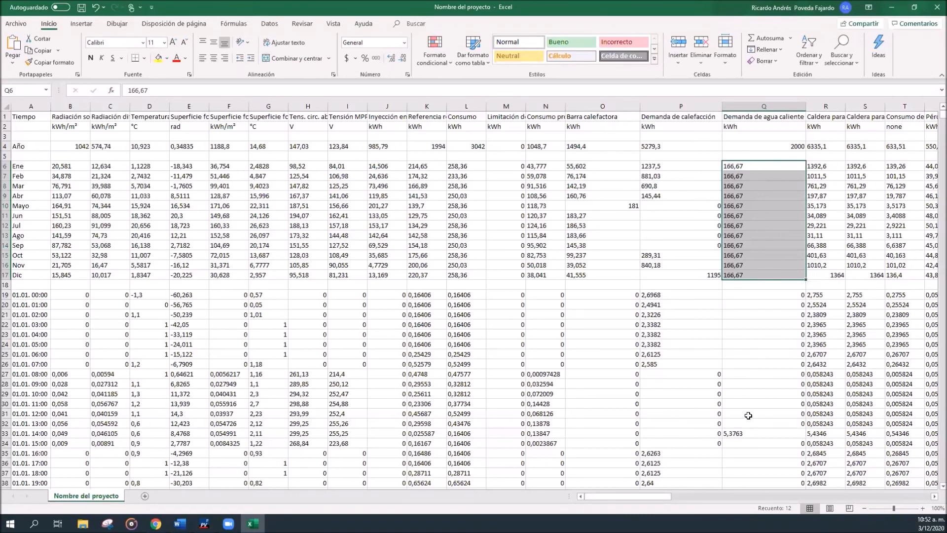
left_click_drag(849, 105, 890, 106)
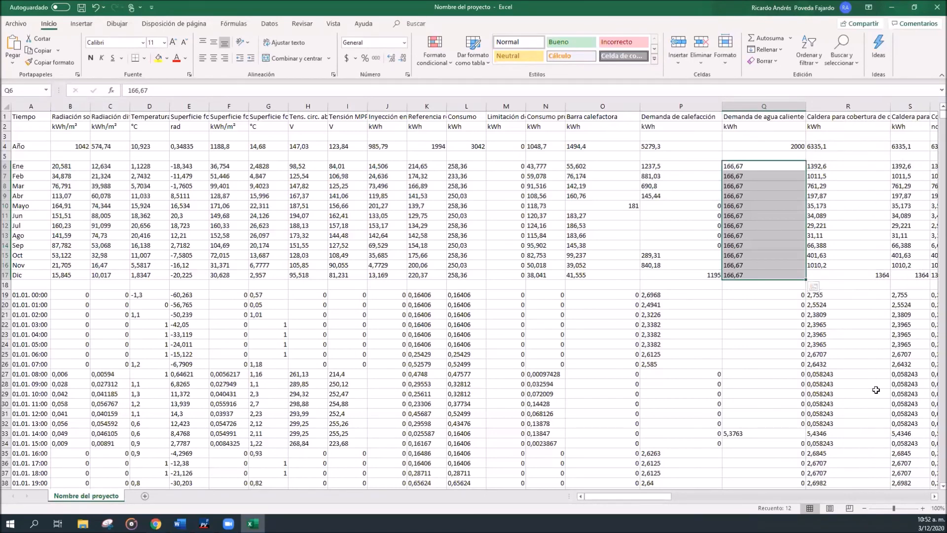
left_click_drag(661, 496, 676, 495)
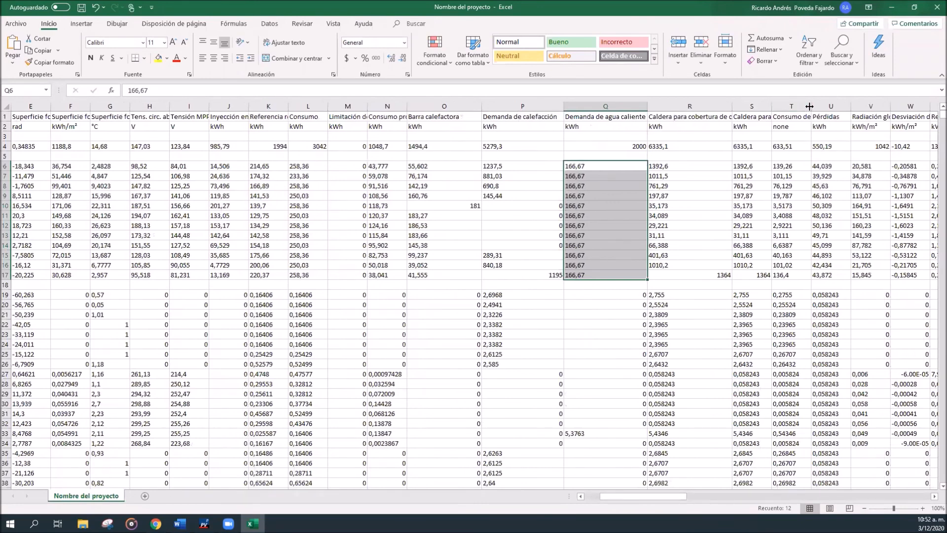
left_click_drag(772, 106, 840, 101)
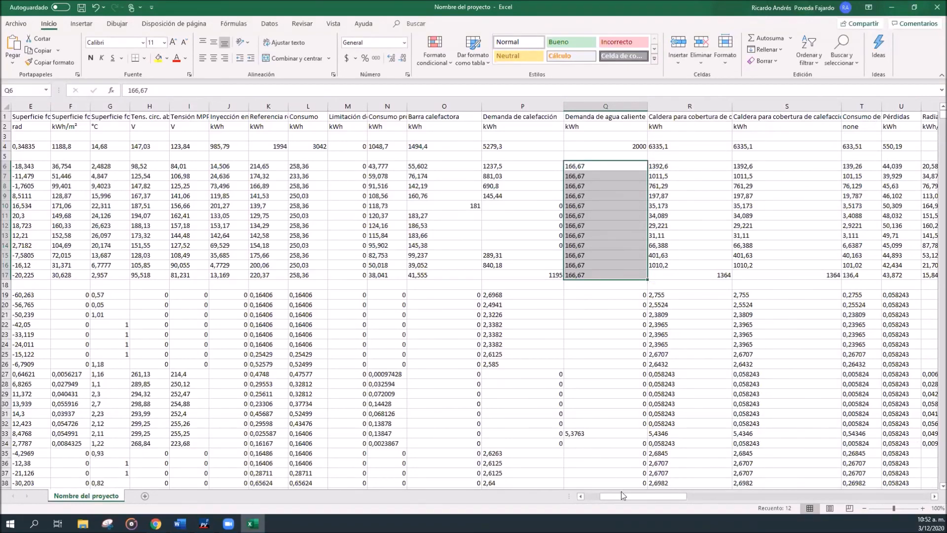
left_click_drag(629, 499, 617, 500)
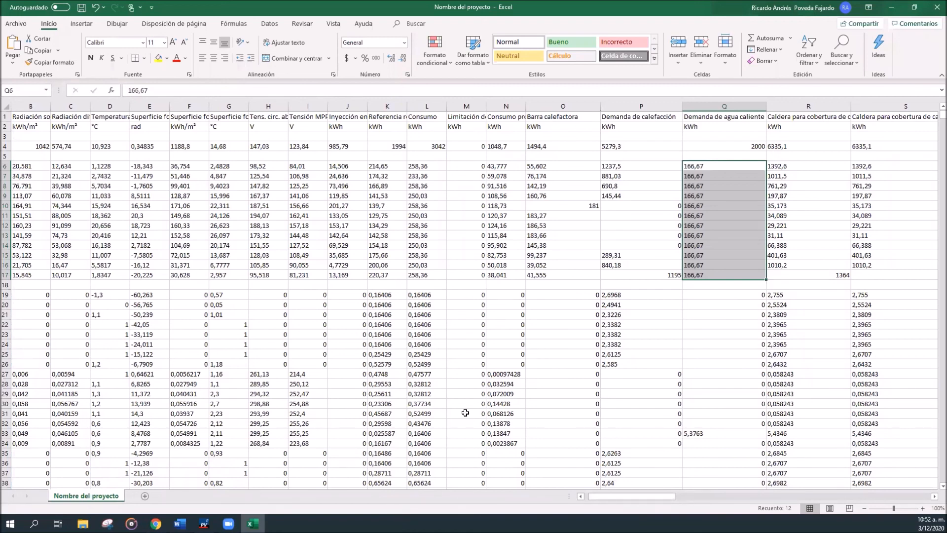
left_click_drag(647, 497, 641, 498)
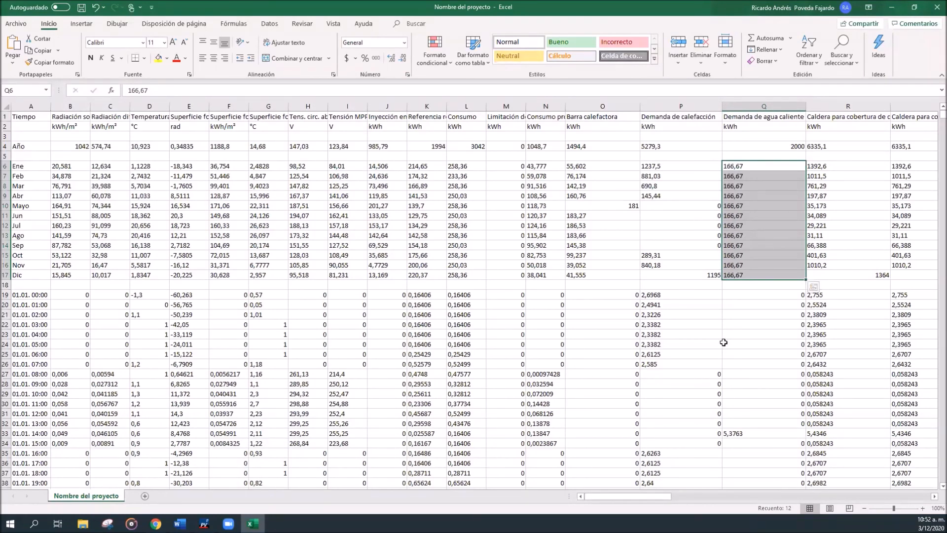
Step: Check the "Demanda de calefacción" values for the last months of the year, from September to December
left_click(699, 278)
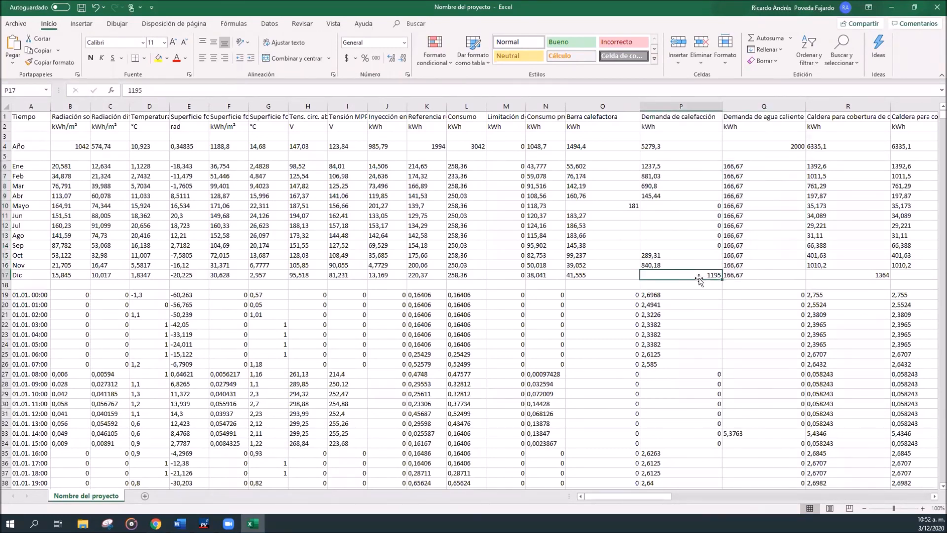
key("Up")
key("Up")
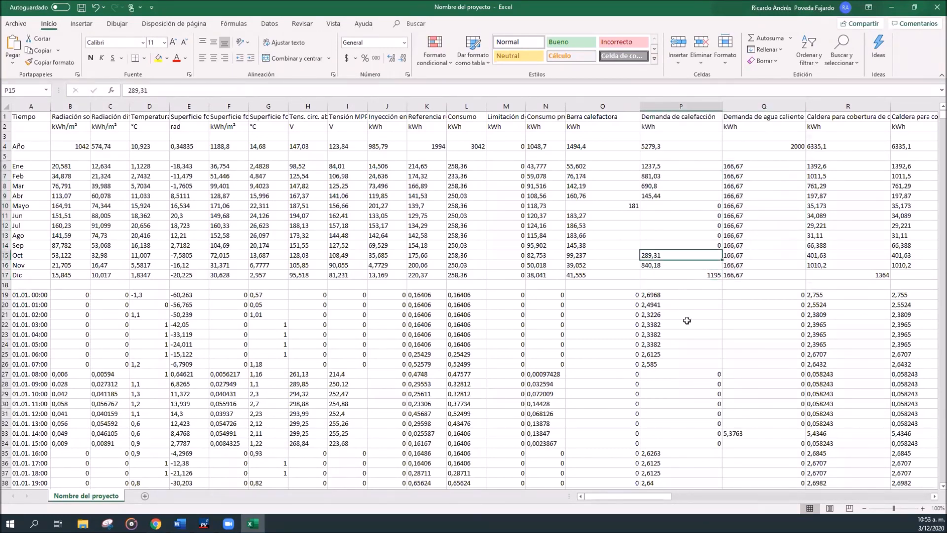
left_click(659, 245)
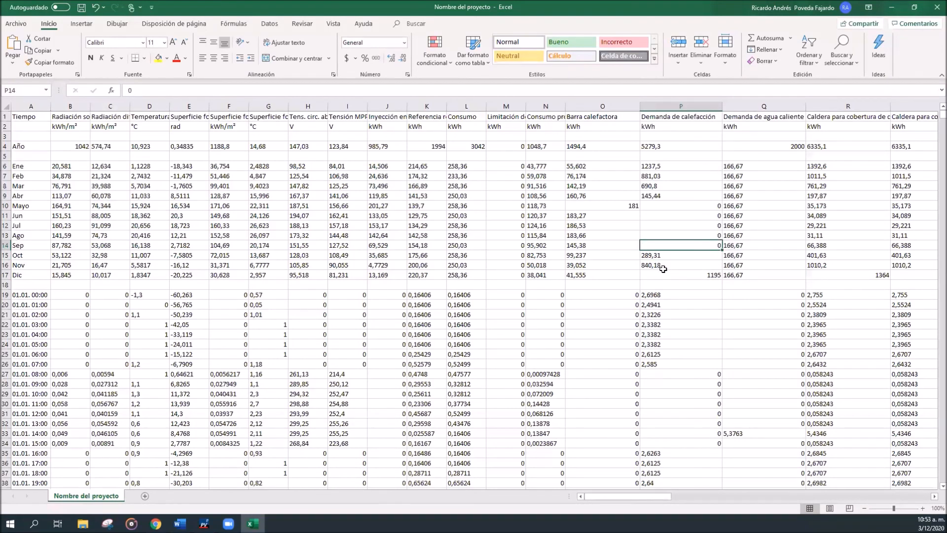
key("Down")
key("Down")
key("Down")
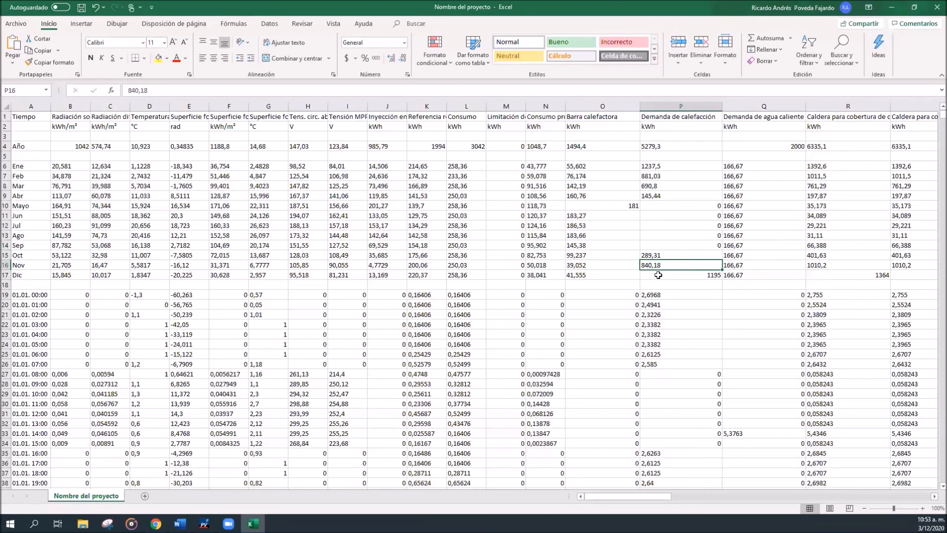
Step: Compare the "Demanda de calefacción" values of November and December with those of January to April
left_click(661, 268)
left_click(664, 283)
left_click(663, 166)
left_click(662, 185)
left_click(665, 176)
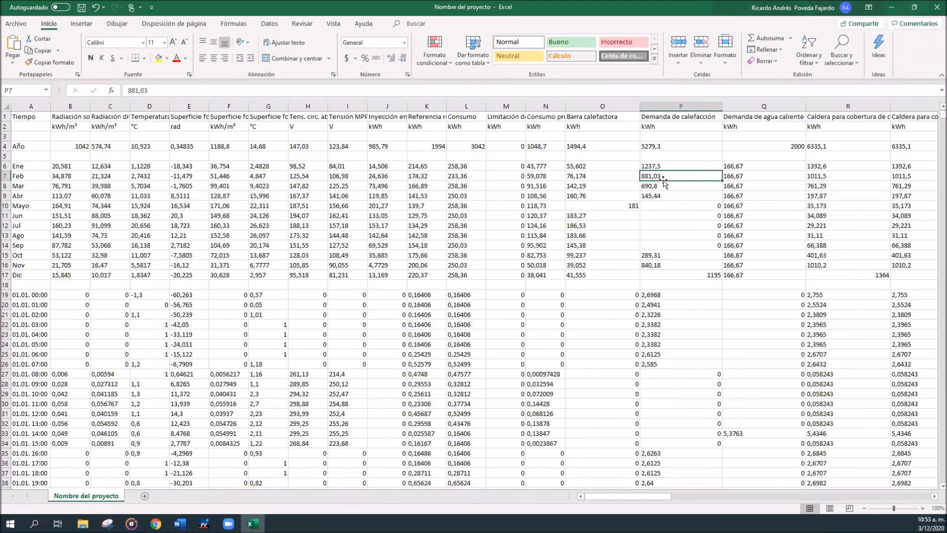
left_click(670, 277)
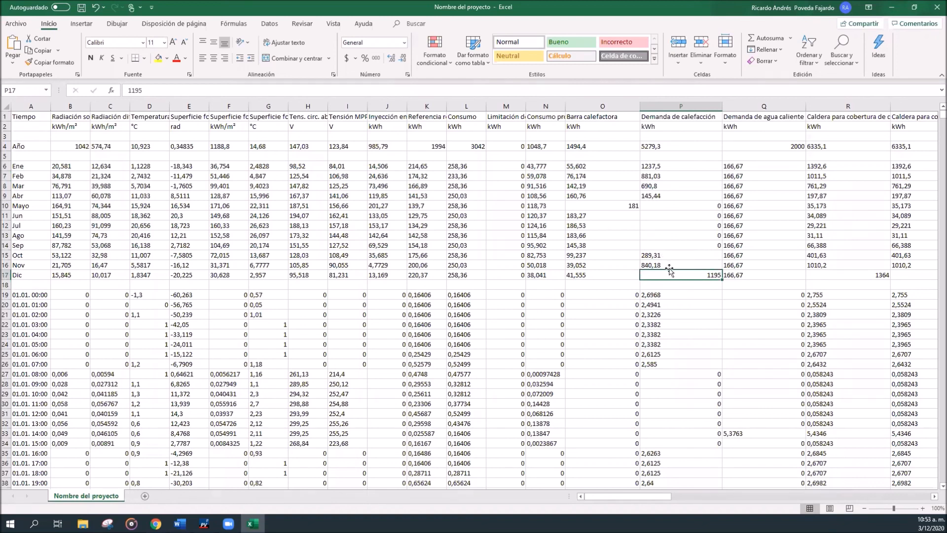
left_click(678, 166)
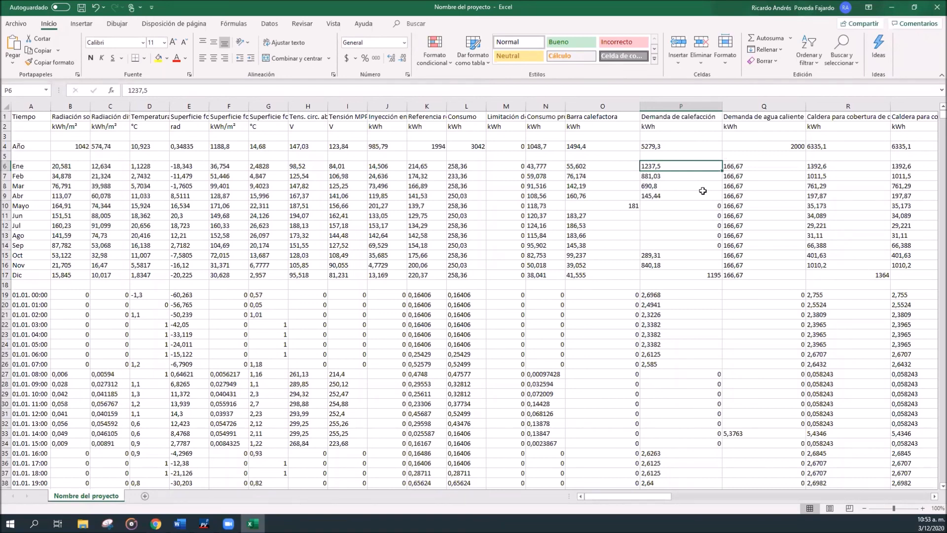
left_click(692, 197)
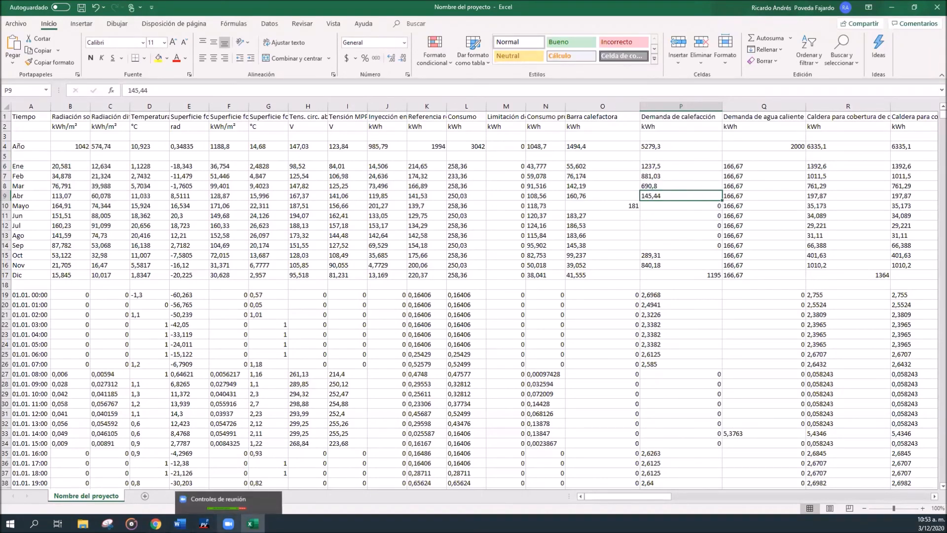
Step: Switch back to the project report in PV*SOL
mouse_move(204, 522)
left_click(210, 505)
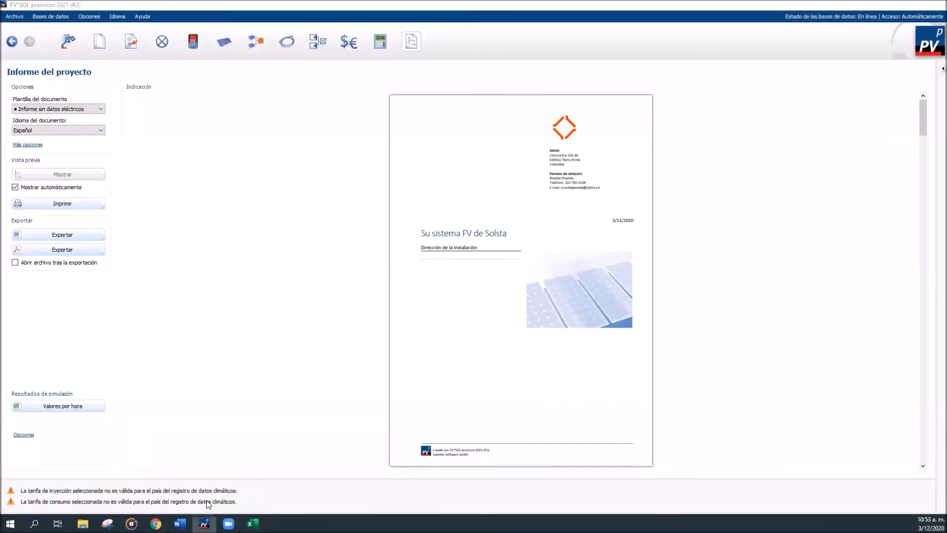